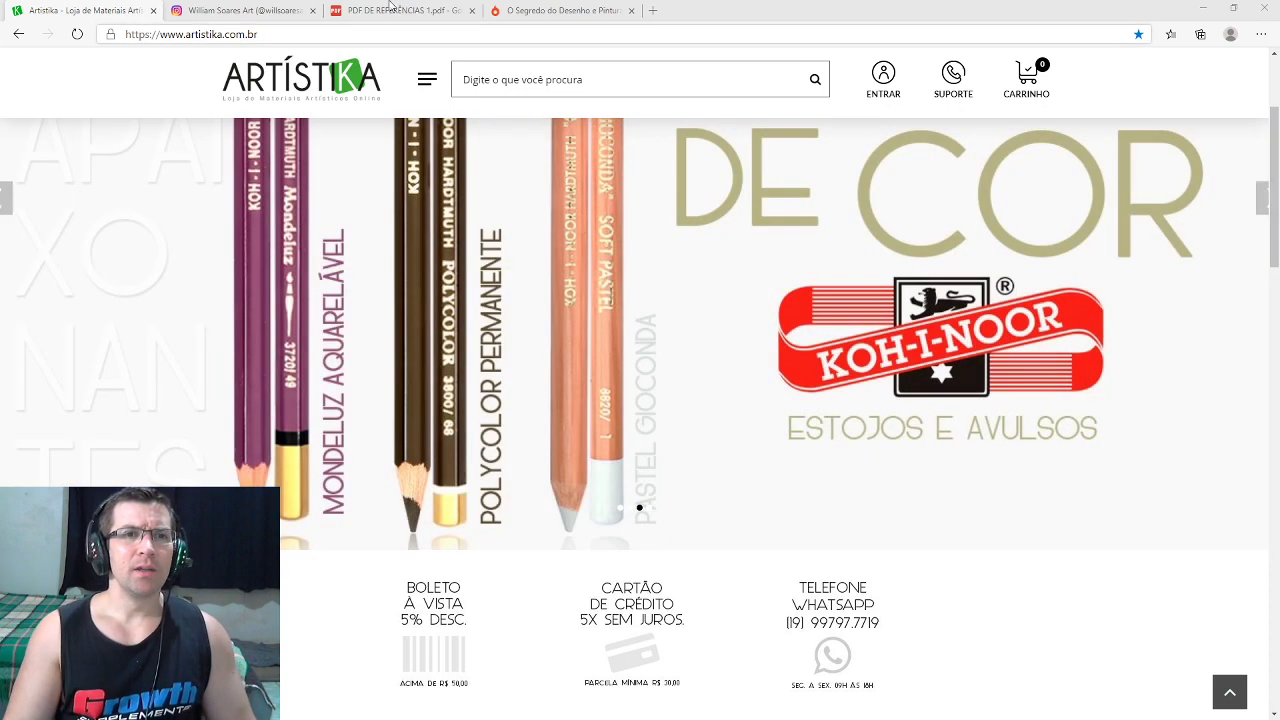
# - Switch from the Artistika store page to the artist's Instagram profile tab
pyautogui.click(255, 9)
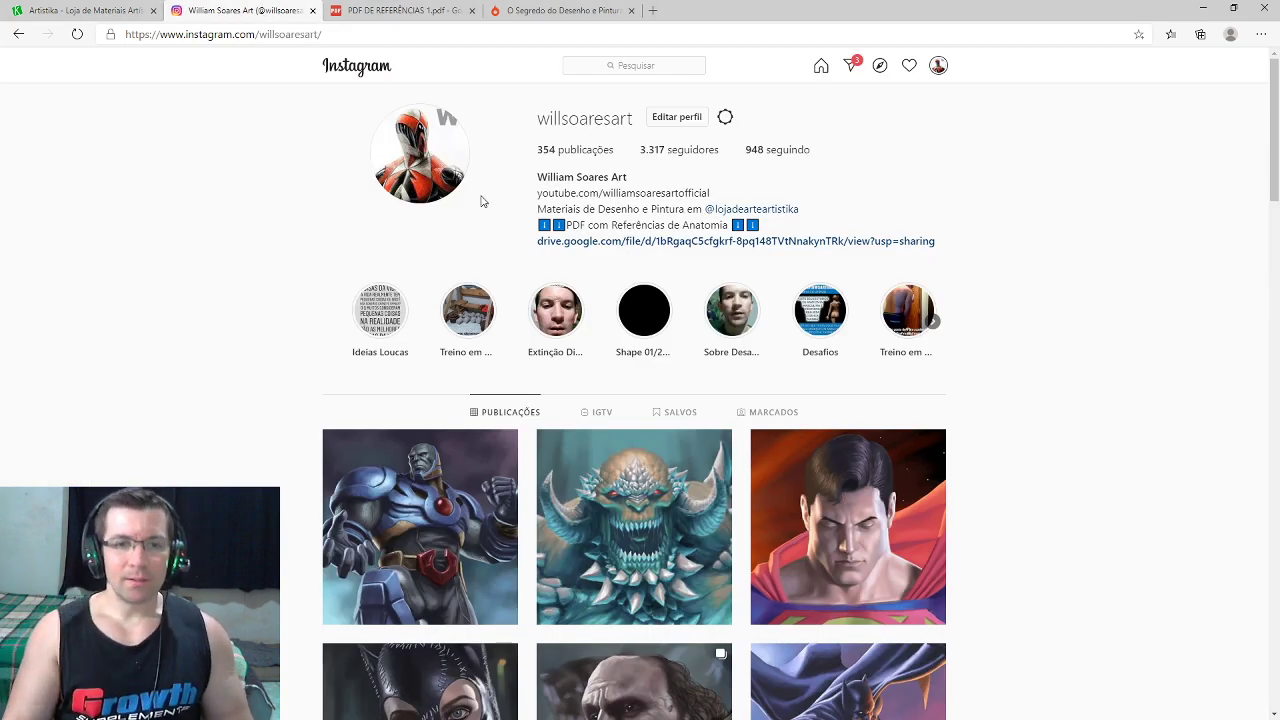
# - Scroll through the Instagram artwork grid, then switch to the PDF DE REFERÊNCIAS 1 tab
pyautogui.scroll(-3, 500, 418)
pyautogui.scroll(-4, 500, 418)
pyautogui.scroll(-3, 500, 418)
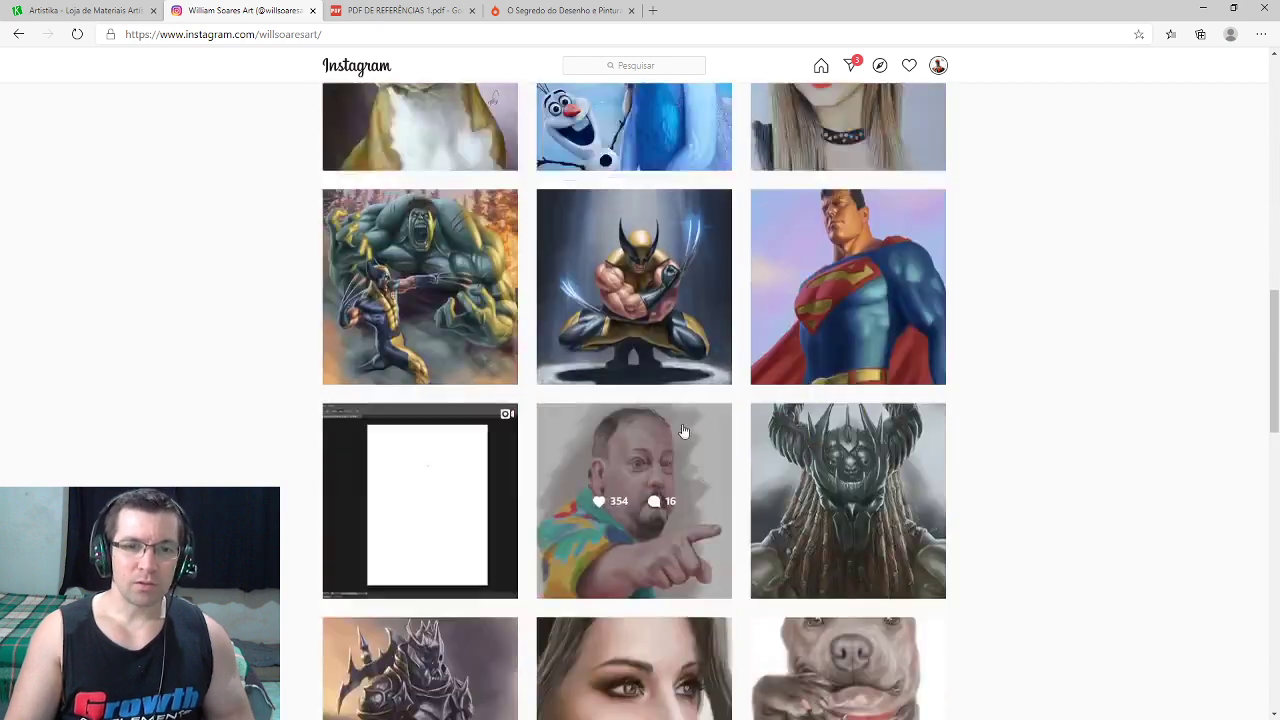
pyautogui.scroll(10, 697, 430)
pyautogui.scroll(5, 698, 425)
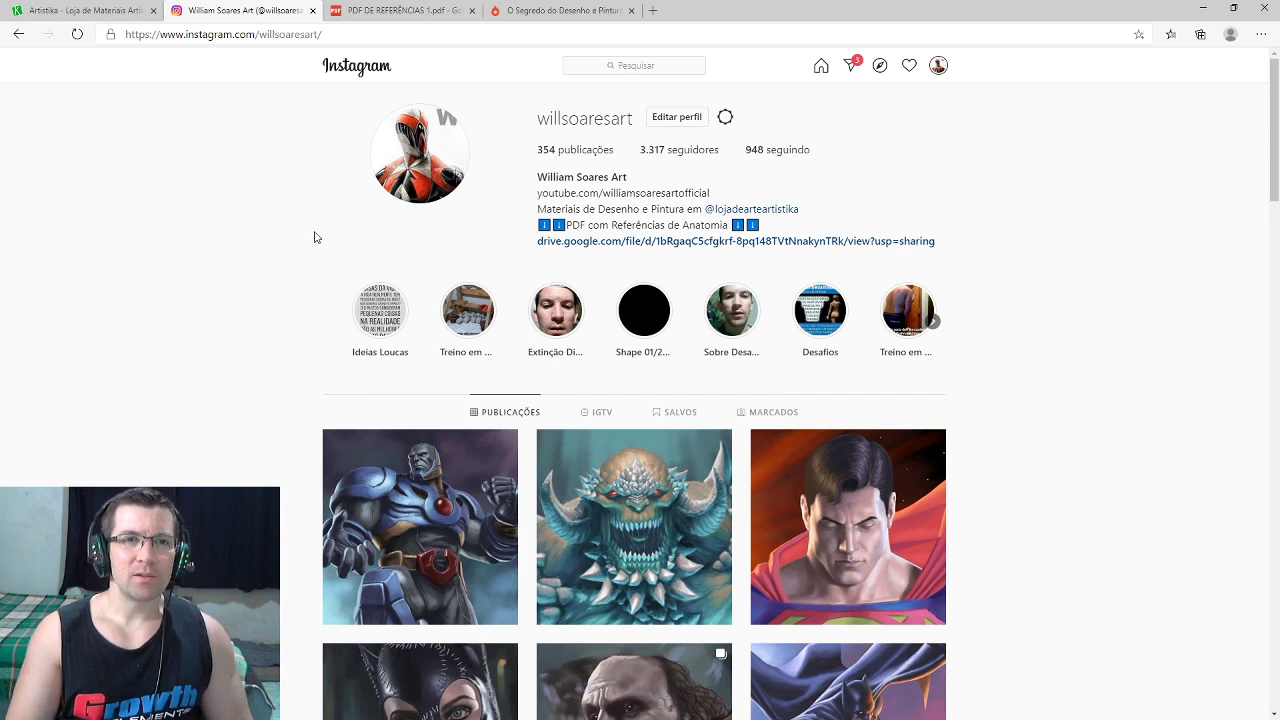
pyautogui.click(395, 12)
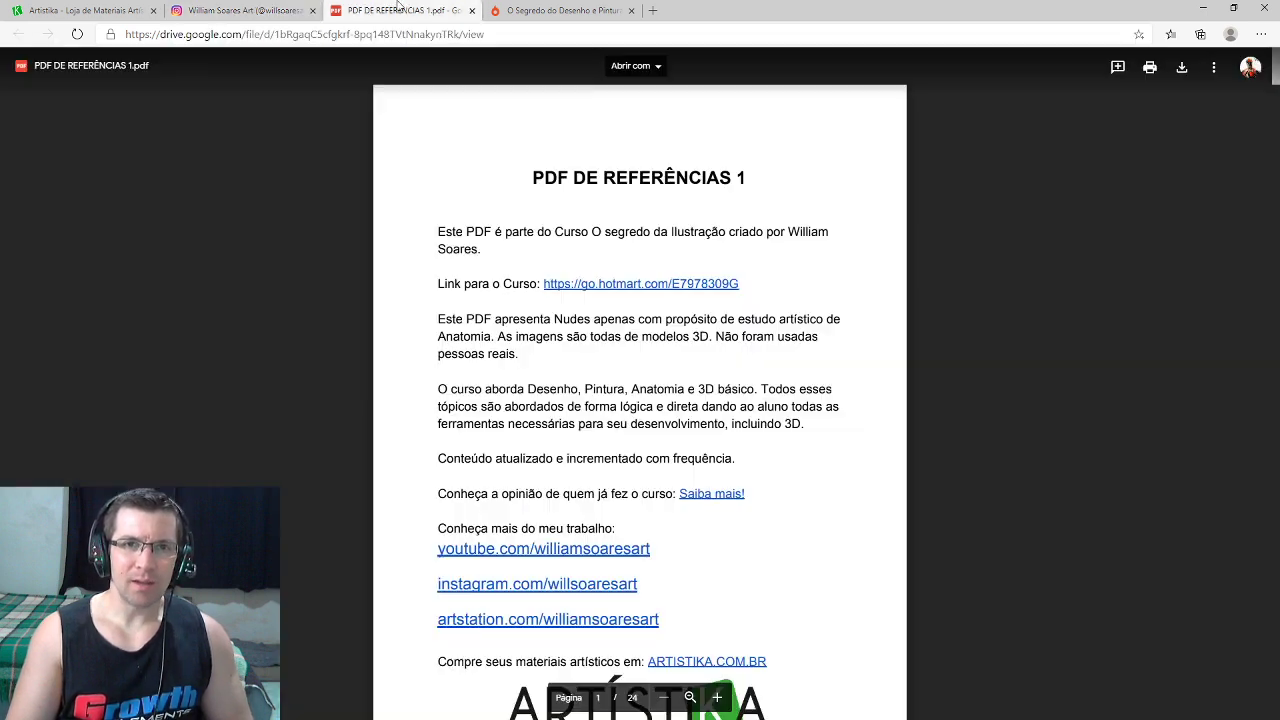
# - Page down through the anatomy reference PDF in the Drive viewer
pyautogui.scroll(-5, 842, 478)
pyautogui.scroll(-5, 842, 478)
pyautogui.scroll(-5, 842, 478)
pyautogui.scroll(-5, 845, 483)
pyautogui.scroll(-5, 848, 500)
pyautogui.scroll(-5, 849, 508)
# - Return to the PDF's first page and open its go.hotmart.com course link
pyautogui.scroll(3, 850, 508)
pyautogui.scroll(5, 851, 504)
pyautogui.scroll(5, 849, 505)
pyautogui.scroll(5, 845, 505)
pyautogui.scroll(5, 845, 497)
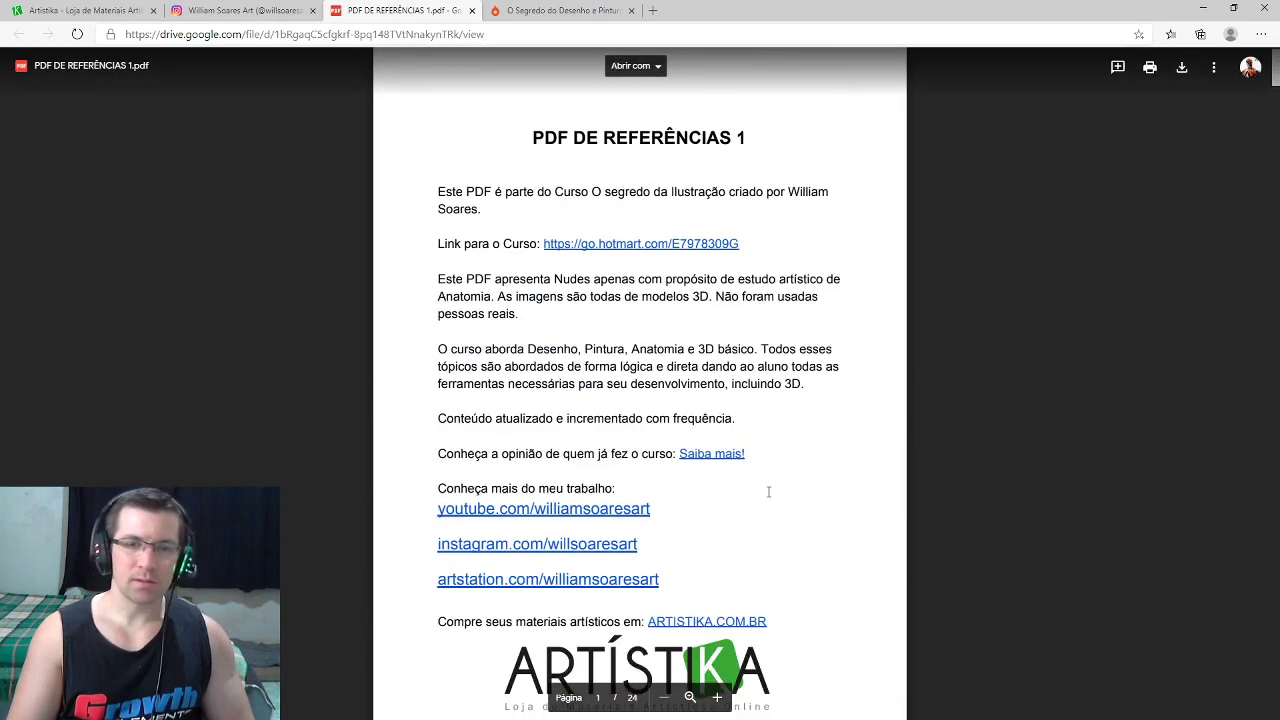
pyautogui.scroll(-4, 783, 477)
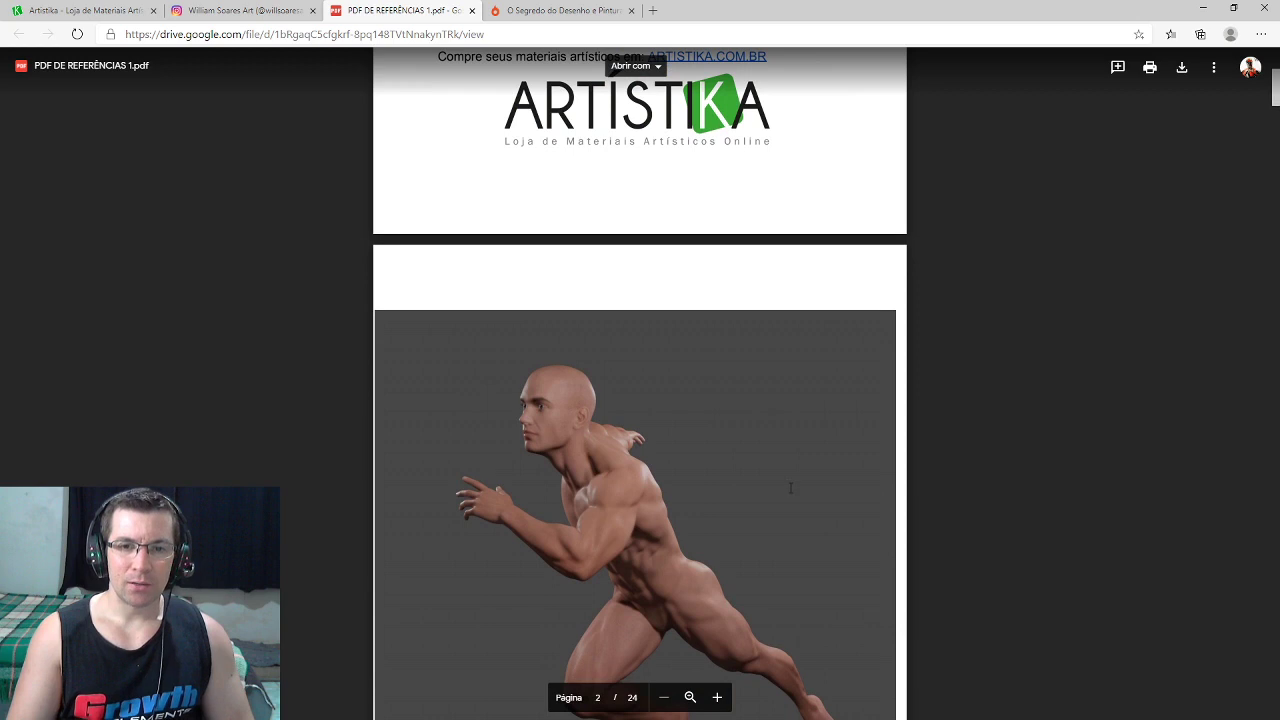
pyautogui.scroll(5, 800, 495)
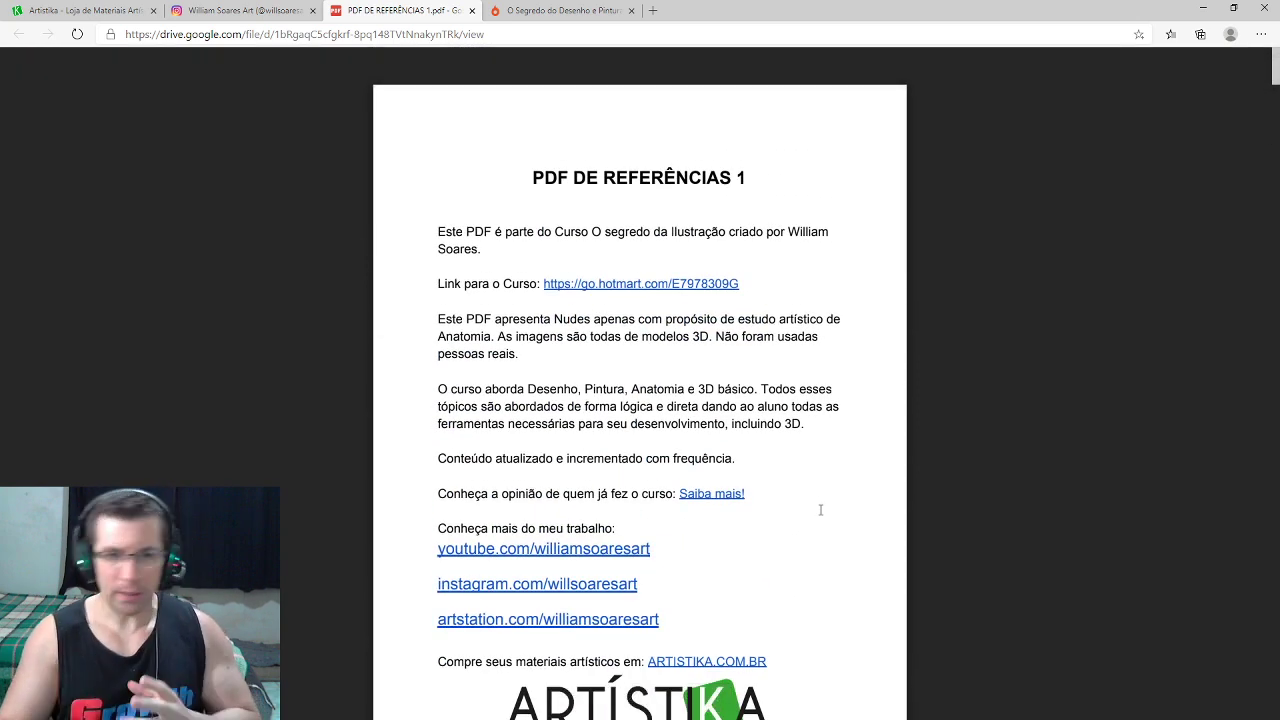
pyautogui.click(606, 292)
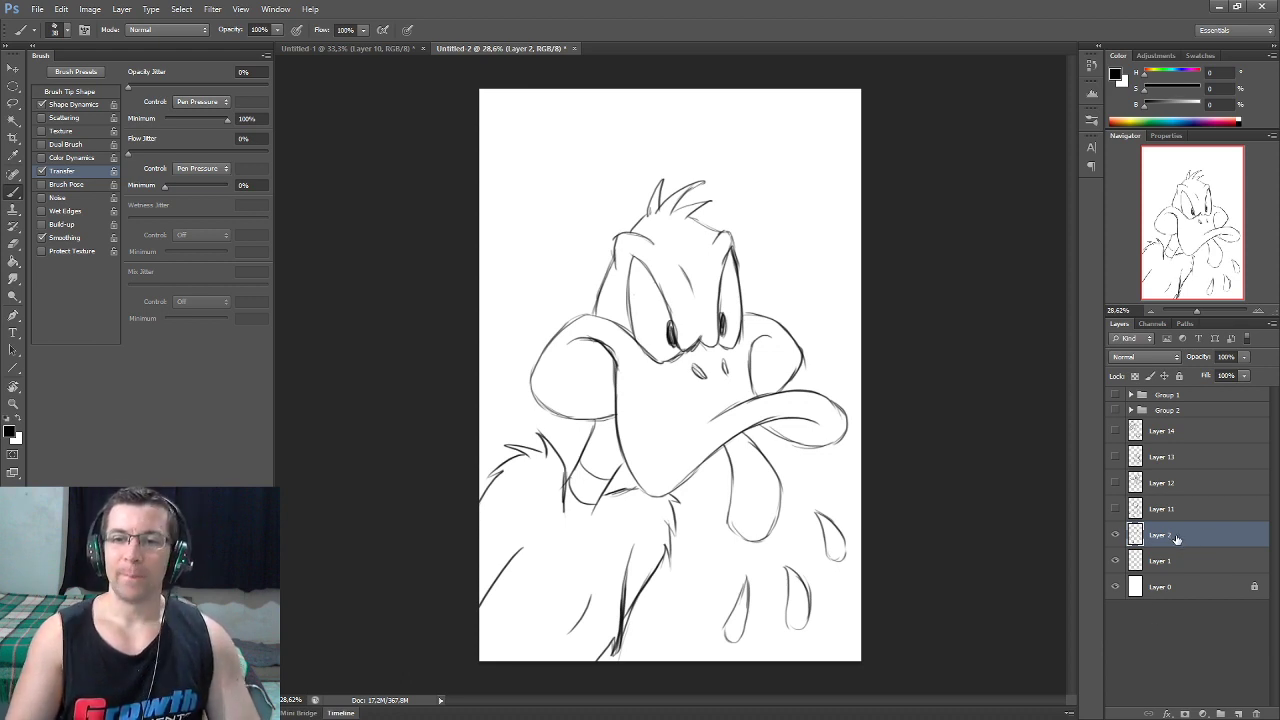
# - Hide Layer 2's Daffy Duck sketch and make Layer 1 the working layer
pyautogui.click(1114, 537)
pyautogui.click(1188, 563)
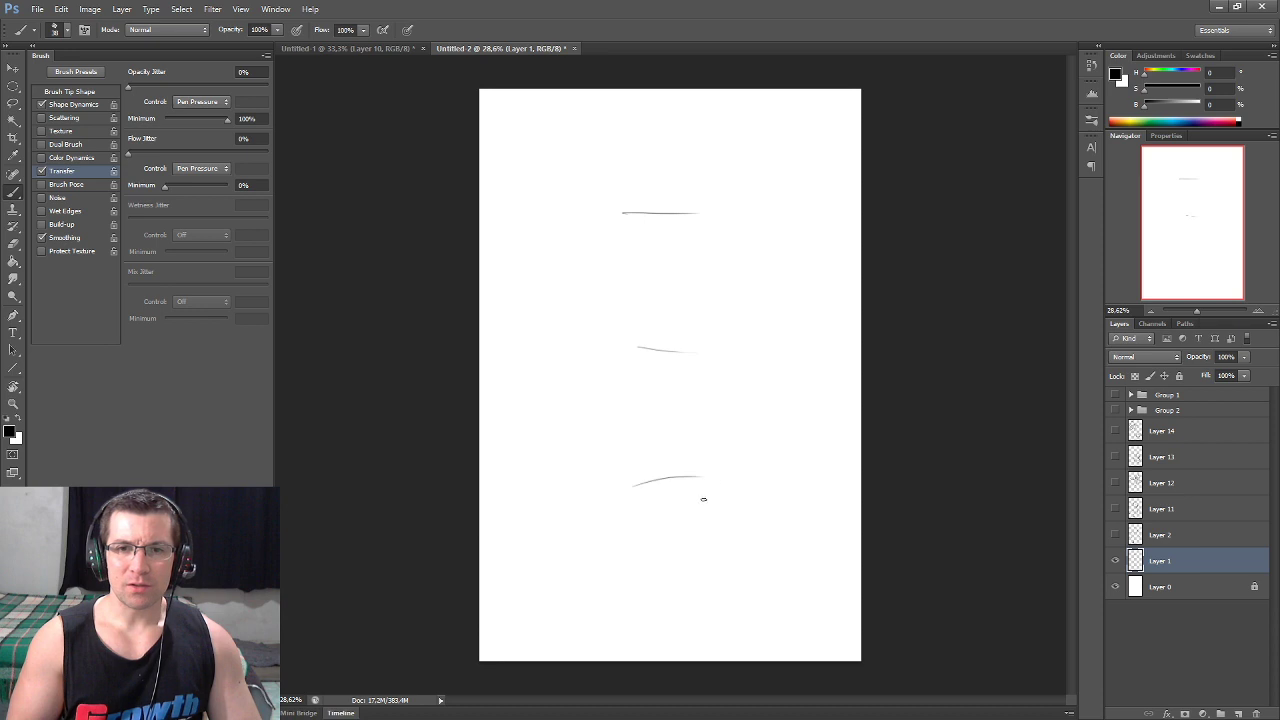
# - Brush four horizontal proportion guides down Layer 1 and a rough head circle near the top
pyautogui.moveTo(636, 594); pyautogui.dragTo(708, 596)
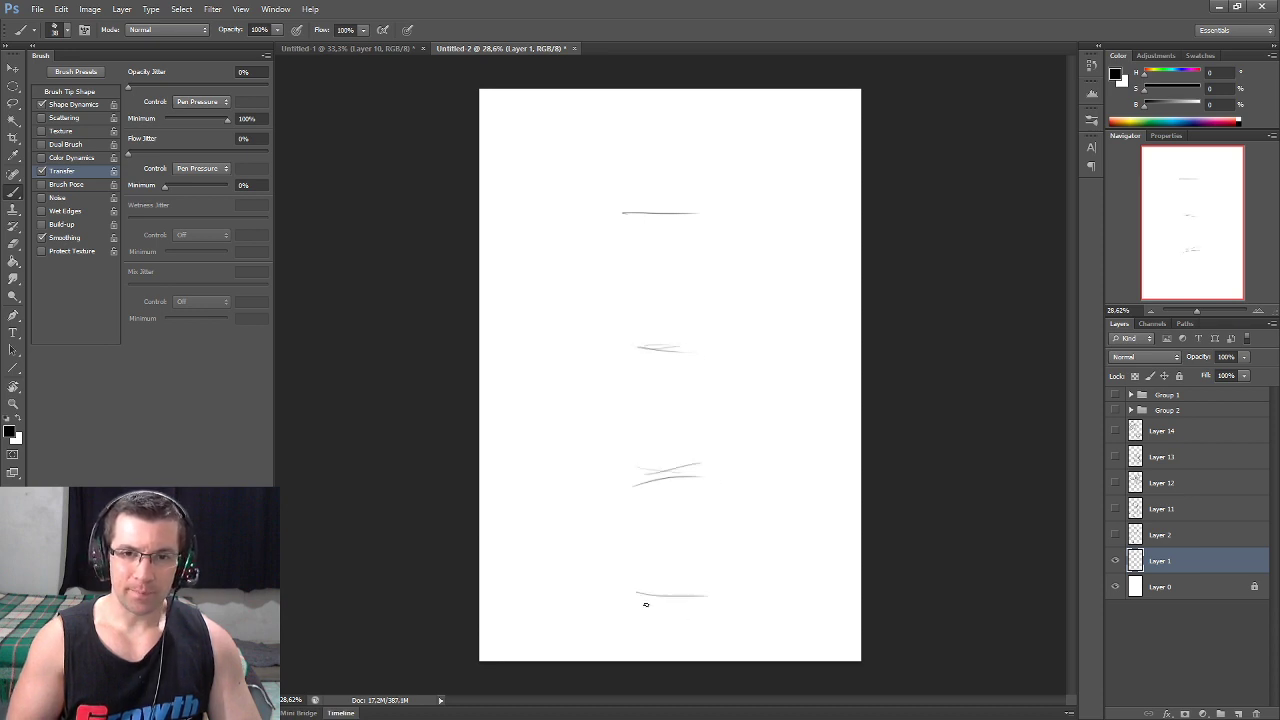
pyautogui.moveTo(624, 597); pyautogui.dragTo(708, 596)
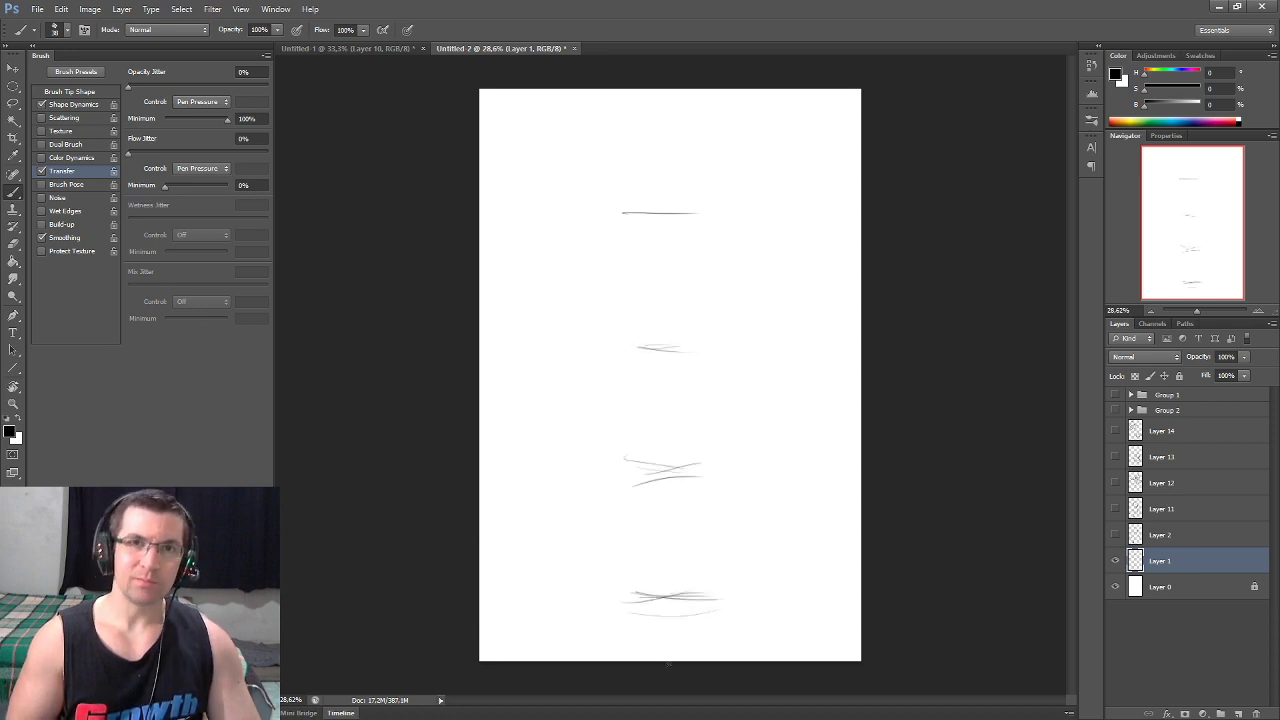
pyautogui.moveTo(705, 451); pyautogui.dragTo(628, 458)
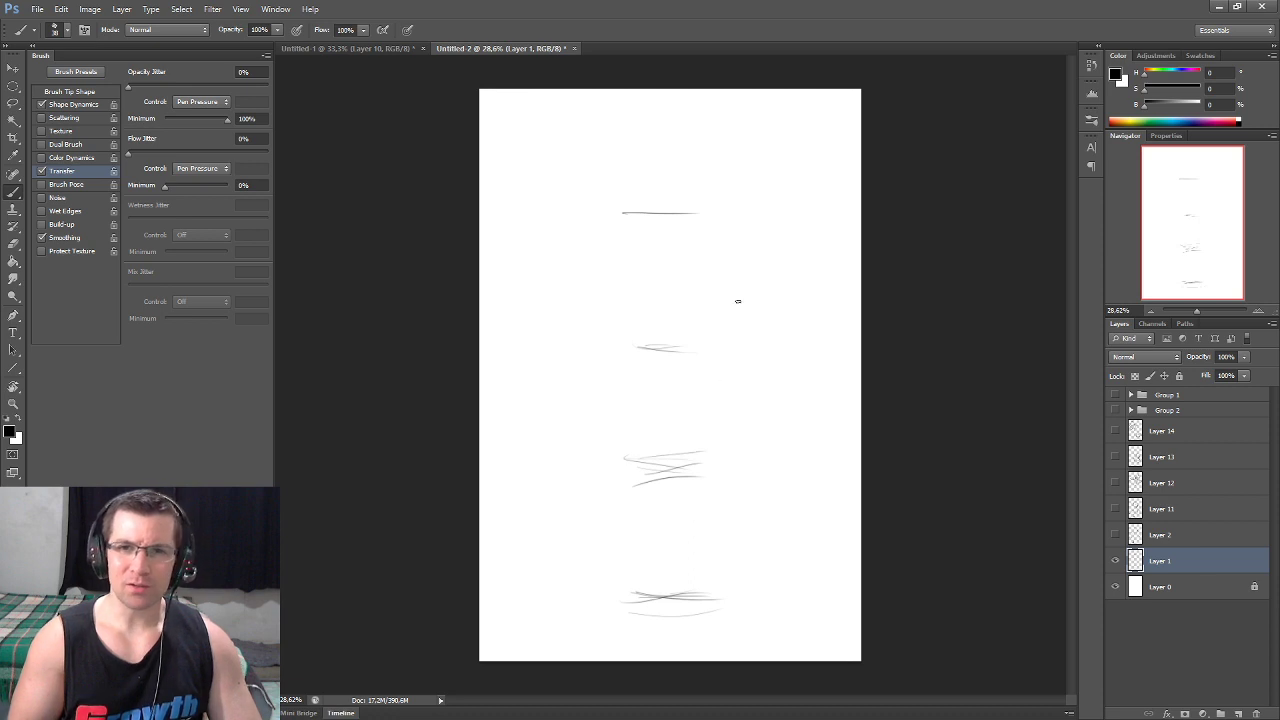
pyautogui.moveTo(696, 210); pyautogui.dragTo(604, 216)
pyautogui.moveTo(632, 210); pyautogui.dragTo(684, 206)
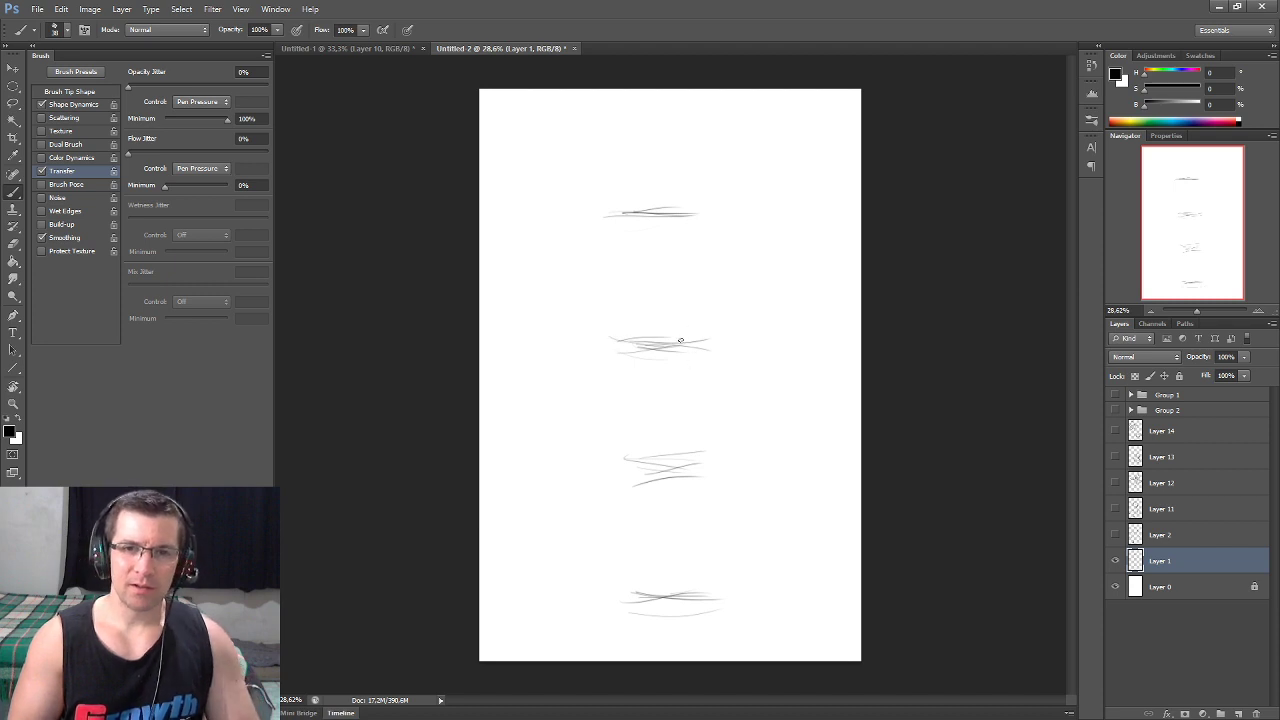
pyautogui.moveTo(686, 335)
pyautogui.mouseDown()
pyautogui.moveTo(650, 339)
pyautogui.moveTo(718, 340)
pyautogui.mouseUp()
pyautogui.moveTo(684, 464); pyautogui.dragTo(604, 467)
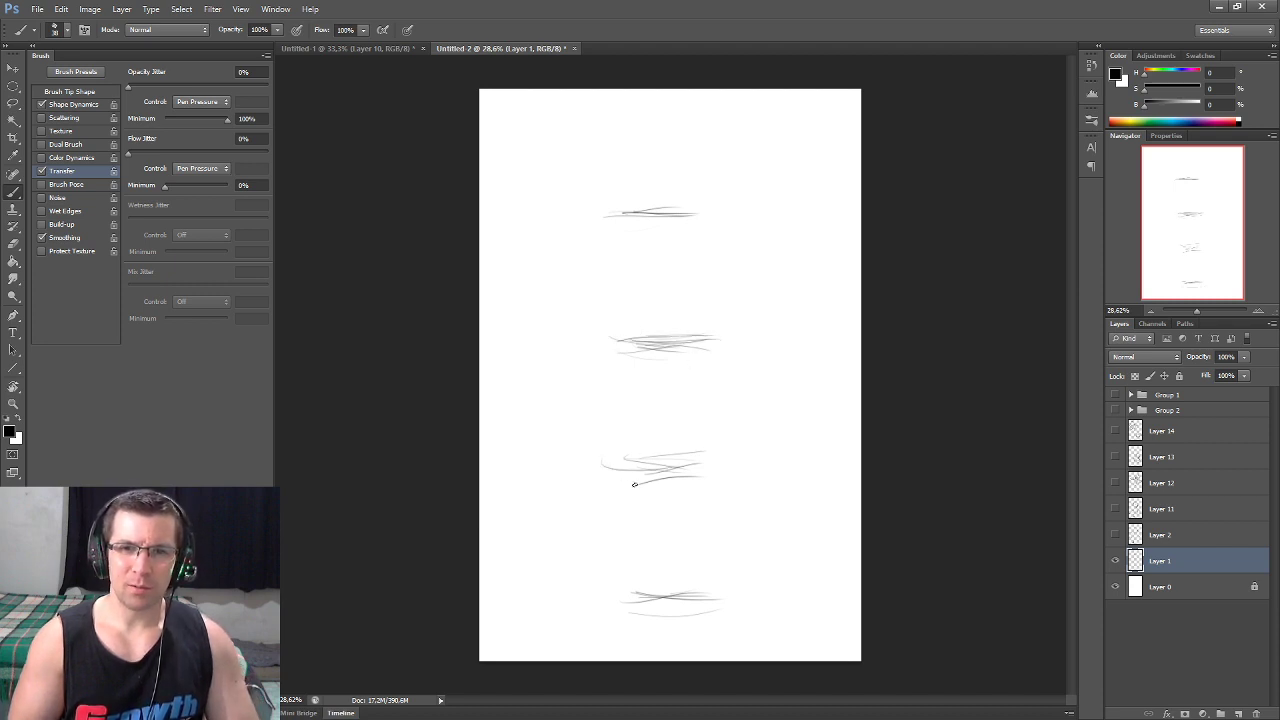
pyautogui.moveTo(619, 264)
pyautogui.mouseDown()
pyautogui.moveTo(608, 240)
pyautogui.moveTo(649, 335)
pyautogui.mouseUp()
pyautogui.moveTo(666, 280)
pyautogui.mouseDown()
pyautogui.moveTo(640, 300)
pyautogui.moveTo(631, 229)
pyautogui.moveTo(614, 291)
pyautogui.moveTo(653, 261)
pyautogui.mouseUp()
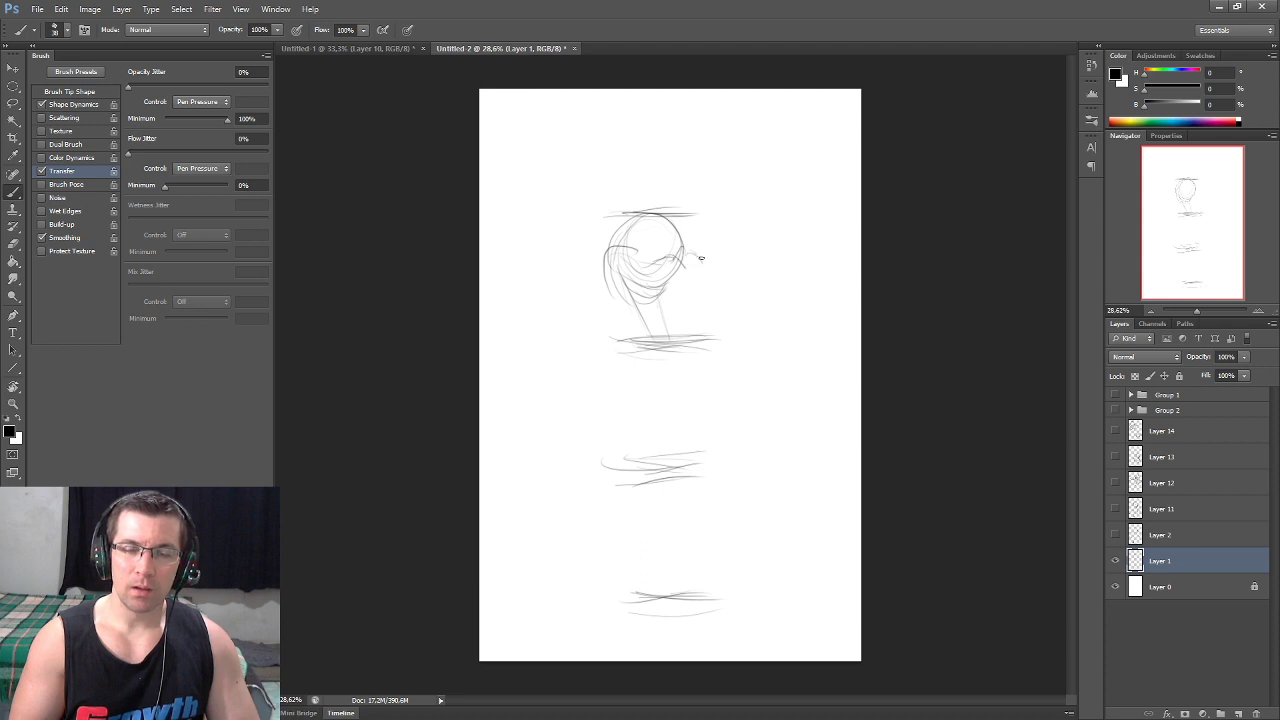
# - Sketch the duck's head details with the bill on its right side
pyautogui.moveTo(612, 261); pyautogui.dragTo(648, 299)
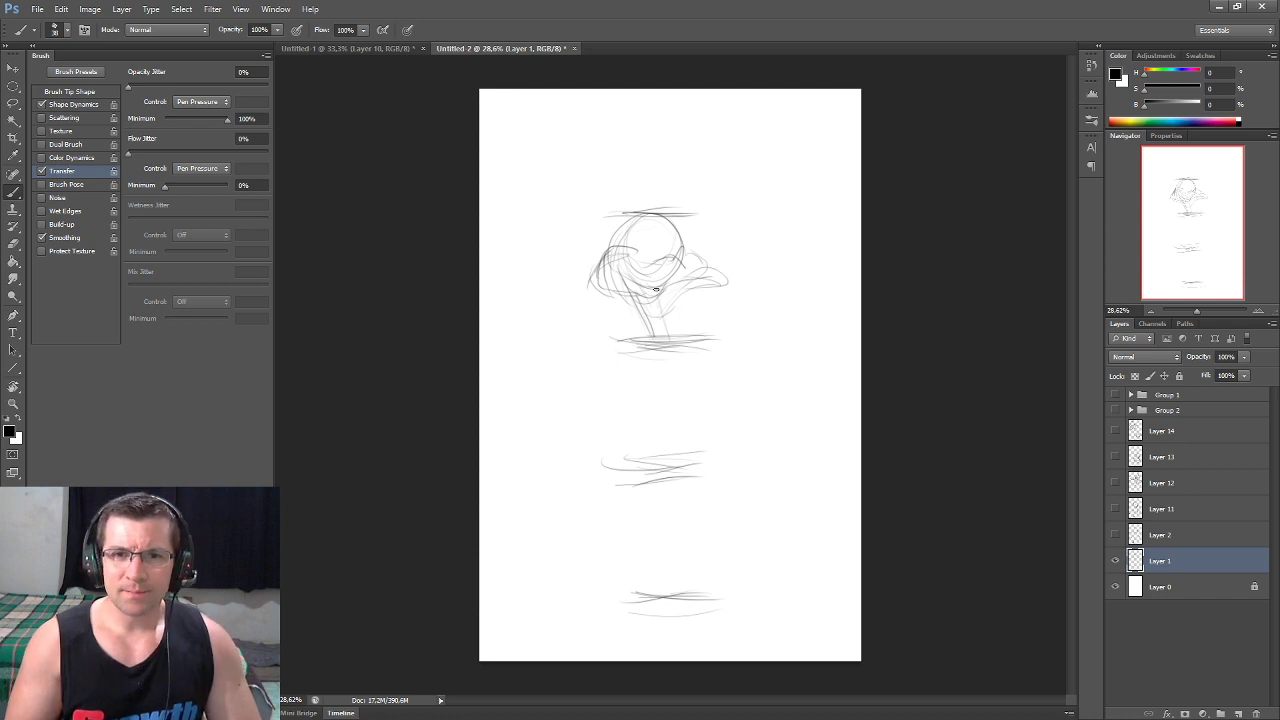
pyautogui.moveTo(671, 307)
pyautogui.mouseDown()
pyautogui.moveTo(724, 278)
pyautogui.moveTo(699, 283)
pyautogui.moveTo(642, 237)
pyautogui.mouseUp()
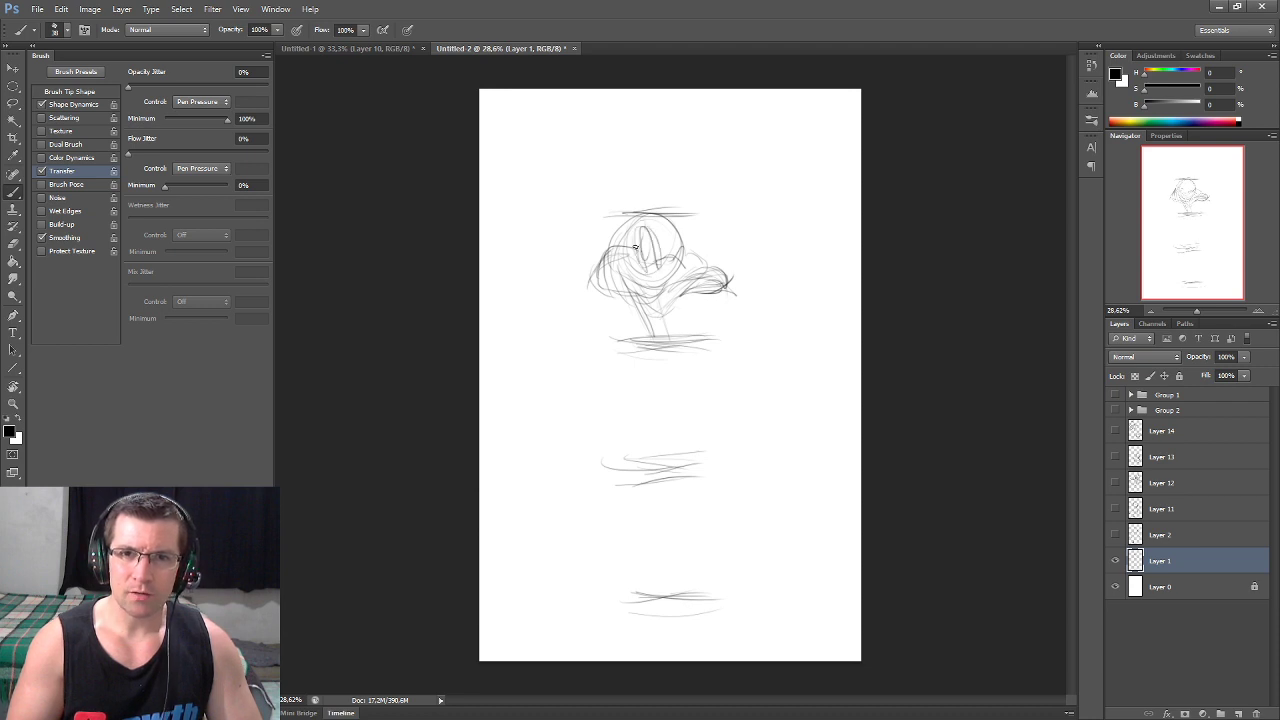
pyautogui.moveTo(638, 216); pyautogui.dragTo(594, 290)
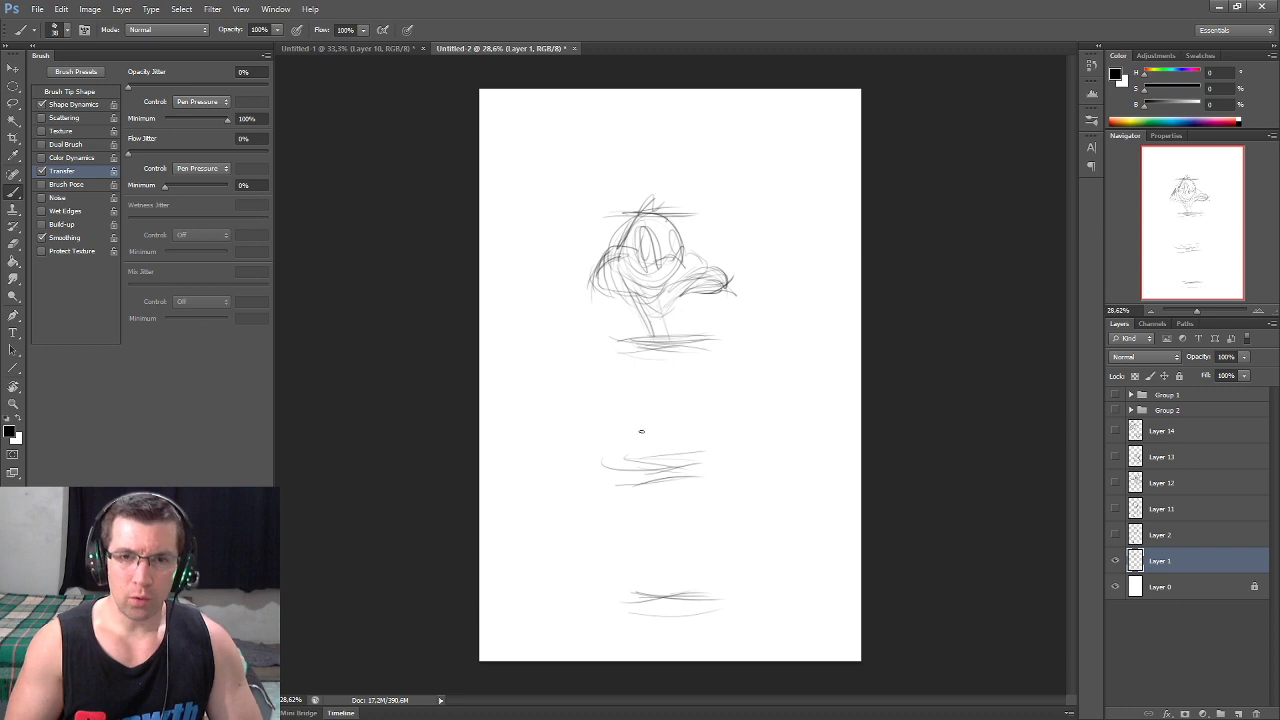
# - Rough in the tall cylindrical body below the head
pyautogui.moveTo(632, 364); pyautogui.dragTo(643, 488)
pyautogui.moveTo(700, 386); pyautogui.dragTo(676, 484)
pyautogui.moveTo(680, 336); pyautogui.dragTo(714, 430)
pyautogui.moveTo(660, 368); pyautogui.dragTo(648, 484)
pyautogui.moveTo(705, 427); pyautogui.dragTo(648, 484)
pyautogui.moveTo(706, 388); pyautogui.dragTo(690, 460)
pyautogui.moveTo(676, 340); pyautogui.dragTo(726, 434)
pyautogui.moveTo(640, 362); pyautogui.dragTo(652, 420)
# - Draw the two legs below the body and a large oval left foot
pyautogui.moveTo(600, 468); pyautogui.dragTo(628, 460)
pyautogui.moveTo(628, 440); pyautogui.dragTo(616, 572)
pyautogui.moveTo(636, 480); pyautogui.dragTo(630, 578)
pyautogui.moveTo(692, 468)
pyautogui.mouseDown()
pyautogui.moveTo(720, 546)
pyautogui.moveTo(688, 590)
pyautogui.mouseUp()
pyautogui.moveTo(614, 568)
pyautogui.mouseDown()
pyautogui.moveTo(576, 614)
pyautogui.moveTo(660, 604)
pyautogui.moveTo(625, 568)
pyautogui.moveTo(622, 614)
pyautogui.mouseUp()
pyautogui.moveTo(666, 476)
pyautogui.mouseDown()
pyautogui.moveTo(671, 556)
pyautogui.moveTo(757, 591)
pyautogui.moveTo(794, 623)
pyautogui.mouseUp()
# - Sketch the oval right foot and write the numbers 1, 2, 3 beside the figure
pyautogui.moveTo(720, 580); pyautogui.dragTo(790, 645)
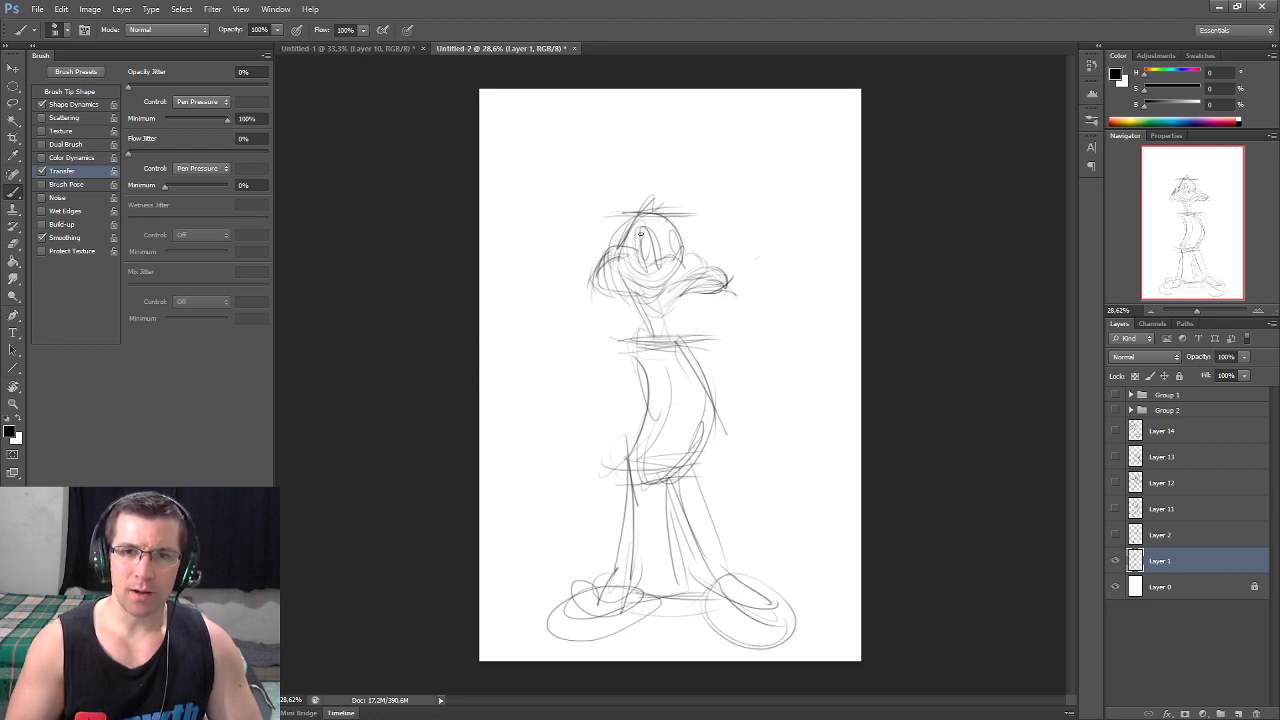
pyautogui.moveTo(801, 271); pyautogui.dragTo(810, 298)
pyautogui.moveTo(797, 386); pyautogui.dragTo(820, 416)
pyautogui.moveTo(791, 510); pyautogui.dragTo(801, 538)
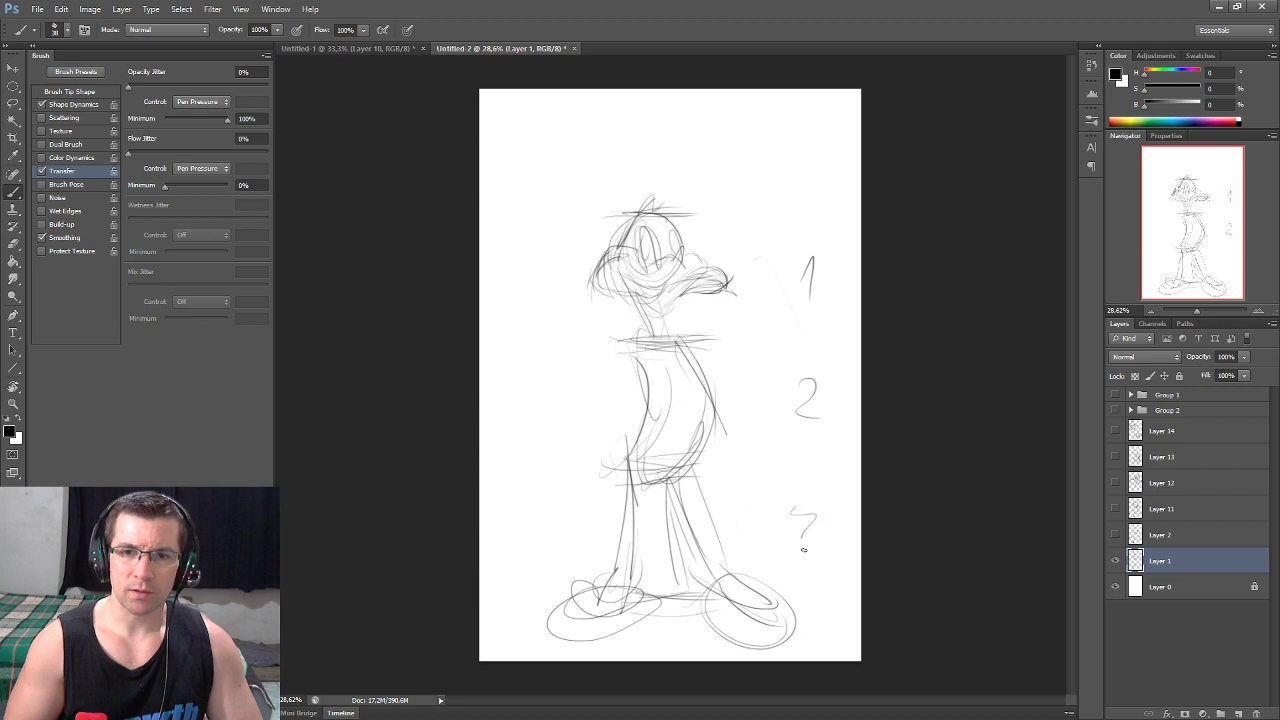
# - Darken the waist line and both sides of the torso
pyautogui.moveTo(624, 338); pyautogui.dragTo(699, 348)
pyautogui.moveTo(643, 485)
pyautogui.mouseDown()
pyautogui.moveTo(615, 345)
pyautogui.moveTo(630, 464)
pyautogui.mouseUp()
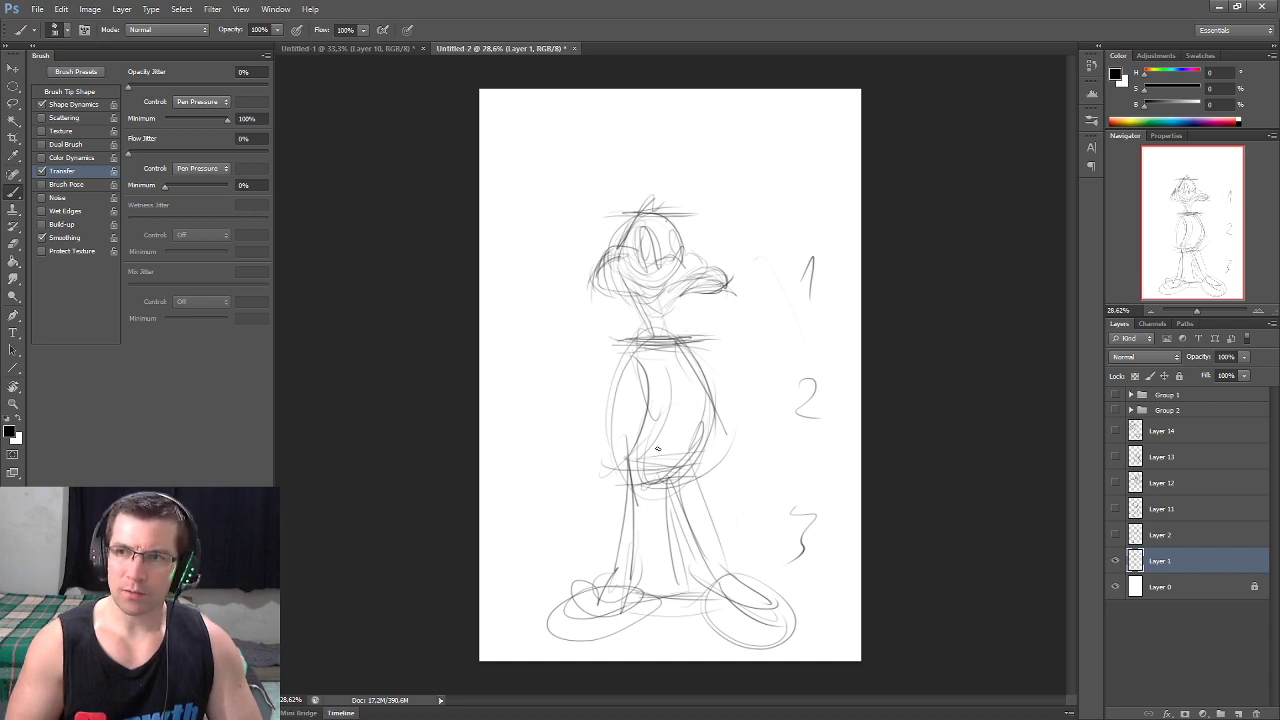
pyautogui.moveTo(614, 500)
pyautogui.mouseDown()
pyautogui.moveTo(658, 494)
pyautogui.moveTo(622, 455)
pyautogui.mouseUp()
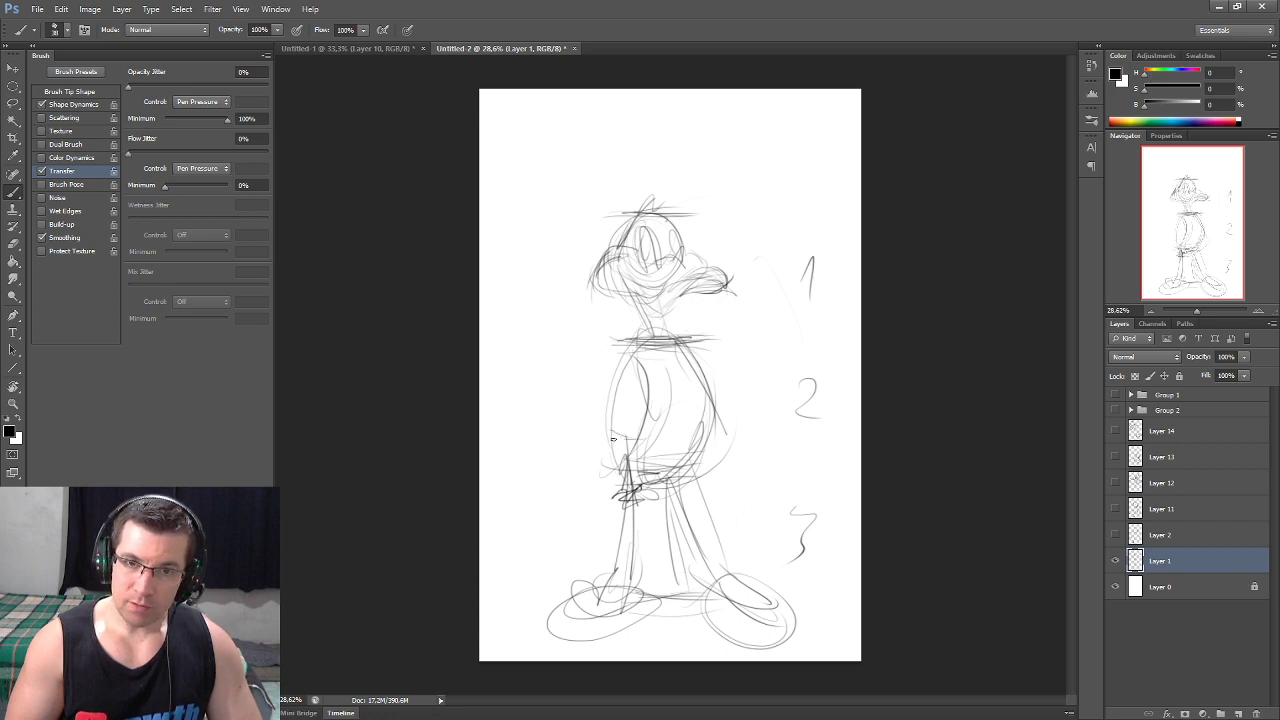
pyautogui.moveTo(640, 366); pyautogui.dragTo(646, 432)
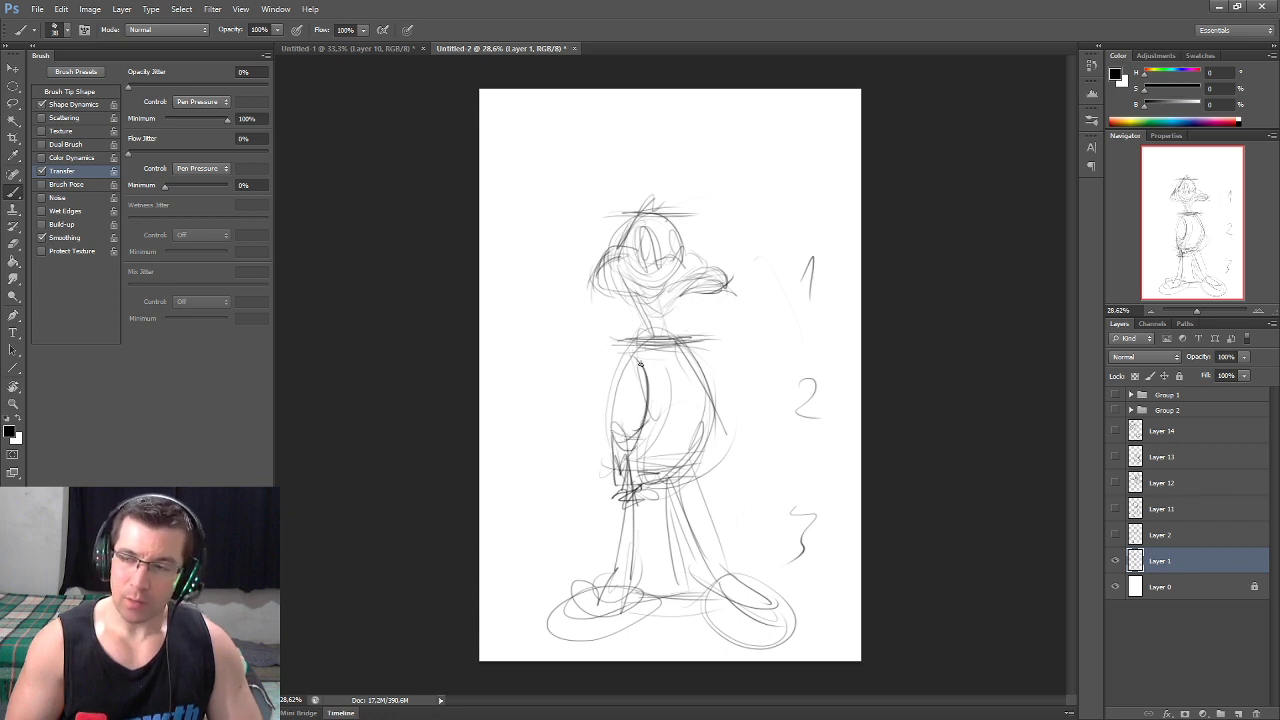
pyautogui.moveTo(700, 426)
pyautogui.mouseDown()
pyautogui.moveTo(688, 474)
pyautogui.moveTo(708, 390)
pyautogui.mouseUp()
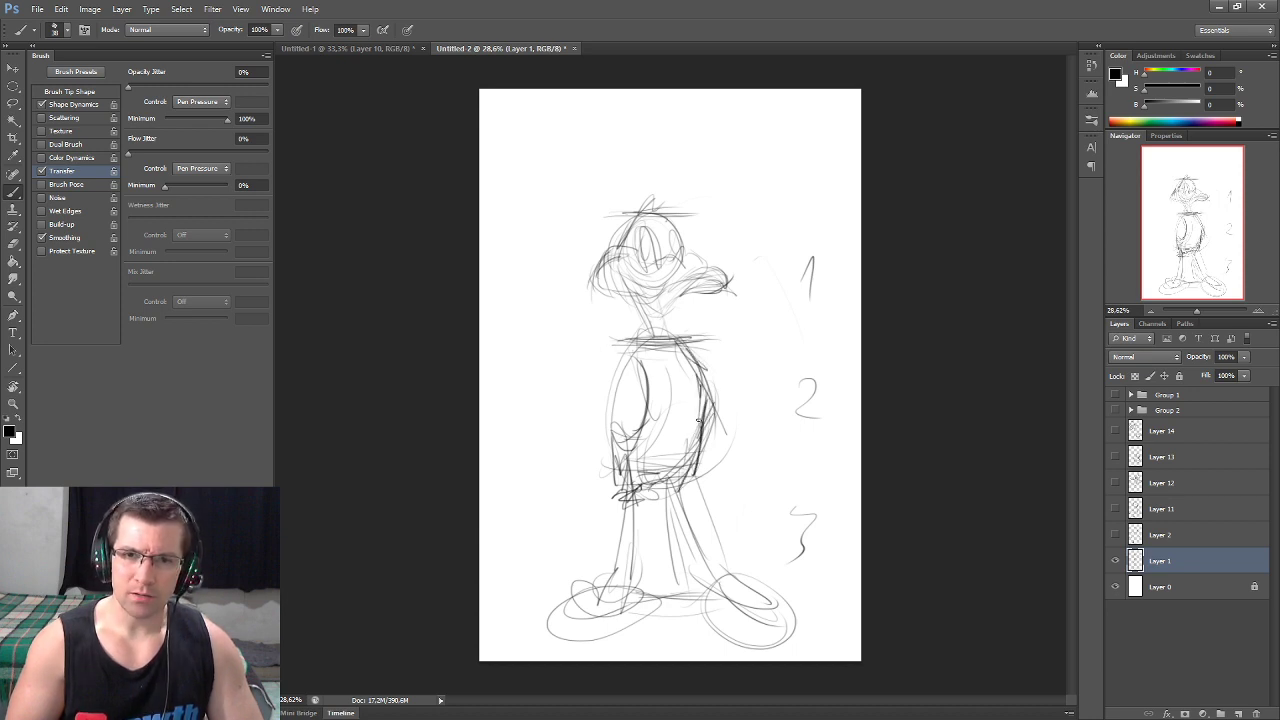
pyautogui.moveTo(648, 342); pyautogui.dragTo(625, 362)
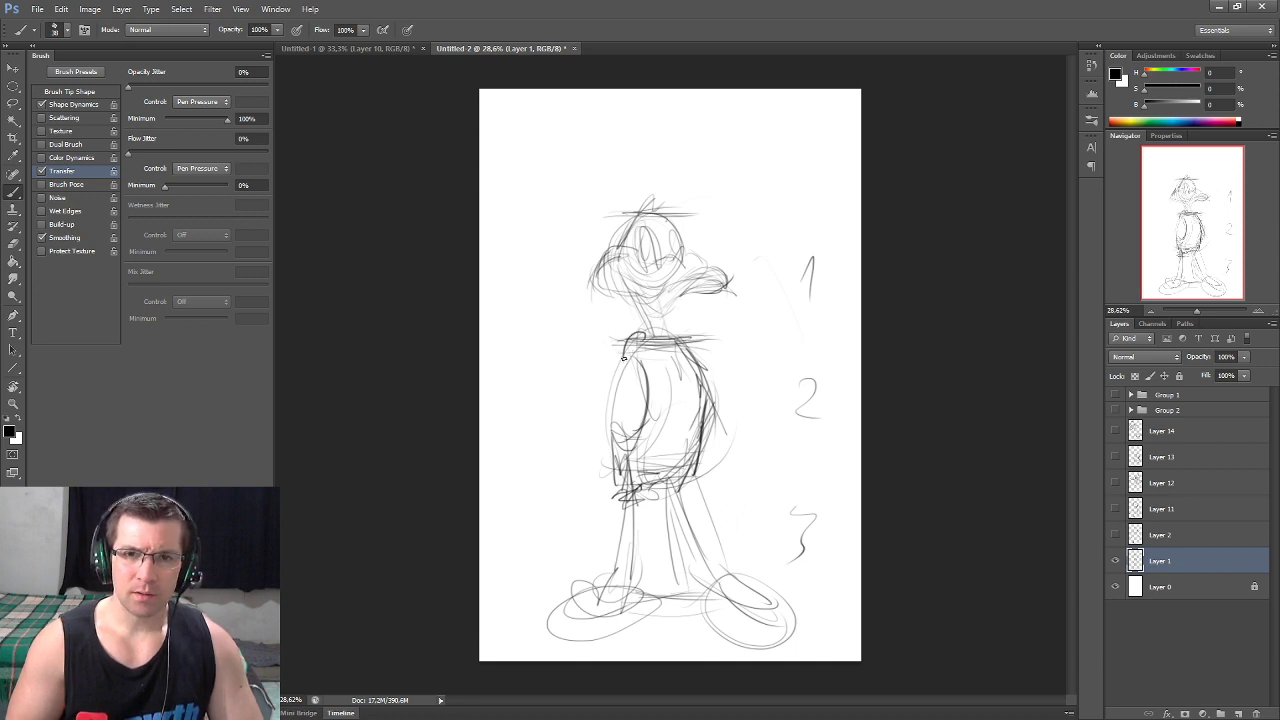
# - Sketch the left shoulder, arm and hand loop against the torso
pyautogui.moveTo(625, 344)
pyautogui.mouseDown()
pyautogui.moveTo(578, 386)
pyautogui.moveTo(640, 338)
pyautogui.mouseUp()
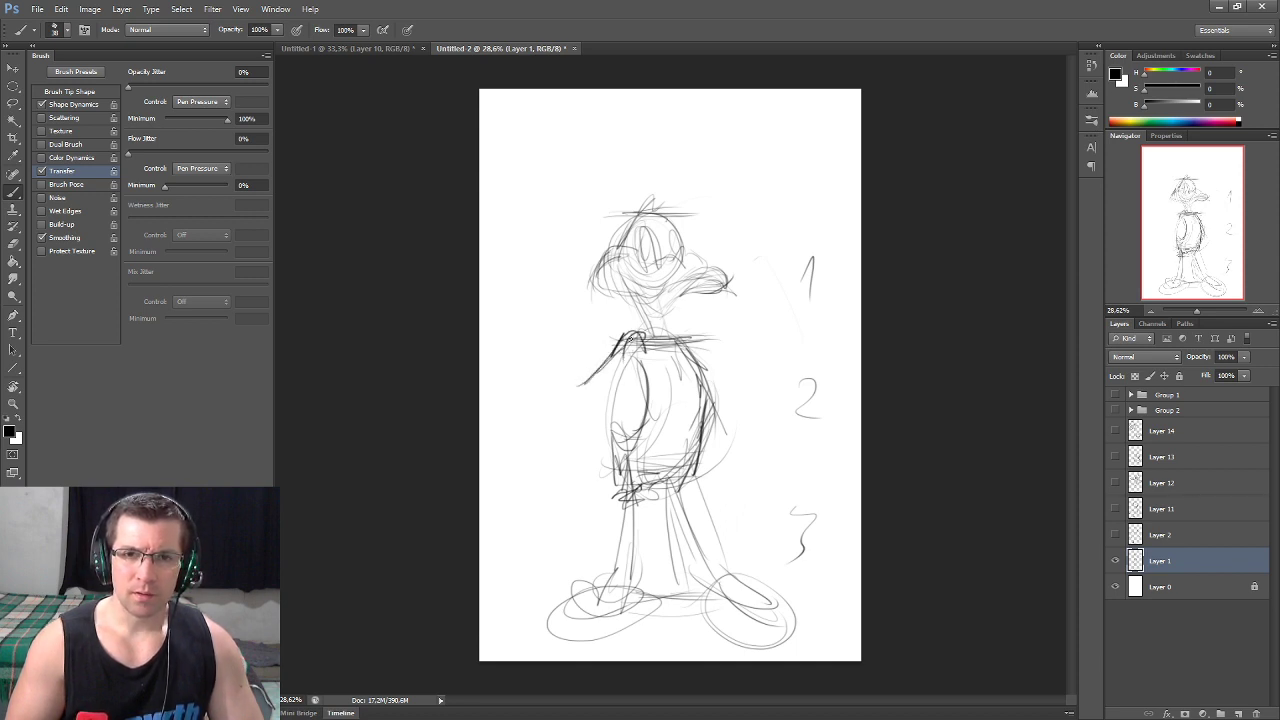
pyautogui.moveTo(574, 394)
pyautogui.mouseDown()
pyautogui.moveTo(580, 436)
pyautogui.moveTo(620, 428)
pyautogui.moveTo(646, 468)
pyautogui.moveTo(601, 398)
pyautogui.moveTo(640, 448)
pyautogui.moveTo(580, 482)
pyautogui.moveTo(608, 432)
pyautogui.mouseUp()
pyautogui.moveTo(624, 412)
pyautogui.mouseDown()
pyautogui.moveTo(604, 374)
pyautogui.moveTo(634, 354)
pyautogui.mouseUp()
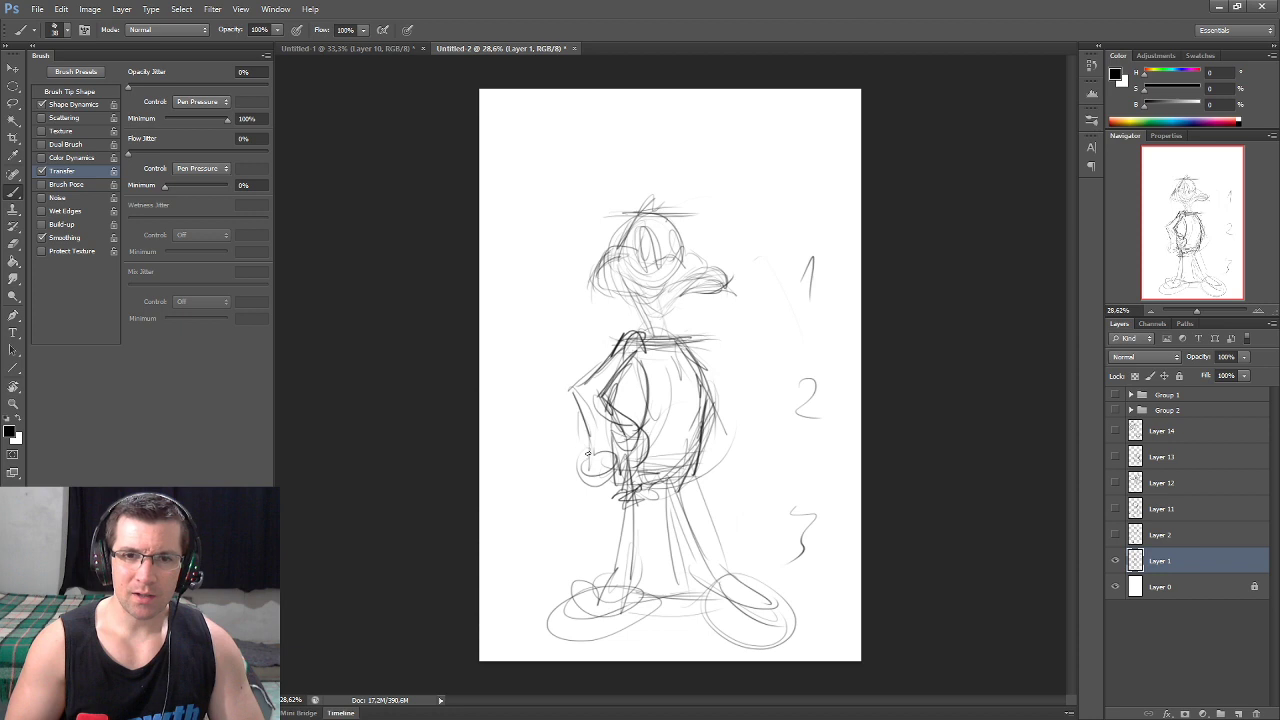
pyautogui.moveTo(588, 440)
pyautogui.mouseDown()
pyautogui.moveTo(598, 470)
pyautogui.moveTo(630, 482)
pyautogui.mouseUp()
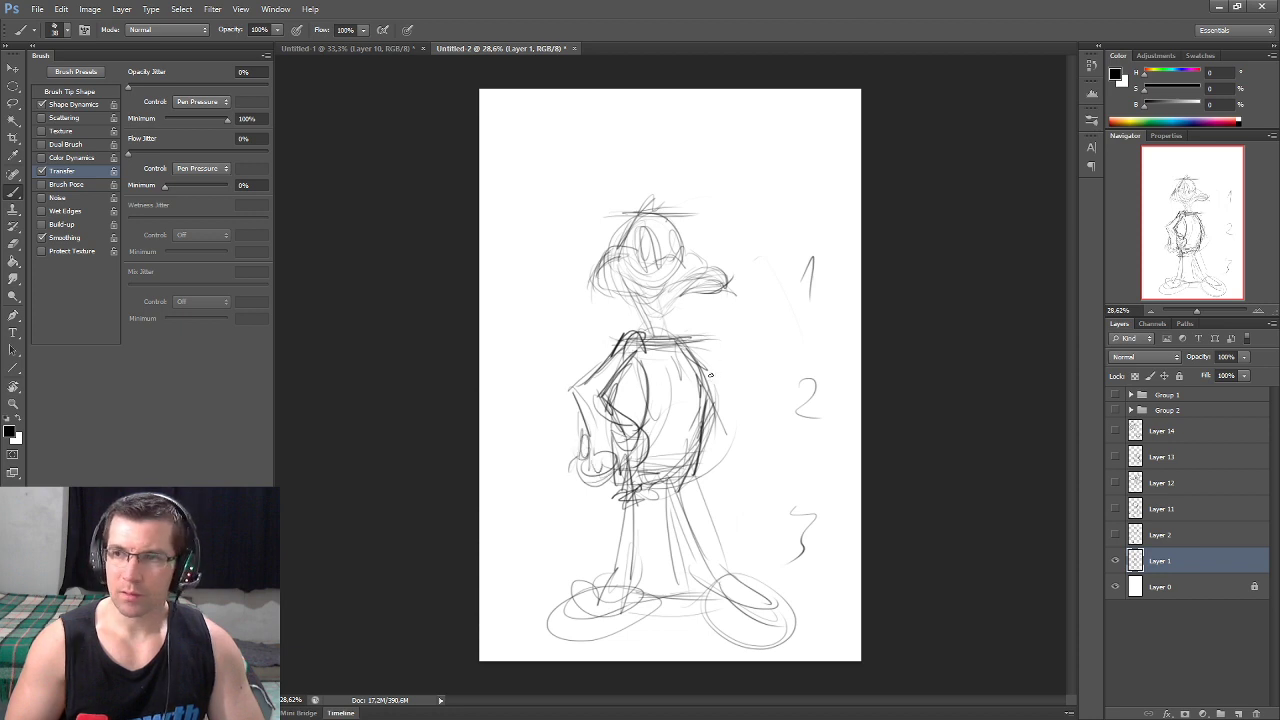
# - Draw the raised right arm ending in a fist with fingers and thumbs-up
pyautogui.moveTo(704, 340)
pyautogui.mouseDown()
pyautogui.moveTo(736, 366)
pyautogui.moveTo(738, 402)
pyautogui.moveTo(750, 370)
pyautogui.moveTo(744, 410)
pyautogui.mouseUp()
pyautogui.moveTo(772, 361)
pyautogui.mouseDown()
pyautogui.moveTo(742, 392)
pyautogui.moveTo(758, 336)
pyautogui.moveTo(772, 378)
pyautogui.mouseUp()
pyautogui.moveTo(762, 290); pyautogui.dragTo(768, 340)
pyautogui.moveTo(753, 266)
pyautogui.mouseDown()
pyautogui.moveTo(770, 306)
pyautogui.moveTo(772, 290)
pyautogui.mouseUp()
pyautogui.moveTo(748, 280); pyautogui.dragTo(762, 272)
pyautogui.moveTo(785, 316)
pyautogui.mouseDown()
pyautogui.moveTo(770, 378)
pyautogui.moveTo(790, 335)
pyautogui.moveTo(800, 354)
pyautogui.mouseUp()
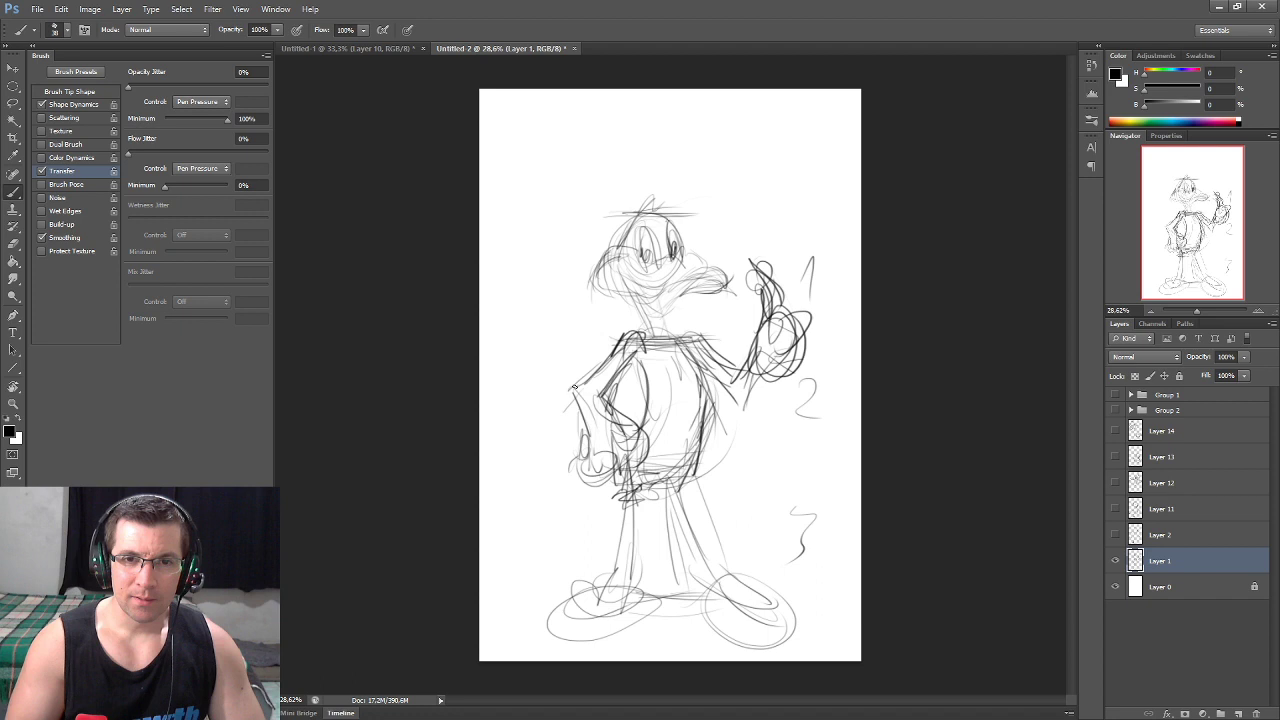
# - Darken the body's left side, the neck and the raised arm outline
pyautogui.moveTo(590, 433); pyautogui.dragTo(587, 418)
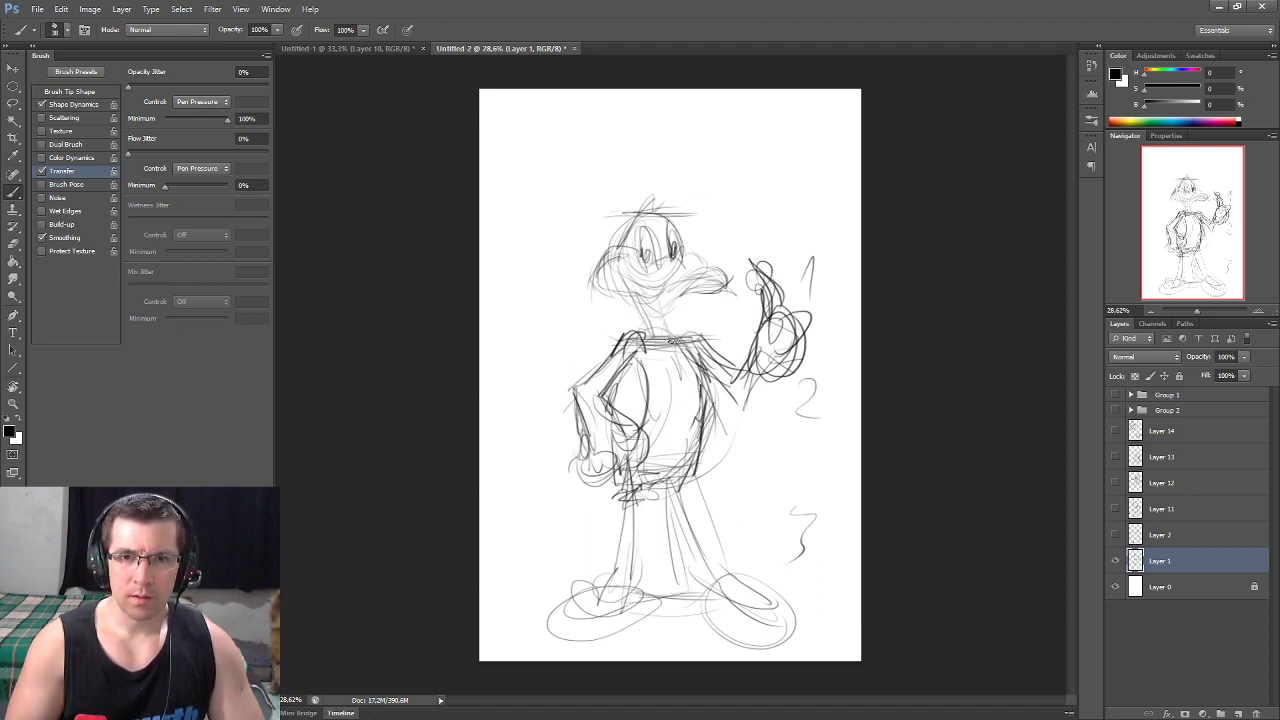
pyautogui.moveTo(650, 312)
pyautogui.mouseDown()
pyautogui.moveTo(640, 346)
pyautogui.moveTo(716, 360)
pyautogui.moveTo(728, 376)
pyautogui.moveTo(716, 384)
pyautogui.mouseUp()
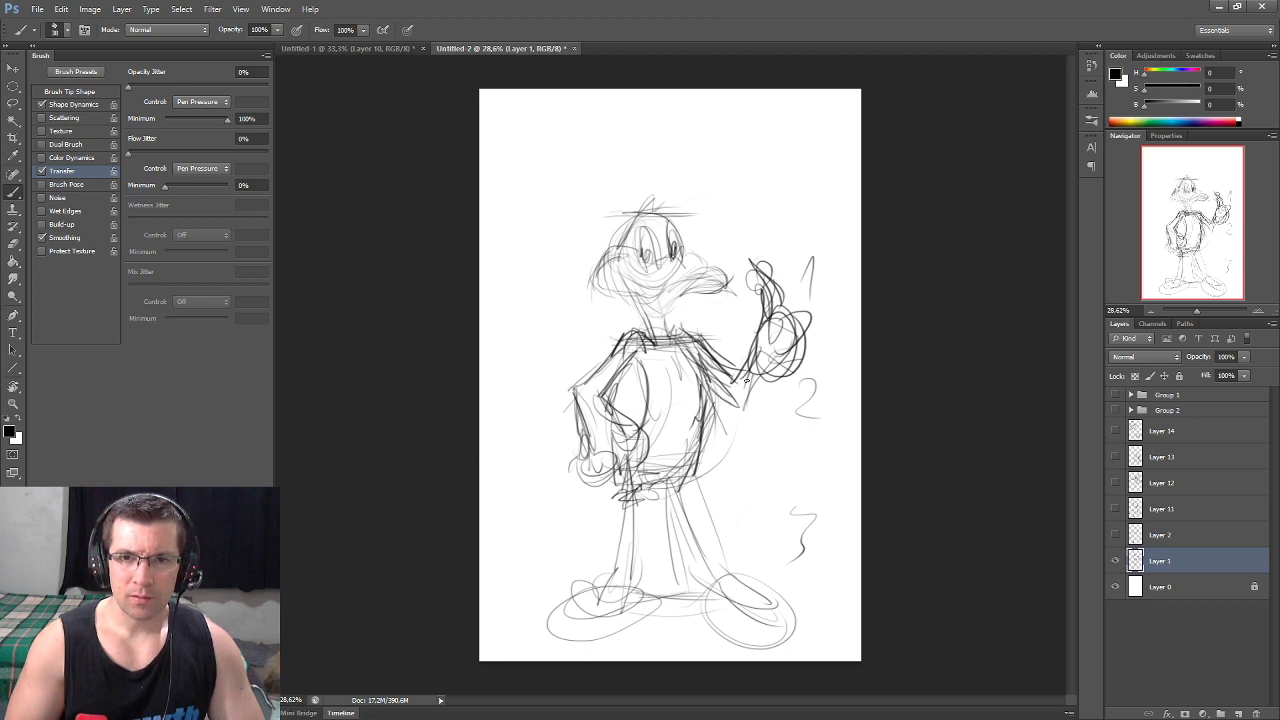
pyautogui.moveTo(747, 341); pyautogui.dragTo(730, 406)
pyautogui.moveTo(776, 370); pyautogui.dragTo(736, 414)
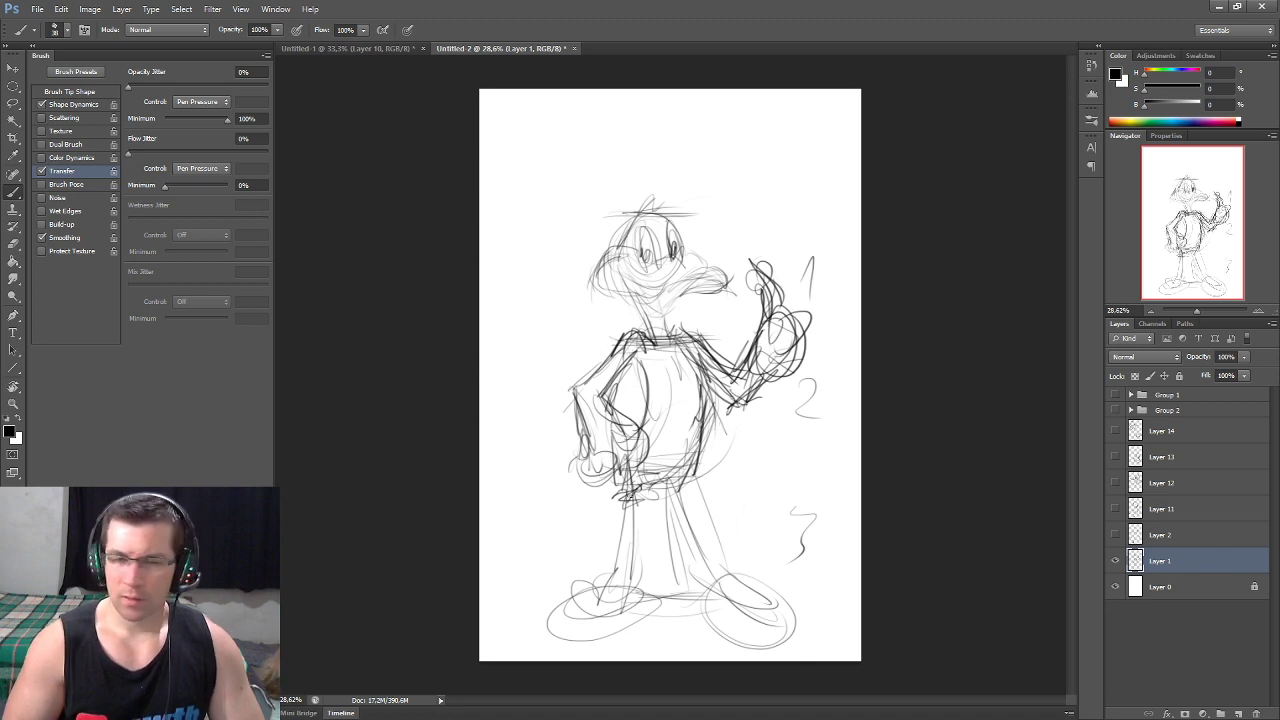
# - Redraw both legs with firm, darker lines
pyautogui.moveTo(628, 498); pyautogui.dragTo(610, 578)
pyautogui.moveTo(636, 490)
pyautogui.mouseDown()
pyautogui.moveTo(640, 590)
pyautogui.moveTo(652, 584)
pyautogui.mouseUp()
pyautogui.moveTo(656, 490); pyautogui.dragTo(692, 584)
pyautogui.moveTo(686, 496); pyautogui.dragTo(679, 486)
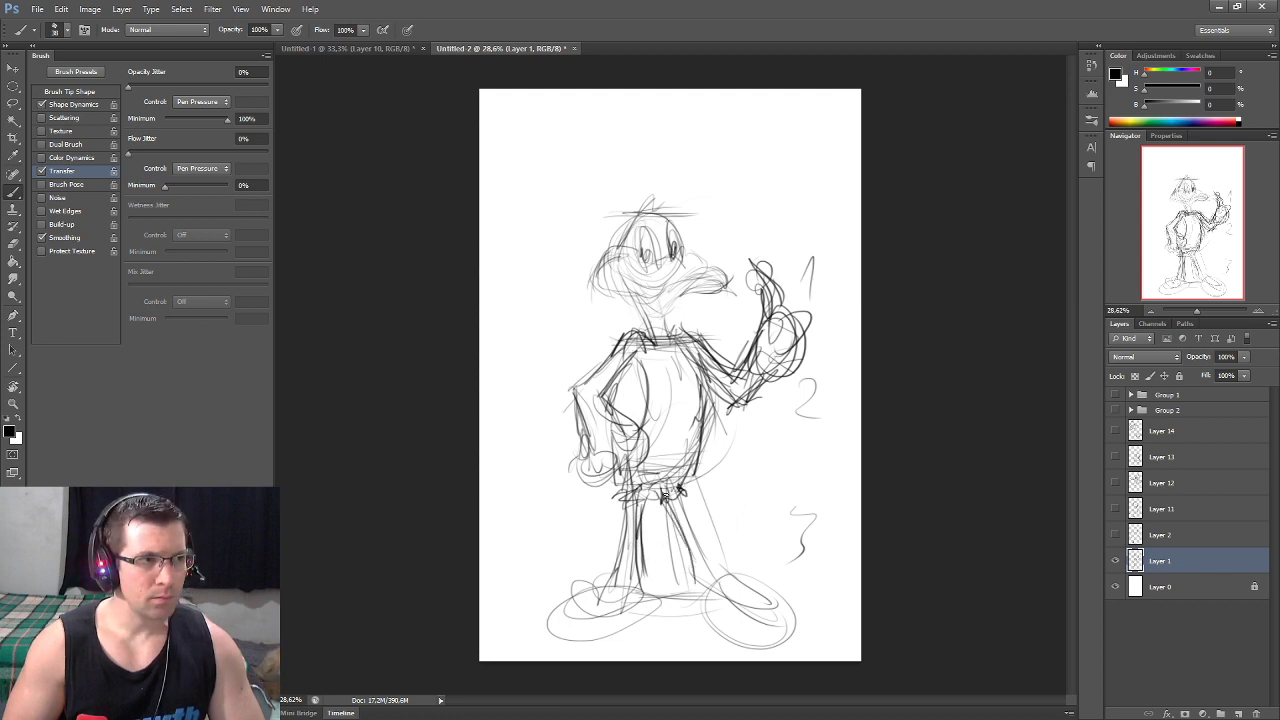
pyautogui.moveTo(684, 547); pyautogui.dragTo(687, 578)
pyautogui.moveTo(680, 490); pyautogui.dragTo(711, 547)
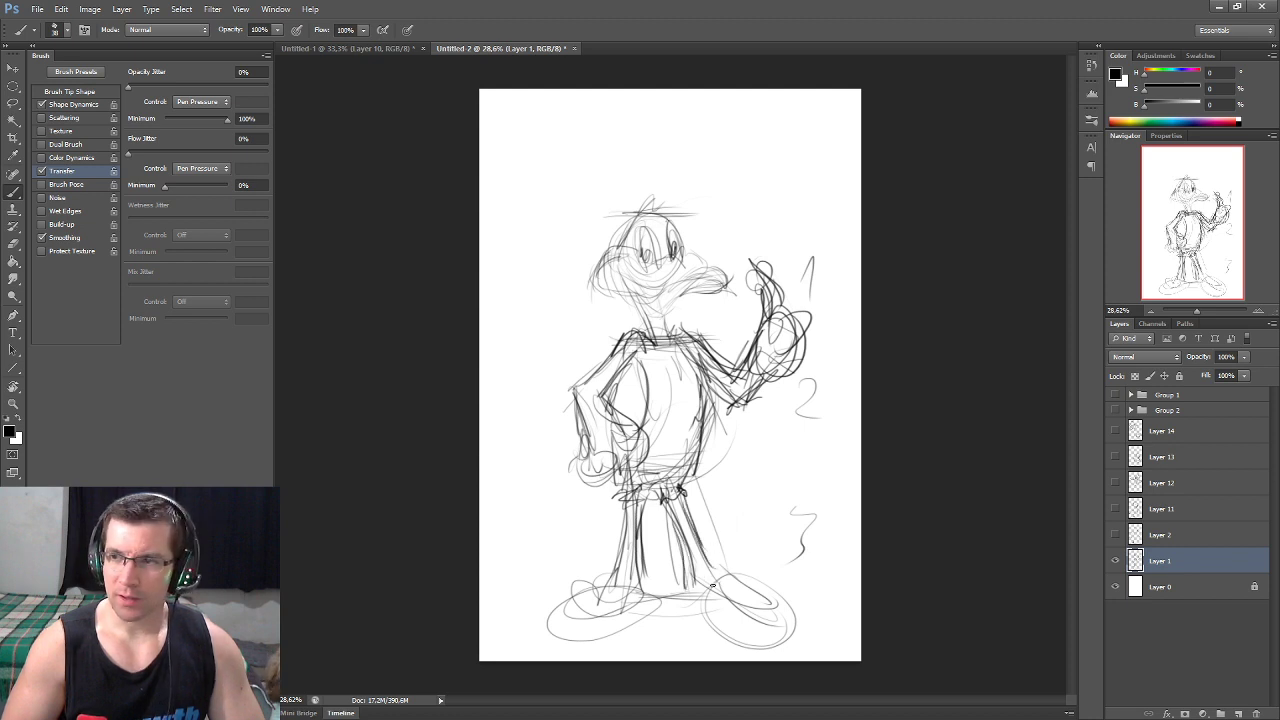
# - Outline the right and left feet with bold strokes
pyautogui.moveTo(735, 566); pyautogui.dragTo(790, 579)
pyautogui.moveTo(700, 615); pyautogui.dragTo(732, 593)
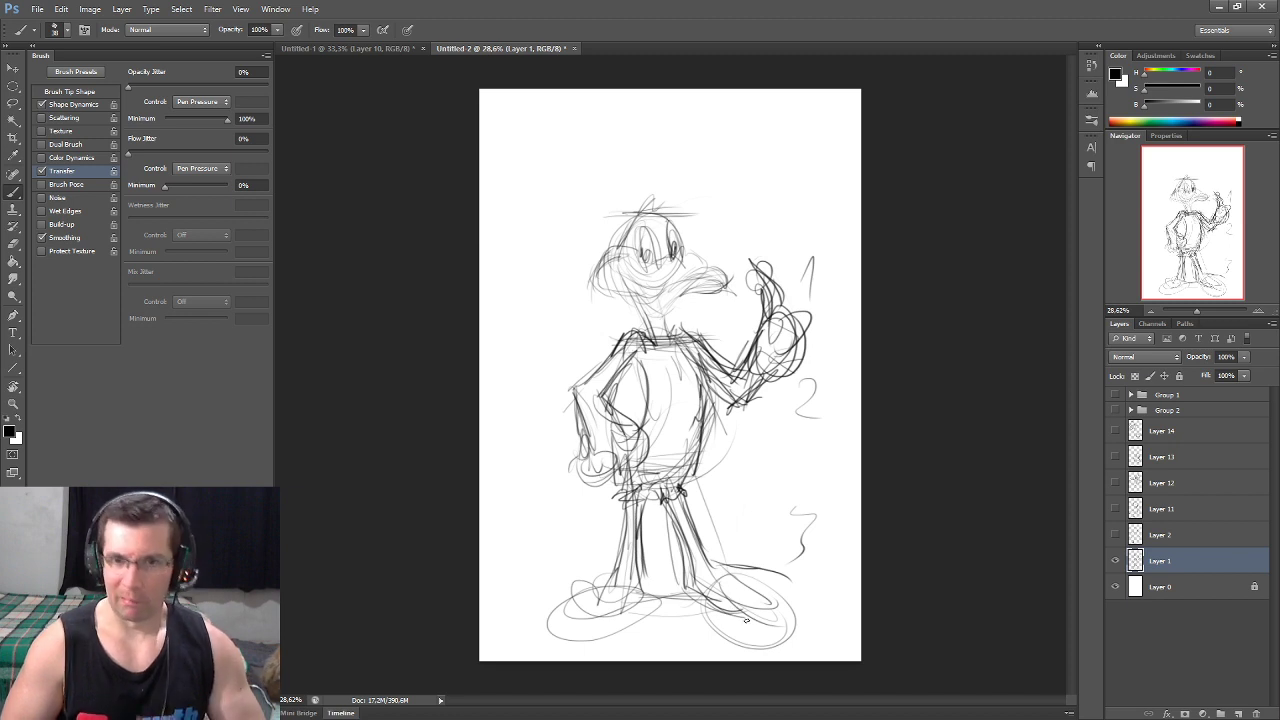
pyautogui.moveTo(748, 610); pyautogui.dragTo(796, 590)
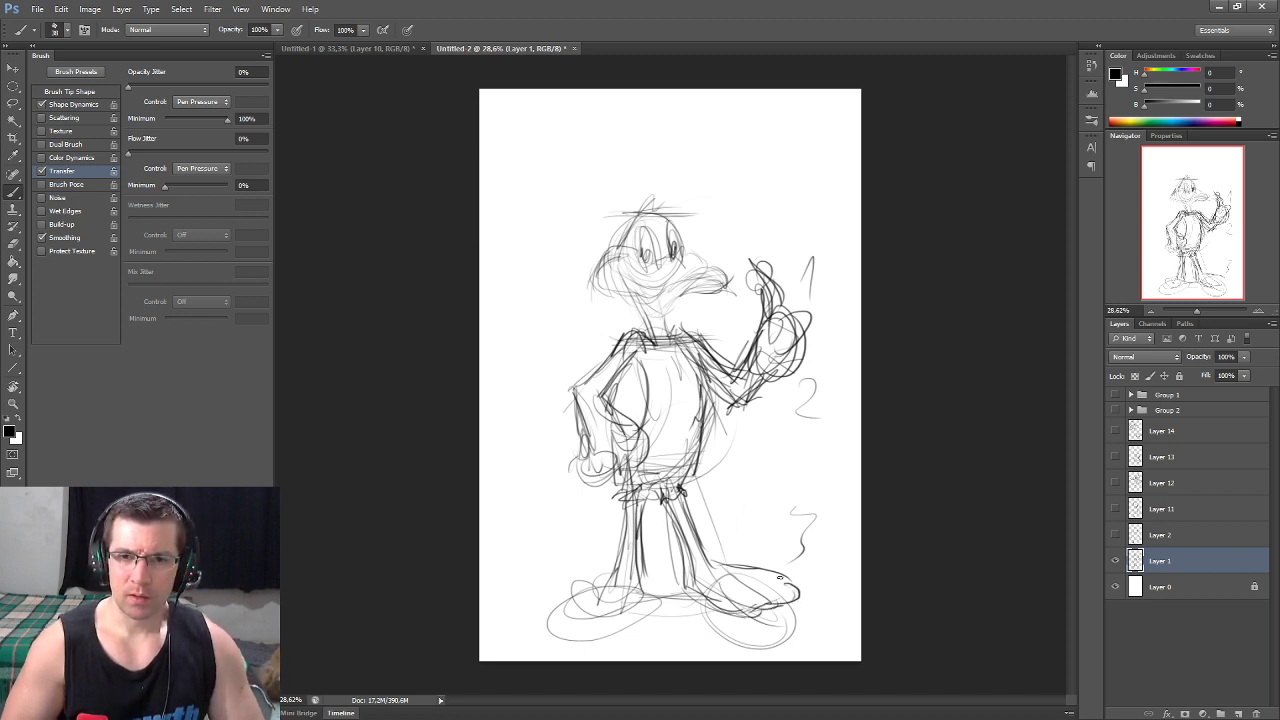
pyautogui.moveTo(598, 586)
pyautogui.mouseDown()
pyautogui.moveTo(548, 616)
pyautogui.moveTo(558, 598)
pyautogui.moveTo(552, 640)
pyautogui.mouseUp()
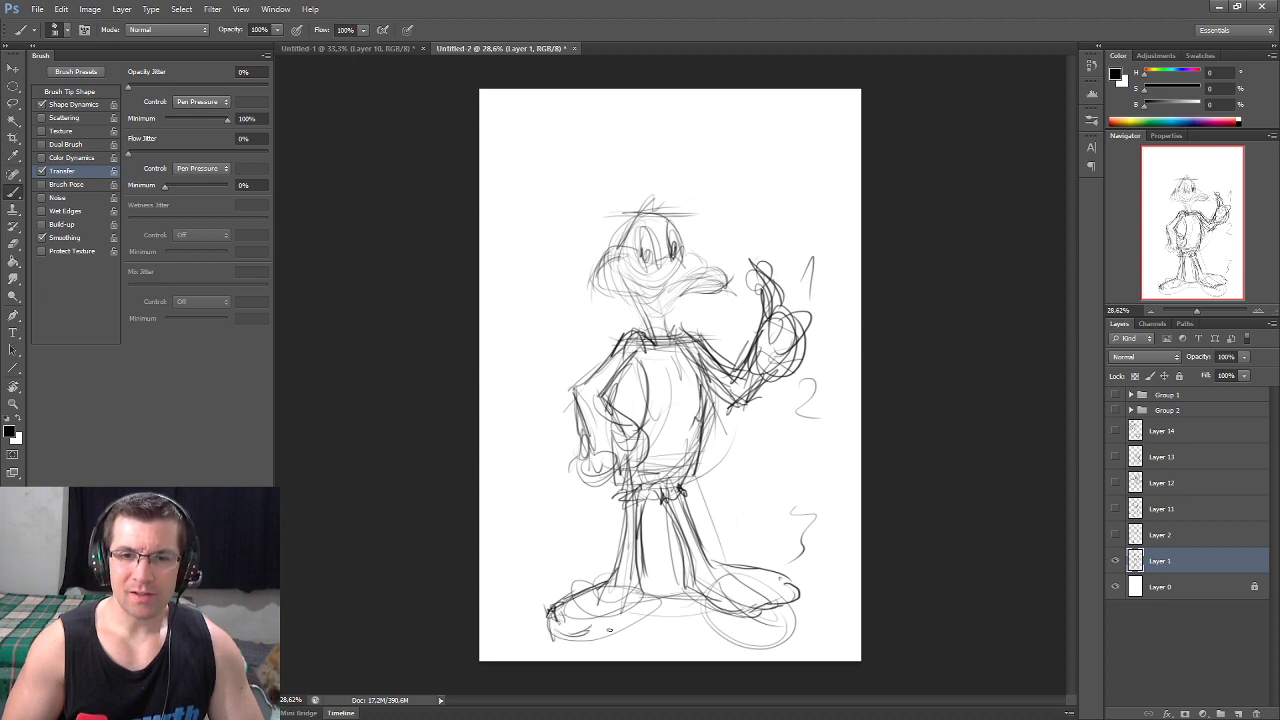
pyautogui.moveTo(622, 580)
pyautogui.mouseDown()
pyautogui.moveTo(549, 611)
pyautogui.moveTo(620, 633)
pyautogui.mouseUp()
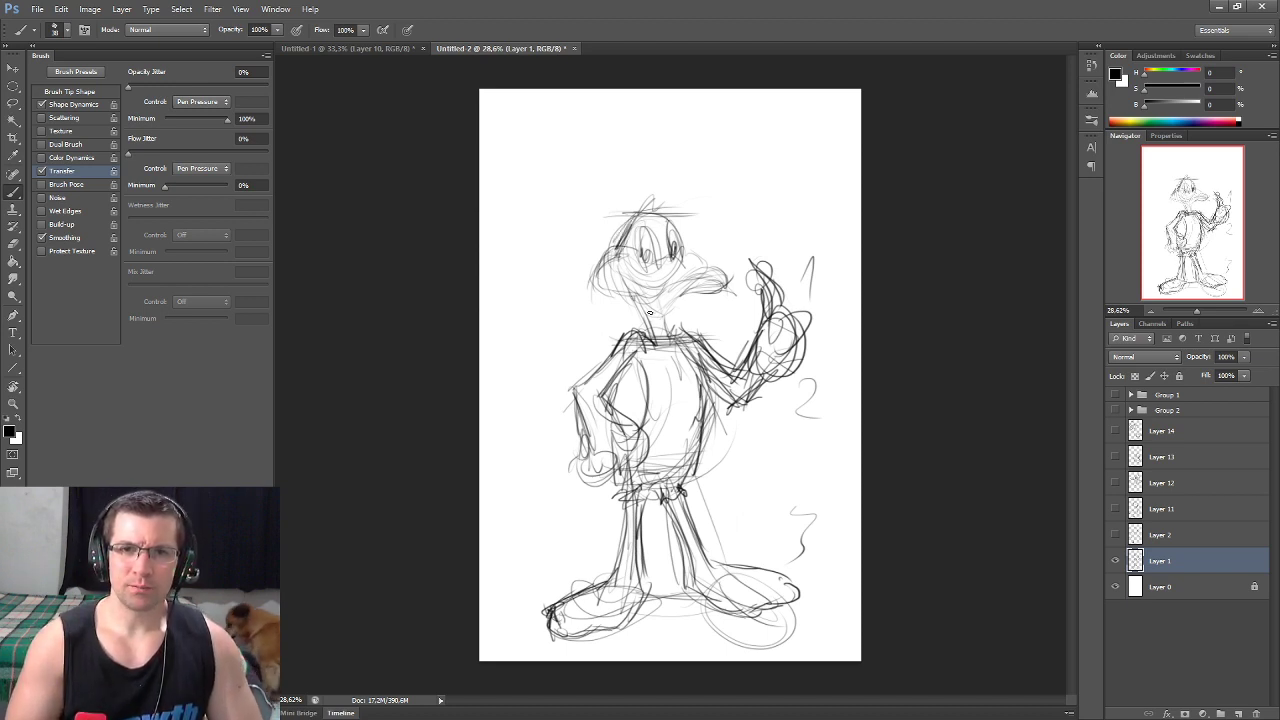
# - Define the head, eye, brow, lower beak and neck with darker lines
pyautogui.moveTo(628, 256)
pyautogui.mouseDown()
pyautogui.moveTo(594, 292)
pyautogui.moveTo(628, 280)
pyautogui.moveTo(630, 256)
pyautogui.moveTo(677, 262)
pyautogui.mouseUp()
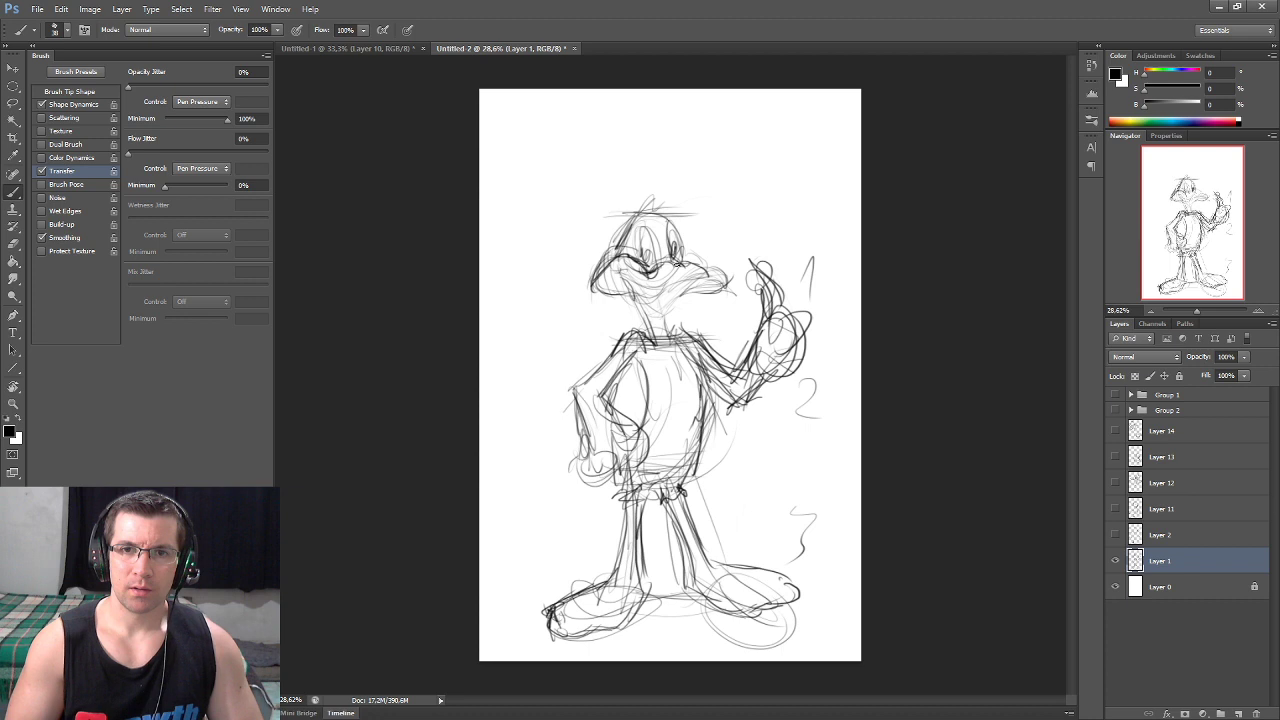
pyautogui.moveTo(685, 244); pyautogui.dragTo(670, 262)
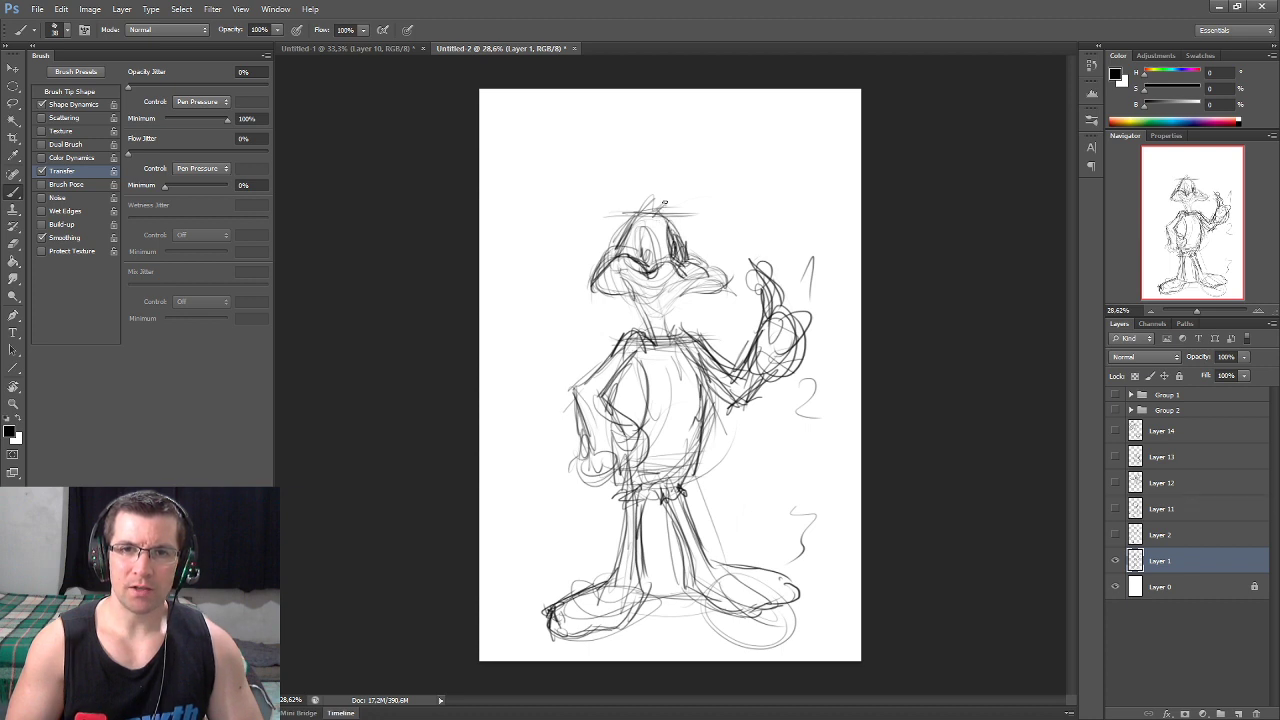
pyautogui.moveTo(620, 288)
pyautogui.mouseDown()
pyautogui.moveTo(640, 314)
pyautogui.moveTo(666, 318)
pyautogui.mouseUp()
pyautogui.moveTo(716, 278)
pyautogui.mouseDown()
pyautogui.moveTo(668, 302)
pyautogui.moveTo(722, 290)
pyautogui.mouseUp()
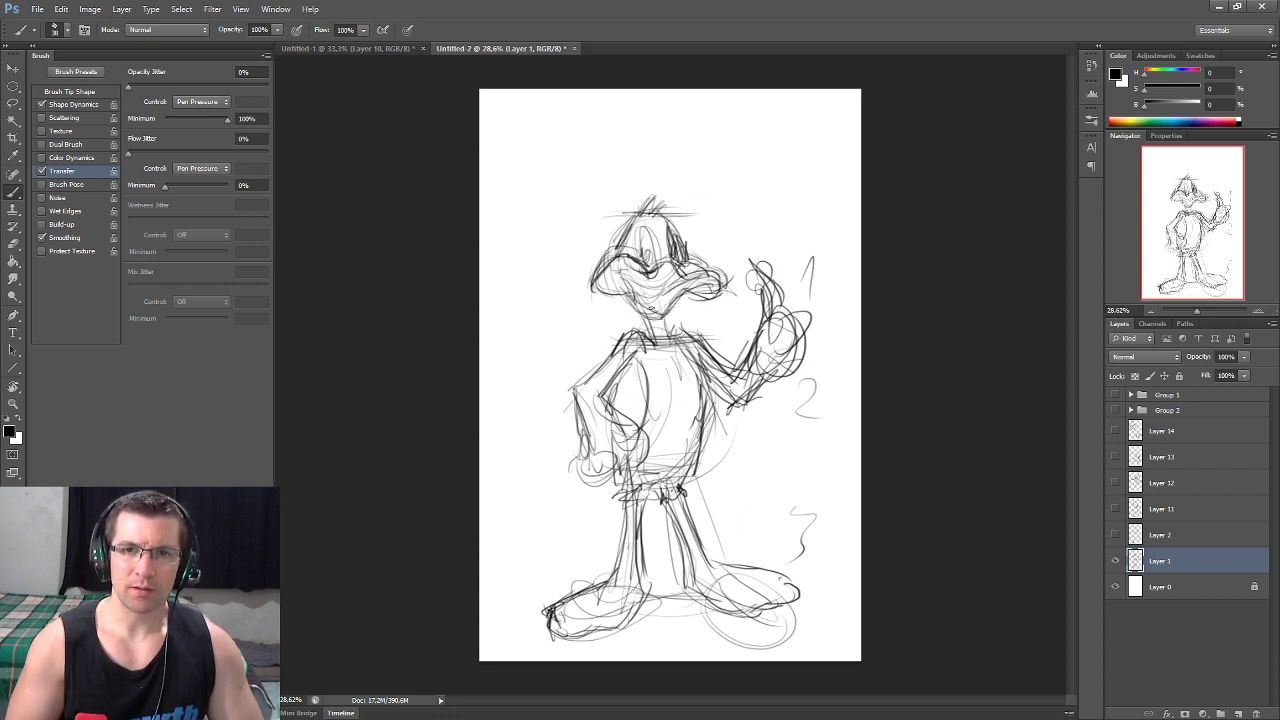
pyautogui.moveTo(620, 268)
pyautogui.mouseDown()
pyautogui.moveTo(632, 292)
pyautogui.moveTo(642, 268)
pyautogui.moveTo(626, 282)
pyautogui.mouseUp()
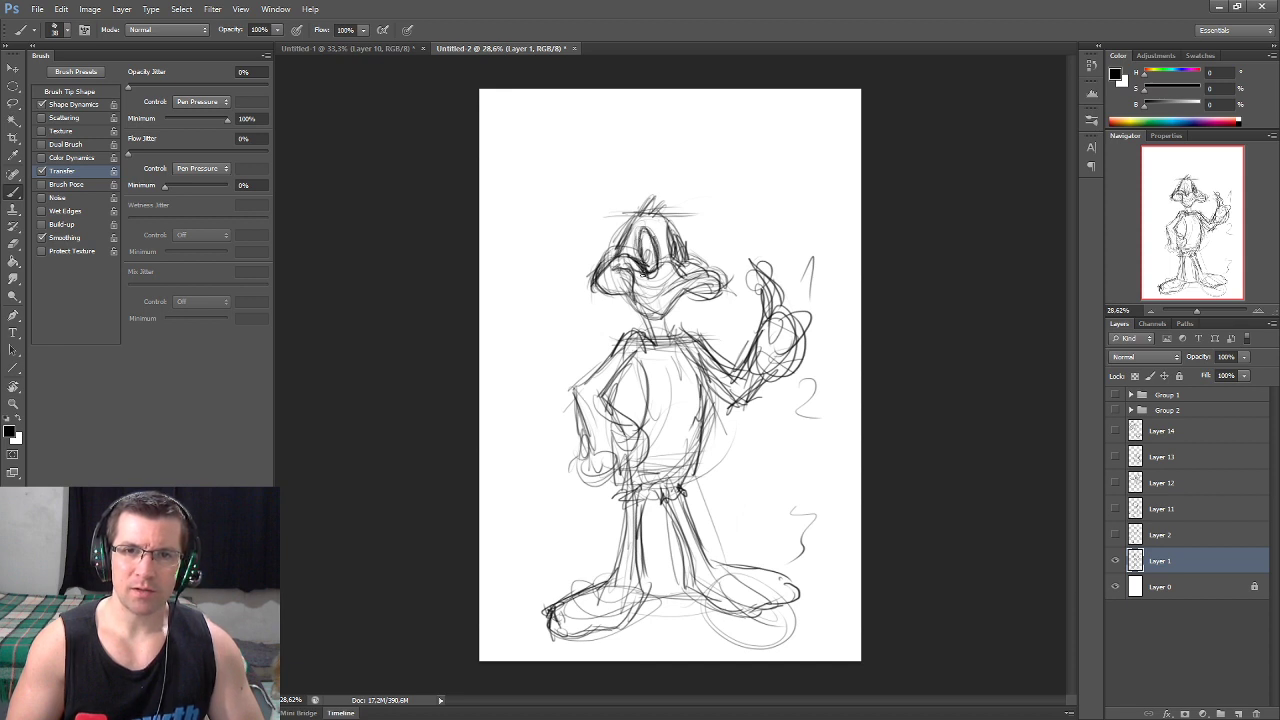
pyautogui.moveTo(643, 272); pyautogui.dragTo(669, 262)
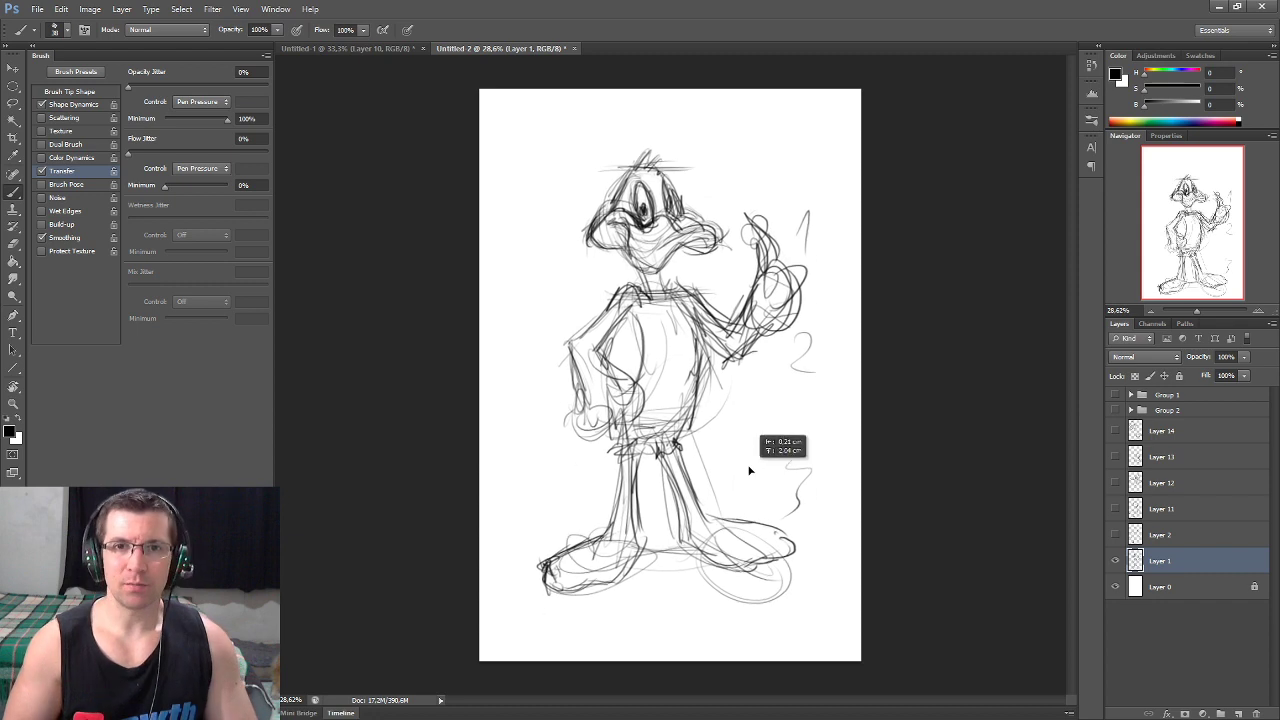
# - Shift the sketch up the canvas and fade Layer 1 to 21% fill
pyautogui.moveTo(764, 511); pyautogui.dragTo(761, 466)
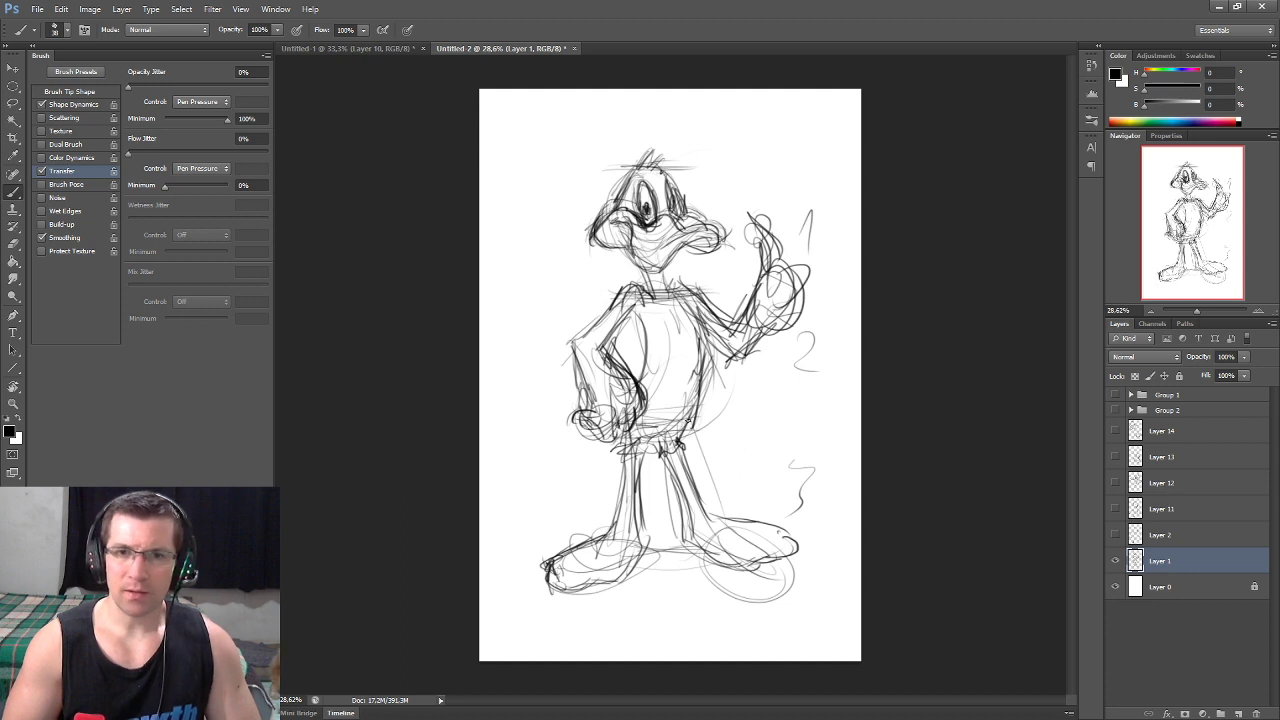
pyautogui.moveTo(644, 390); pyautogui.dragTo(640, 353)
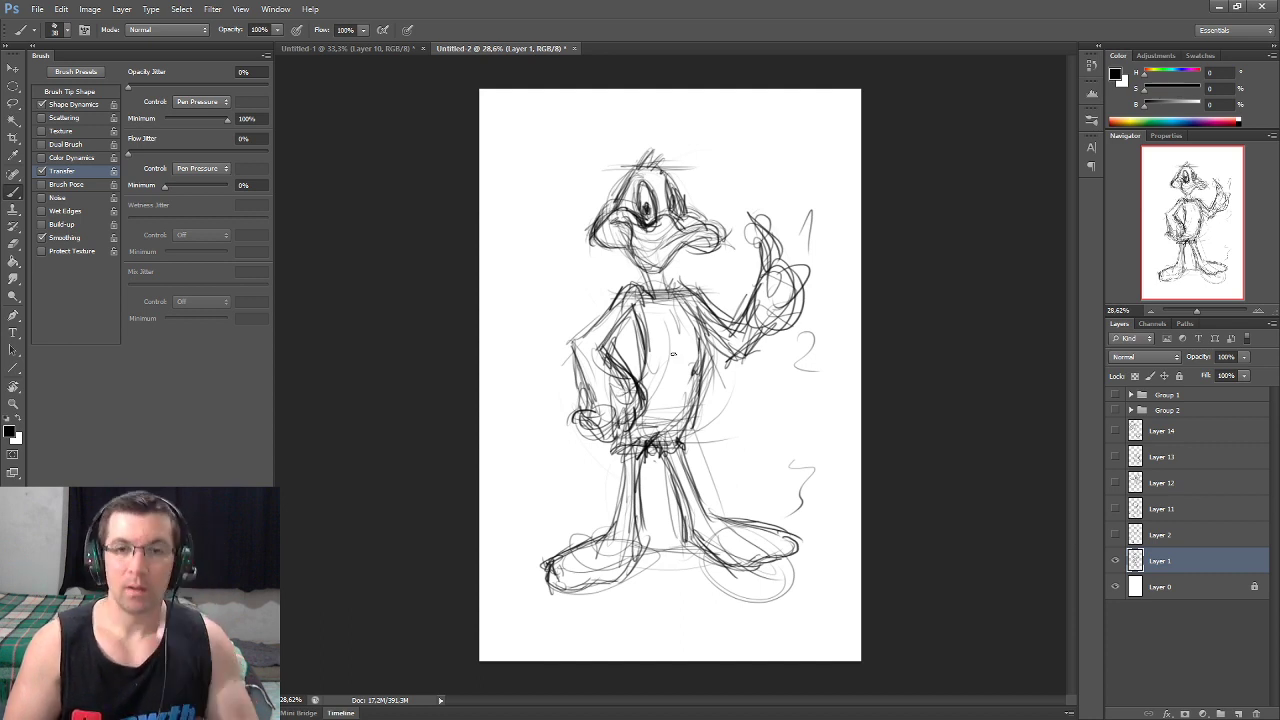
pyautogui.moveTo(1206, 377); pyautogui.dragTo(1151, 379)
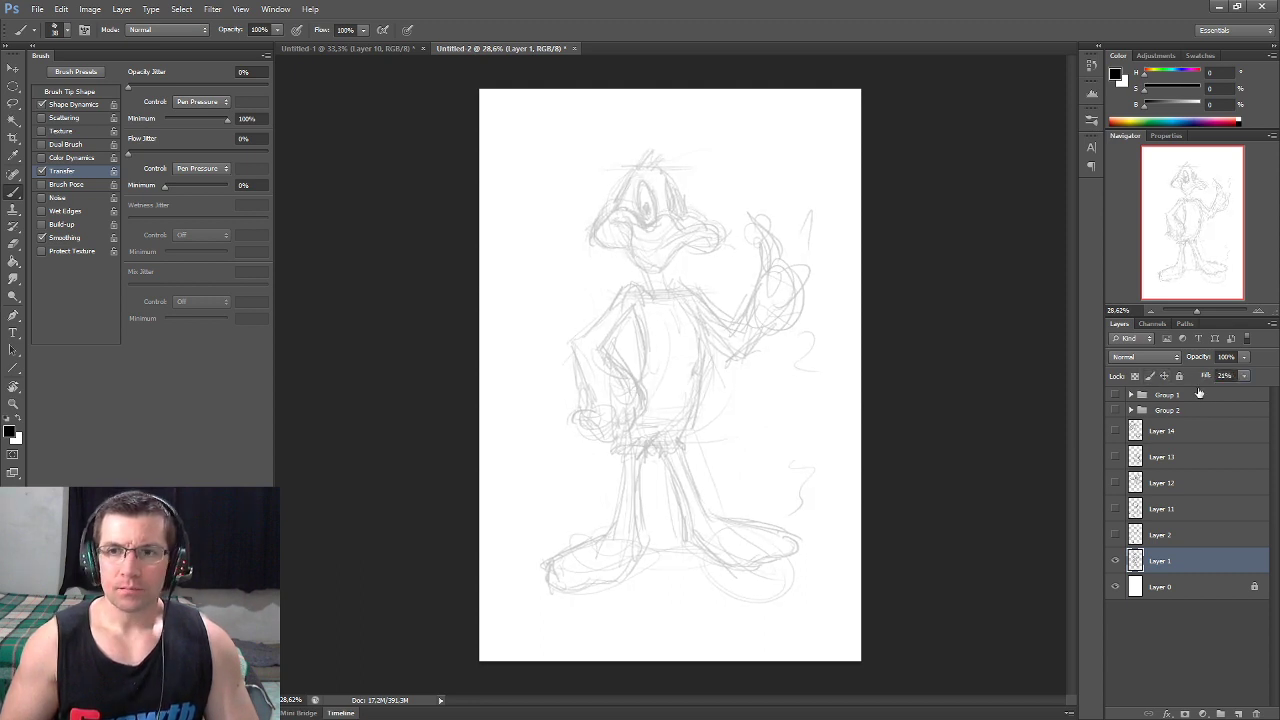
# - Lower Layer 1's fill to 12% and add new Layers 19–23 above the background
pyautogui.moveTo(1203, 376); pyautogui.dragTo(1196, 378)
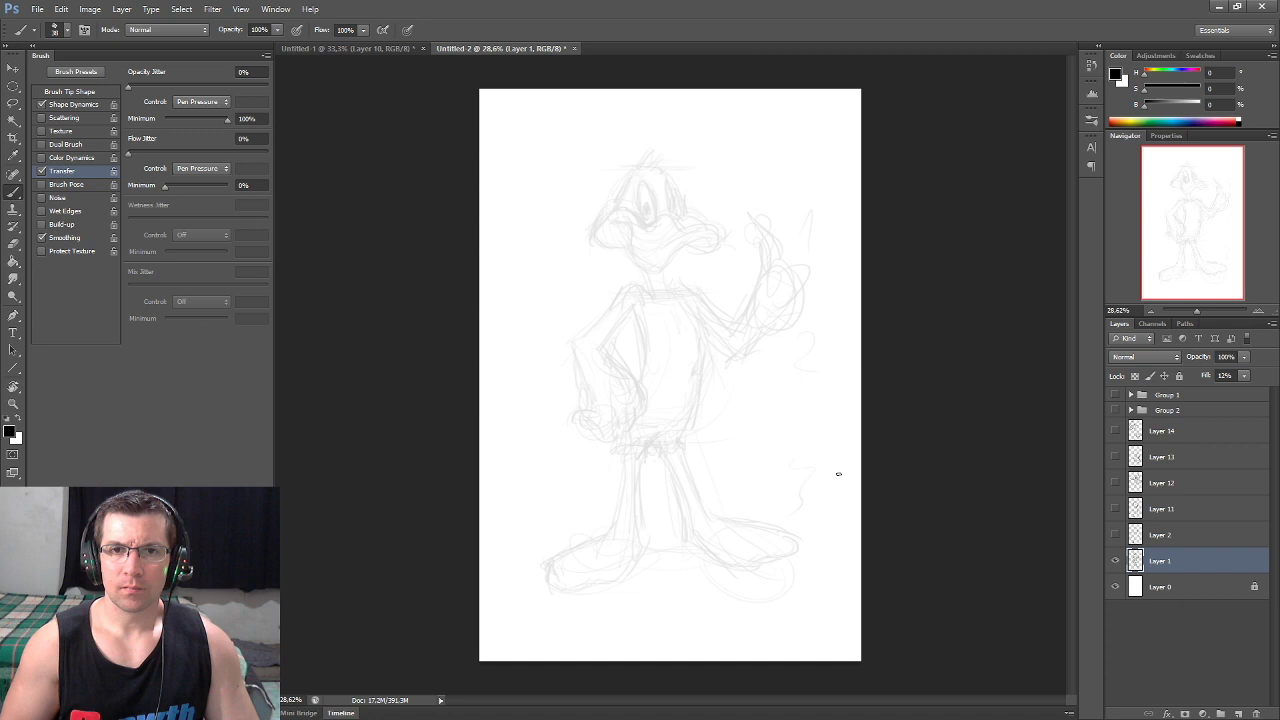
pyautogui.hotkey('alt', '[')
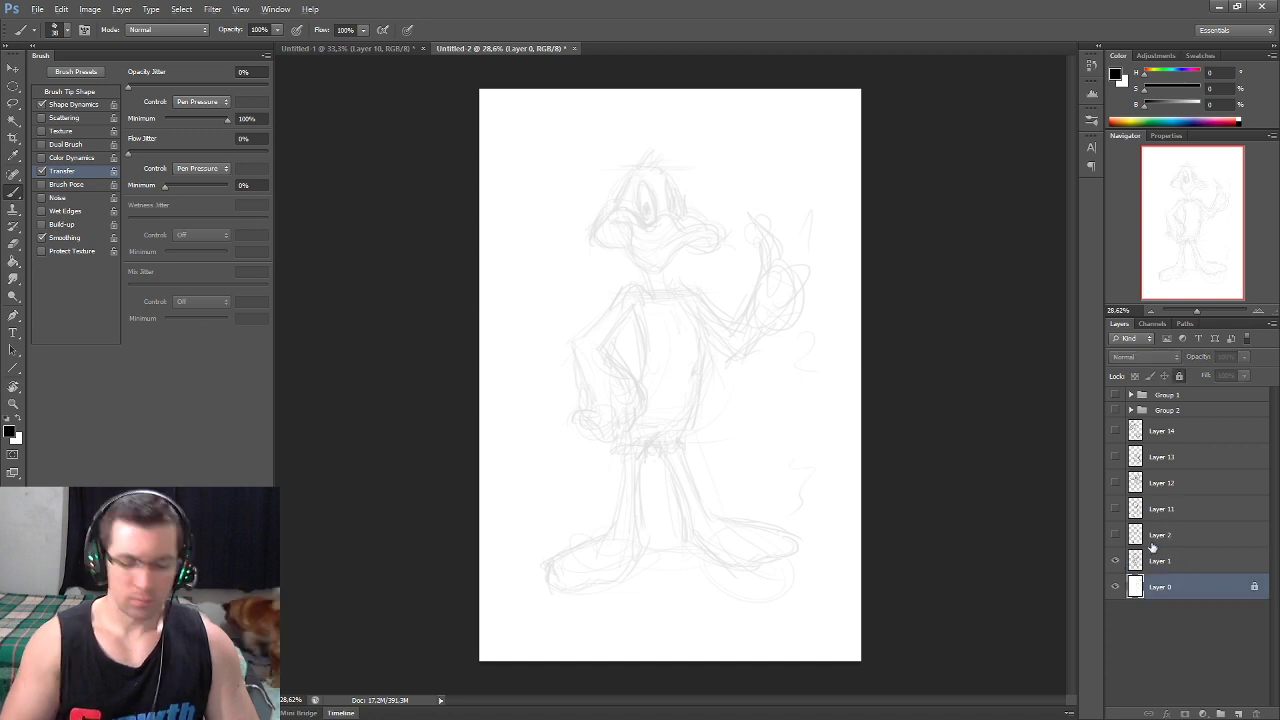
pyautogui.hotkey('ctrl', 'shift', 'alt', 'n')
pyautogui.hotkey('ctrl', 'shift', 'alt', 'n')
pyautogui.hotkey('ctrl', 'shift', 'alt', 'n')
pyautogui.hotkey('ctrl', 'shift', 'alt', 'n')
pyautogui.hotkey('ctrl', 'shift', 'alt', 'n')
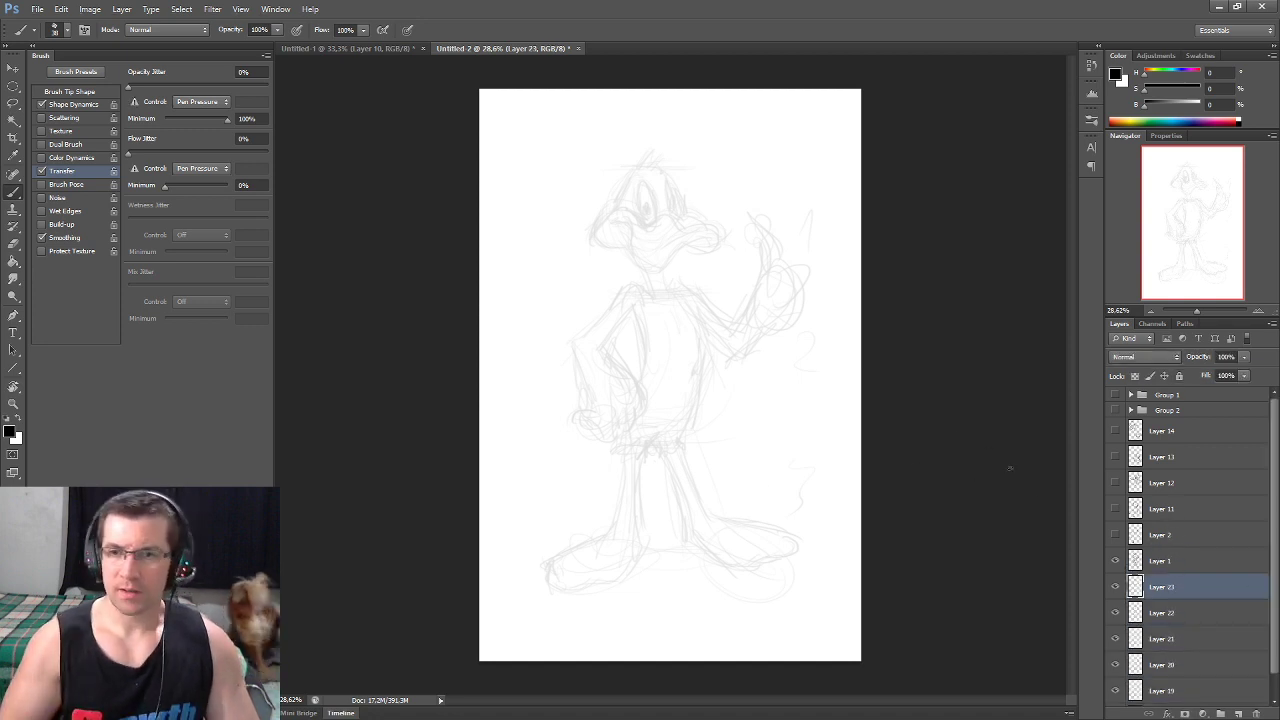
pyautogui.scroll(-1, 1193, 564)
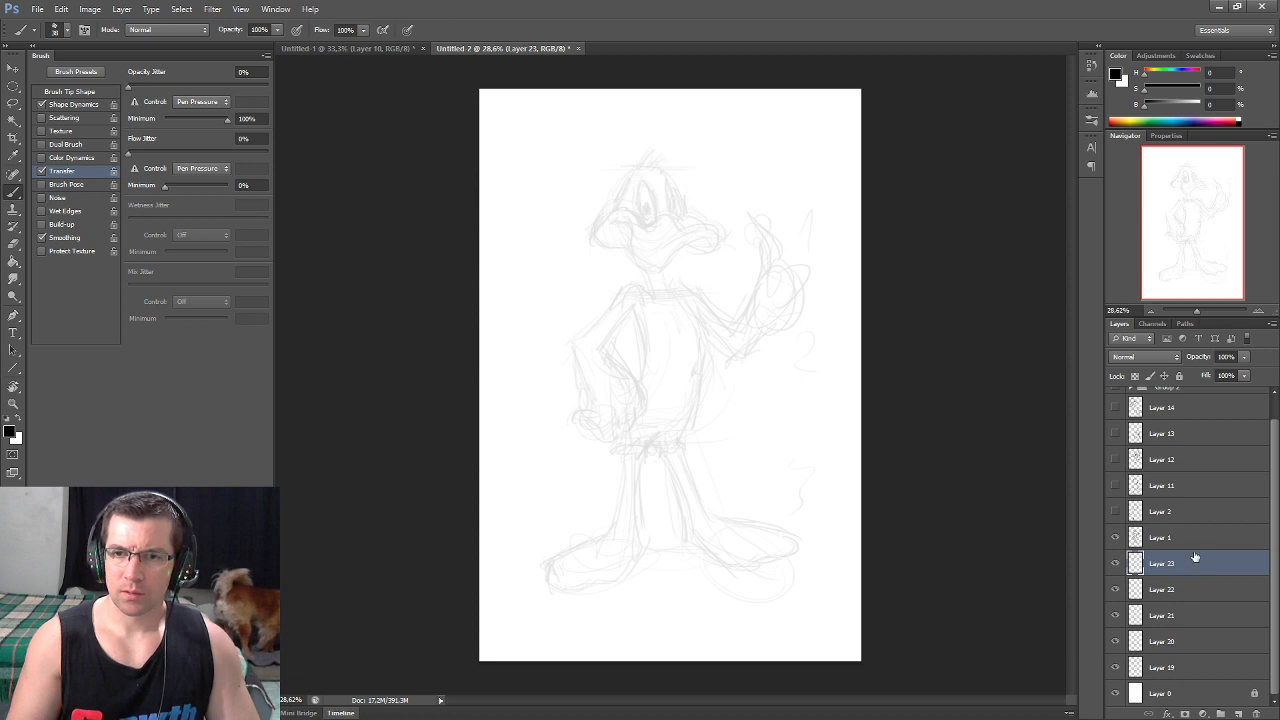
pyautogui.scroll(3, 672, 269)
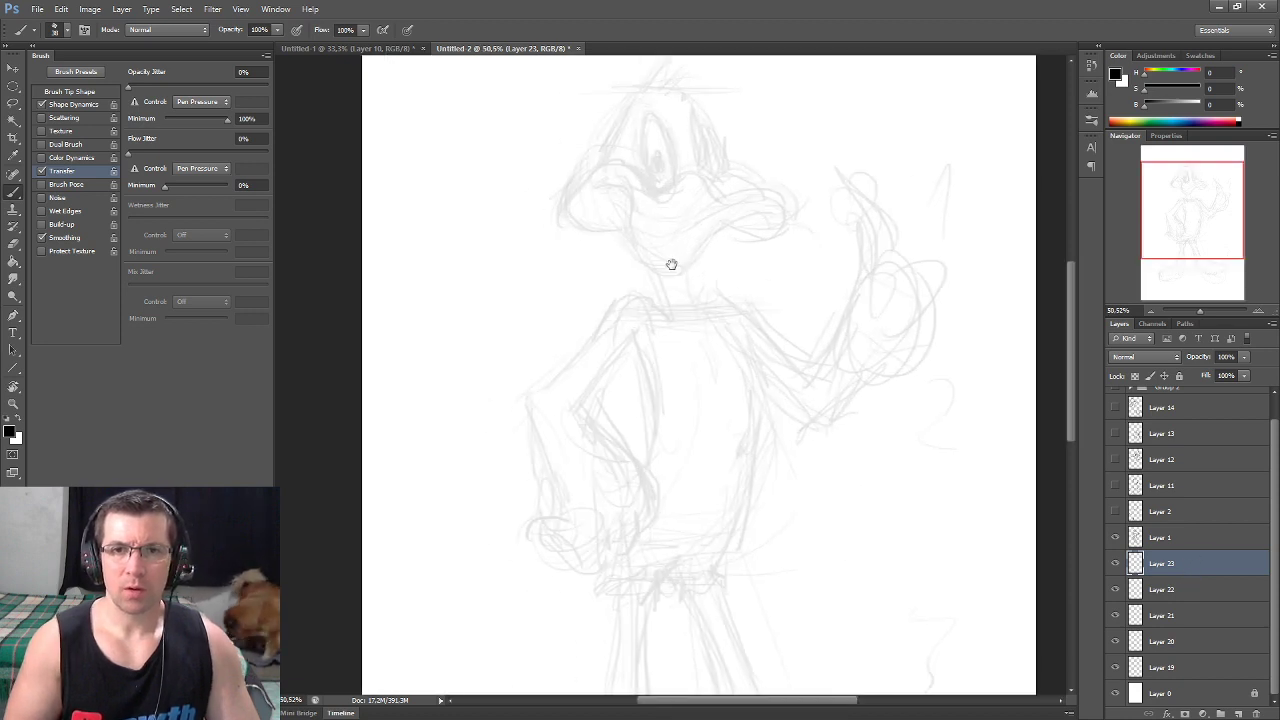
pyautogui.scroll(2, 665, 260)
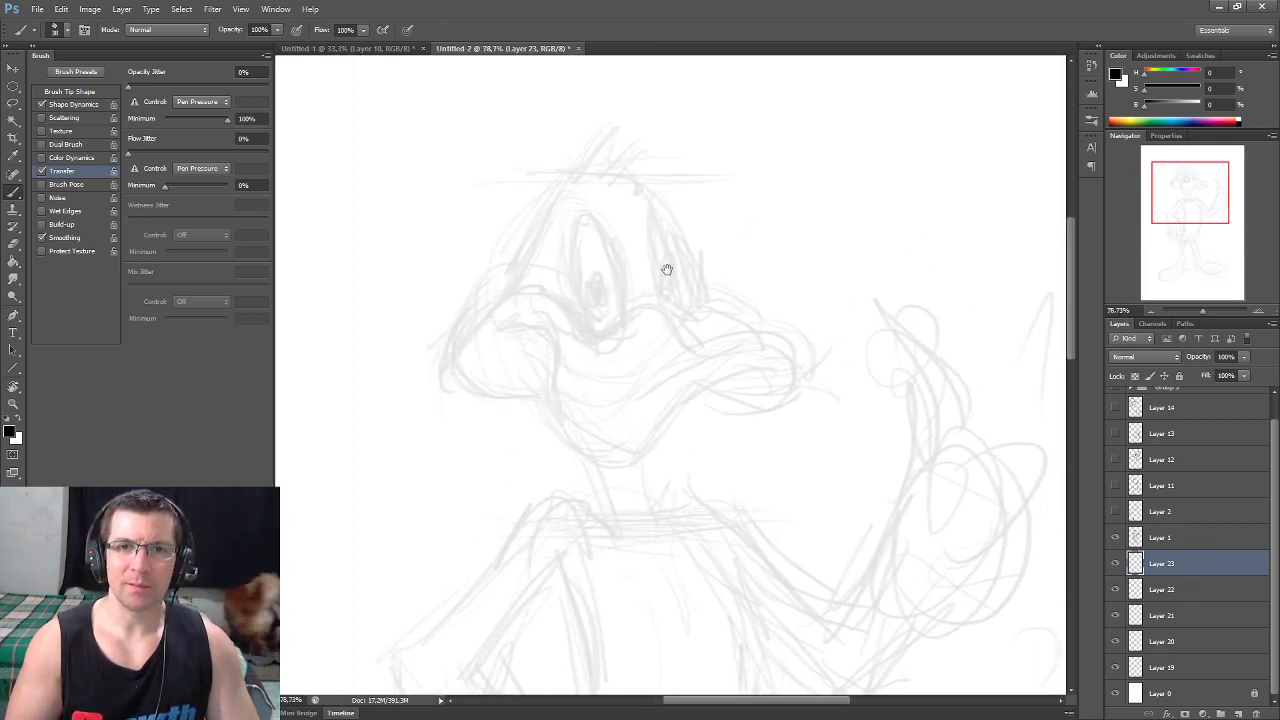
pyautogui.scroll(1, 630, 280)
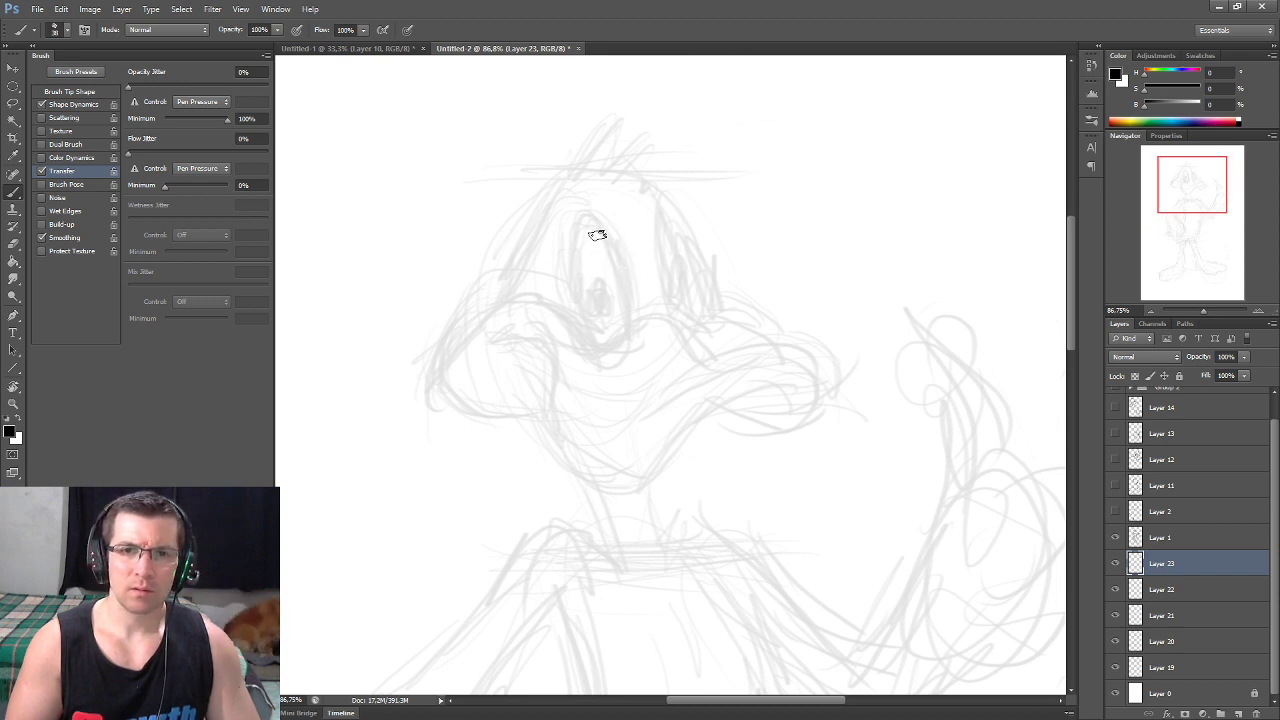
# - Ink the duck's bill outline, its lower edge and the two nostrils
pyautogui.moveTo(445, 368)
pyautogui.mouseDown()
pyautogui.moveTo(671, 320)
pyautogui.moveTo(771, 343)
pyautogui.moveTo(751, 337)
pyautogui.mouseUp()
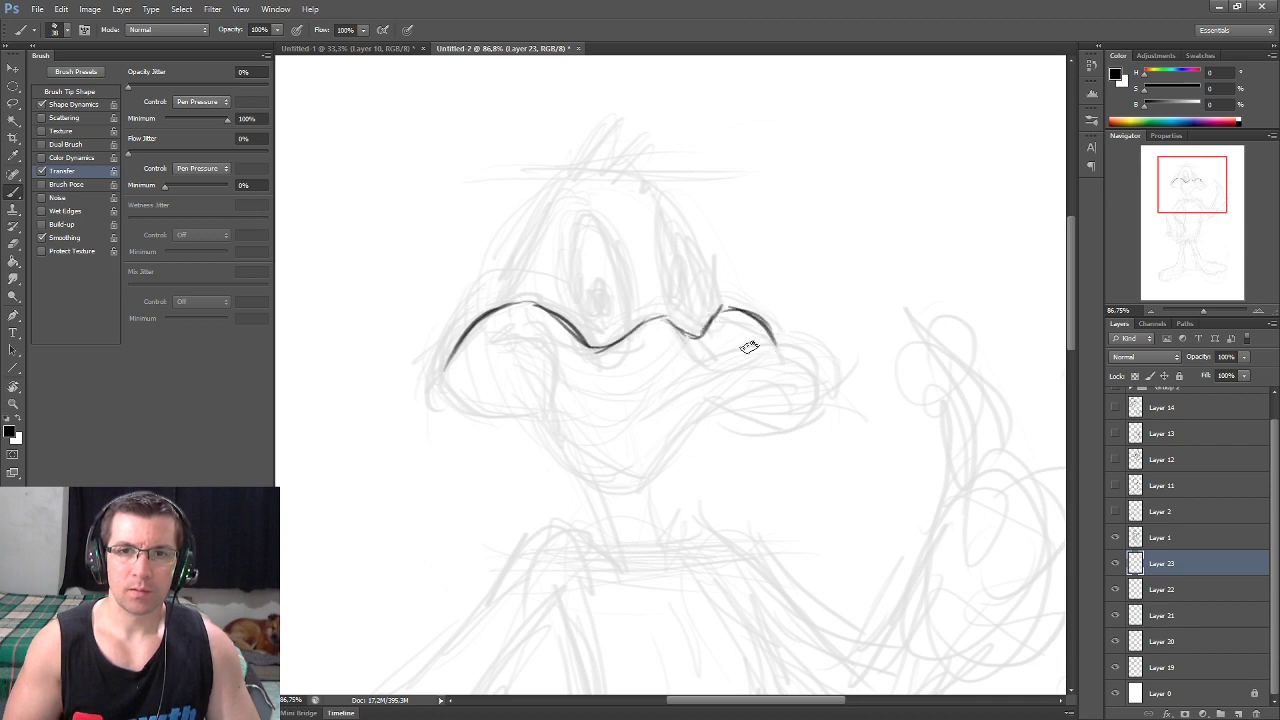
pyautogui.moveTo(642, 432)
pyautogui.mouseDown()
pyautogui.moveTo(722, 386)
pyautogui.moveTo(785, 377)
pyautogui.mouseUp()
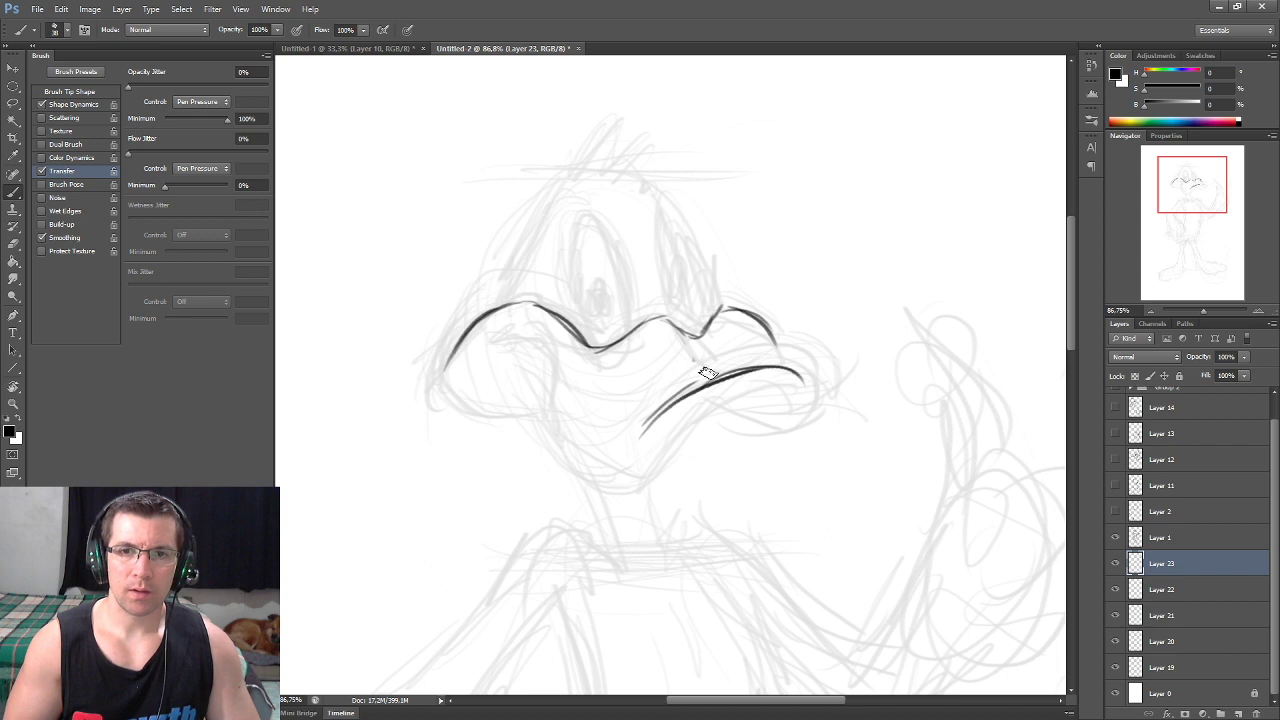
pyautogui.moveTo(650, 345); pyautogui.dragTo(679, 346)
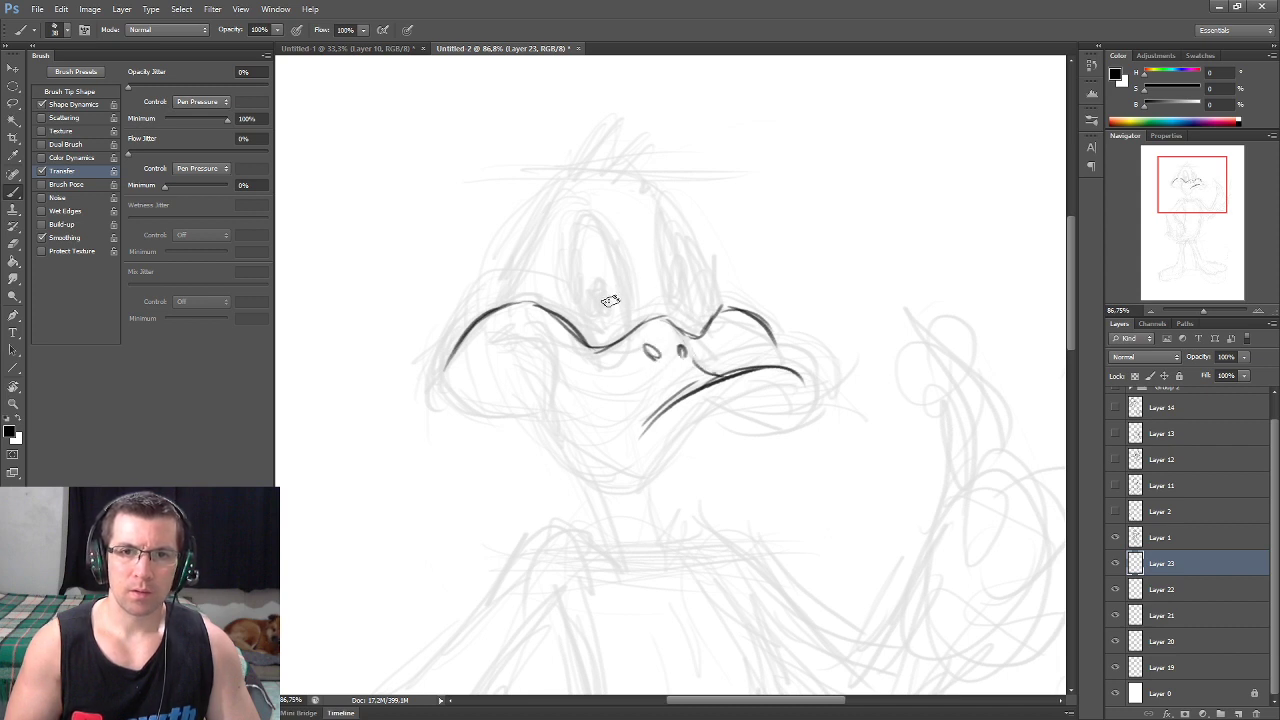
# - Outline both eyes and darken and enlarge the left pupil
pyautogui.moveTo(598, 318); pyautogui.dragTo(600, 348)
pyautogui.moveTo(576, 288)
pyautogui.mouseDown()
pyautogui.moveTo(576, 228)
pyautogui.moveTo(612, 262)
pyautogui.moveTo(628, 318)
pyautogui.mouseUp()
pyautogui.moveTo(578, 245)
pyautogui.mouseDown()
pyautogui.moveTo(628, 300)
pyautogui.moveTo(605, 296)
pyautogui.mouseUp()
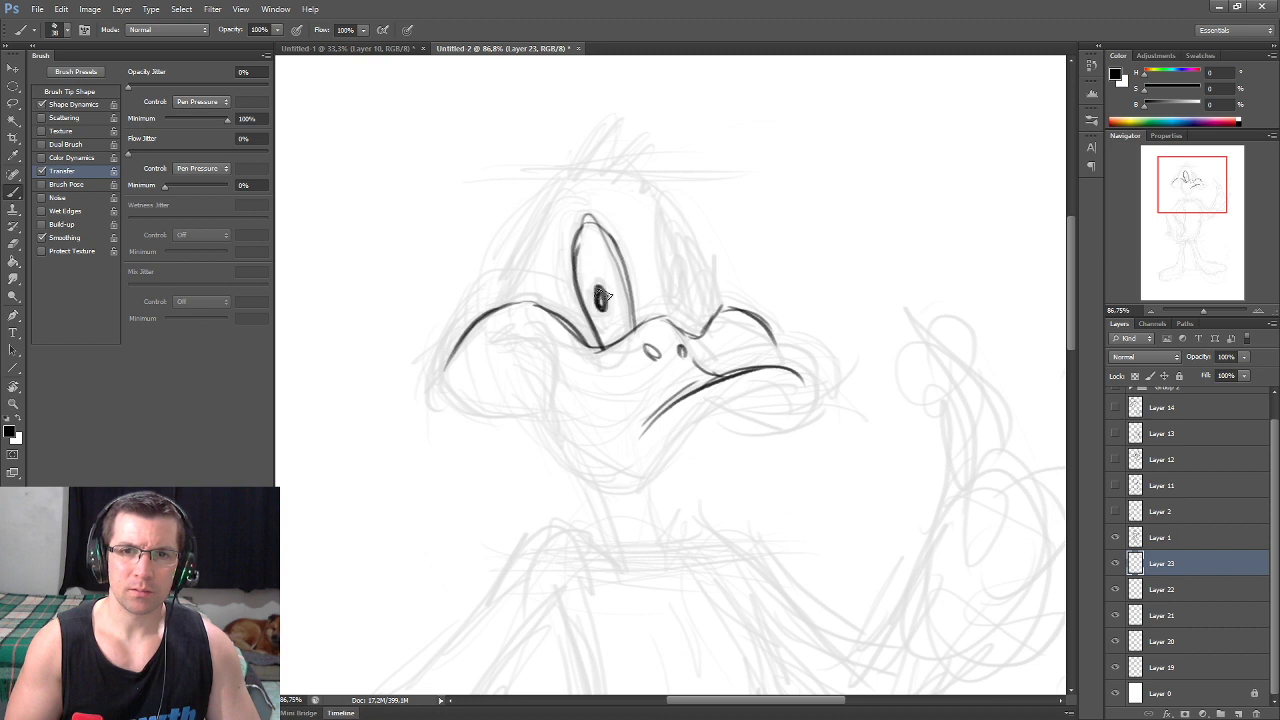
pyautogui.moveTo(675, 319)
pyautogui.mouseDown()
pyautogui.moveTo(660, 208)
pyautogui.moveTo(670, 300)
pyautogui.mouseUp()
pyautogui.moveTo(662, 208); pyautogui.dragTo(694, 330)
pyautogui.moveTo(660, 275); pyautogui.dragTo(678, 326)
pyautogui.moveTo(600, 290); pyautogui.dragTo(604, 310)
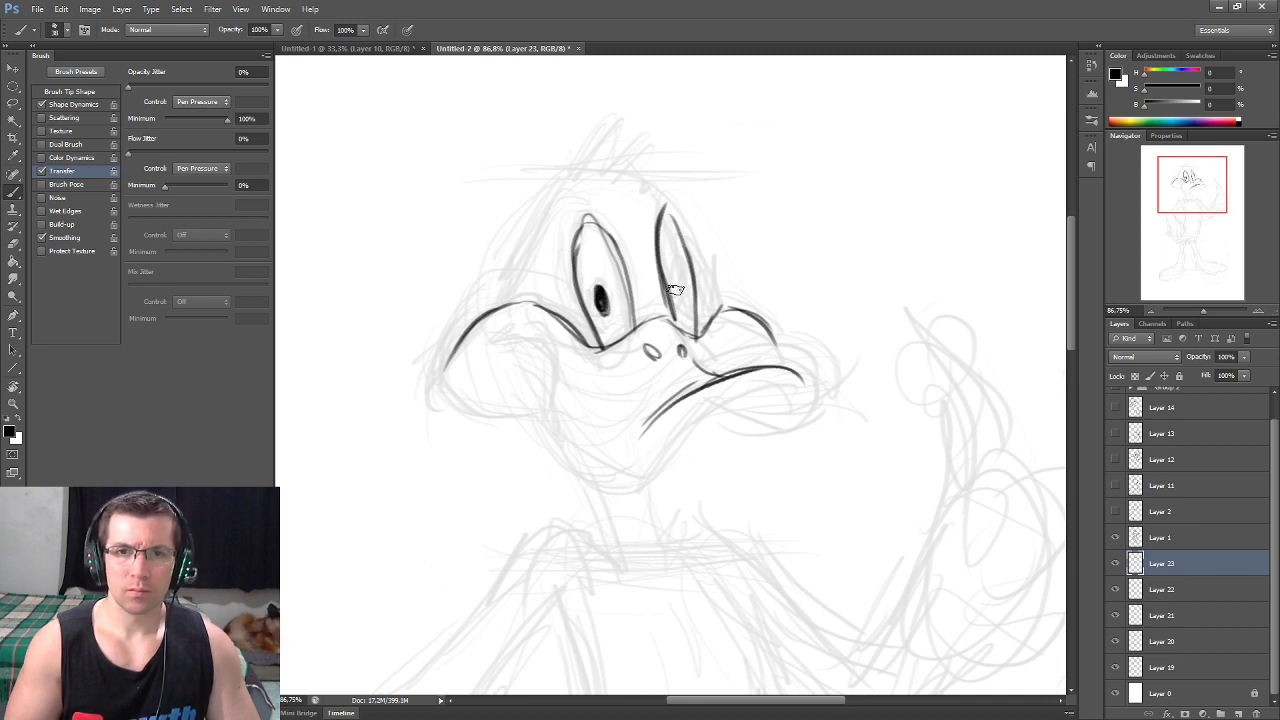
pyautogui.moveTo(602, 236)
pyautogui.mouseDown()
pyautogui.moveTo(578, 222)
pyautogui.moveTo(604, 240)
pyautogui.mouseUp()
# - Ink the head outline, cheeks, a line under the left eye and the bill tip
pyautogui.moveTo(516, 299)
pyautogui.mouseDown()
pyautogui.moveTo(545, 215)
pyautogui.moveTo(574, 180)
pyautogui.moveTo(663, 213)
pyautogui.moveTo(722, 318)
pyautogui.moveTo(736, 302)
pyautogui.moveTo(778, 362)
pyautogui.mouseUp()
pyautogui.moveTo(673, 387); pyautogui.dragTo(707, 325)
pyautogui.moveTo(535, 274)
pyautogui.mouseDown()
pyautogui.moveTo(580, 283)
pyautogui.moveTo(600, 400)
pyautogui.moveTo(678, 428)
pyautogui.moveTo(740, 360)
pyautogui.moveTo(840, 312)
pyautogui.moveTo(850, 338)
pyautogui.mouseUp()
pyautogui.moveTo(768, 358)
pyautogui.mouseDown()
pyautogui.moveTo(805, 370)
pyautogui.moveTo(846, 345)
pyautogui.mouseUp()
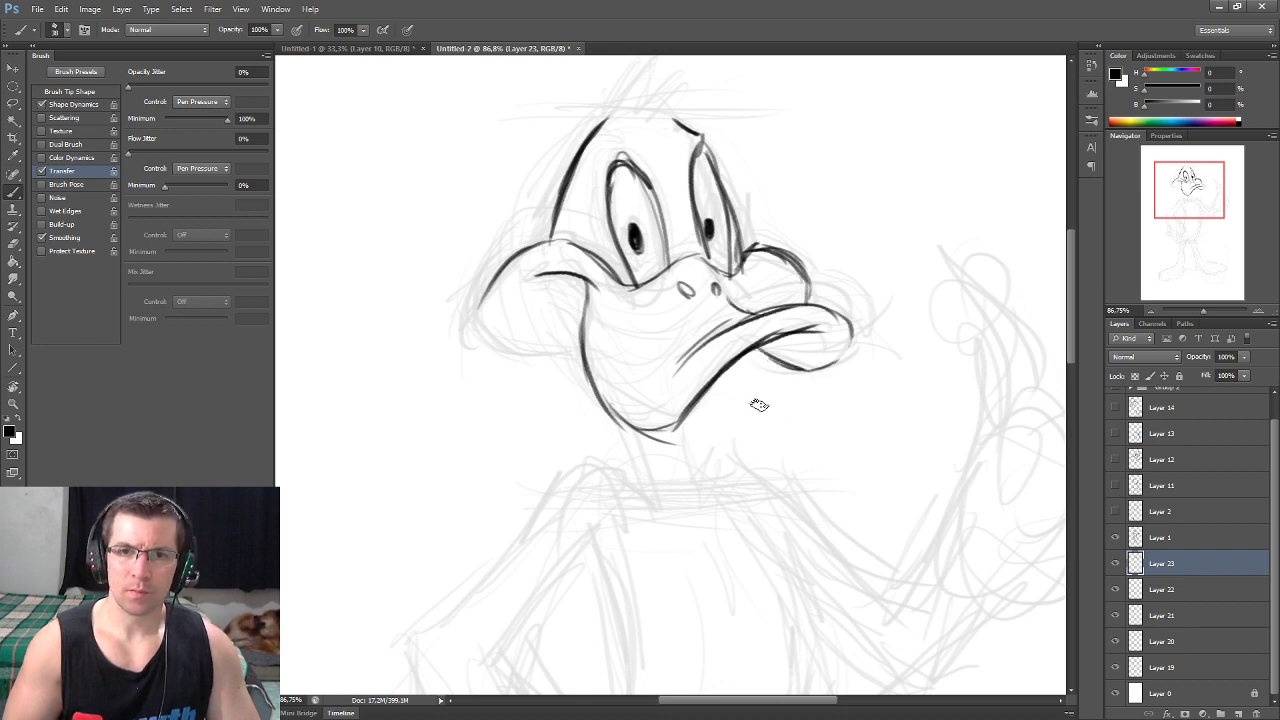
pyautogui.moveTo(481, 300)
pyautogui.mouseDown()
pyautogui.moveTo(535, 342)
pyautogui.moveTo(575, 350)
pyautogui.mouseUp()
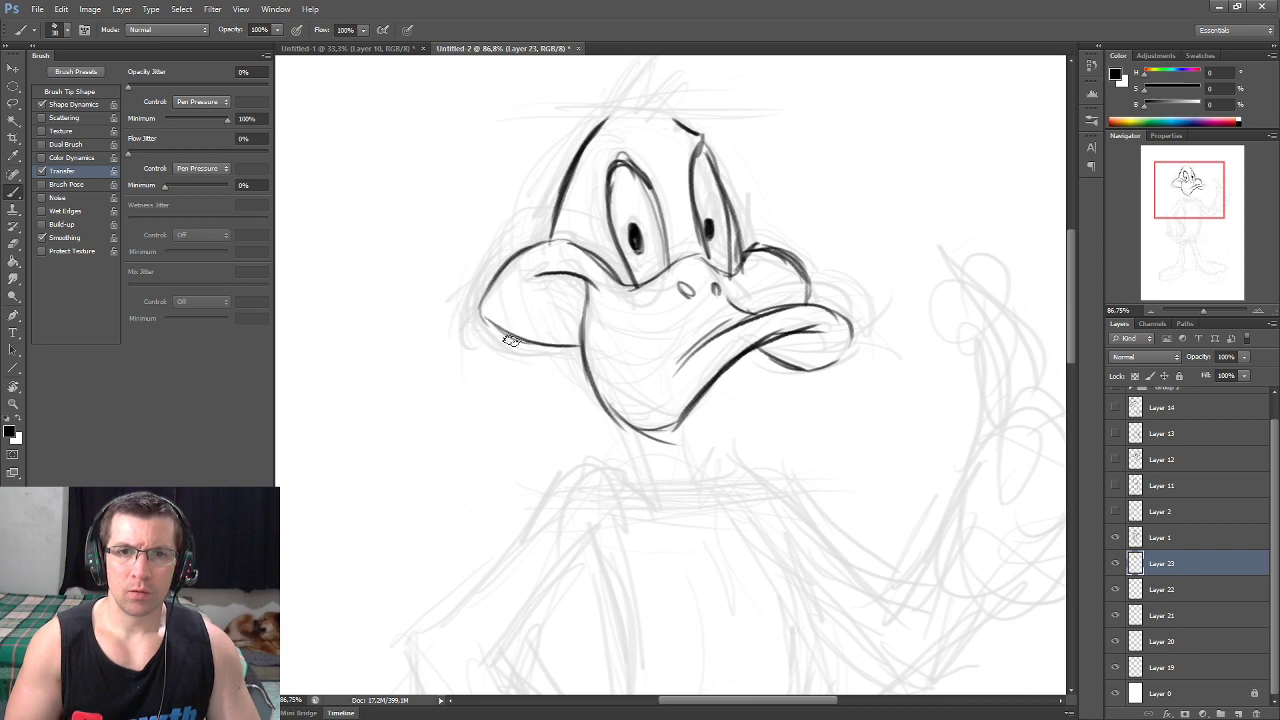
# - Ink the chin, neck, collar strokes and left shoulder line
pyautogui.moveTo(638, 445)
pyautogui.mouseDown()
pyautogui.moveTo(629, 300)
pyautogui.moveTo(637, 368)
pyautogui.mouseUp()
pyautogui.moveTo(582, 302)
pyautogui.mouseDown()
pyautogui.moveTo(628, 348)
pyautogui.moveTo(542, 320)
pyautogui.moveTo(450, 450)
pyautogui.mouseUp()
pyautogui.moveTo(502, 398); pyautogui.dragTo(395, 502)
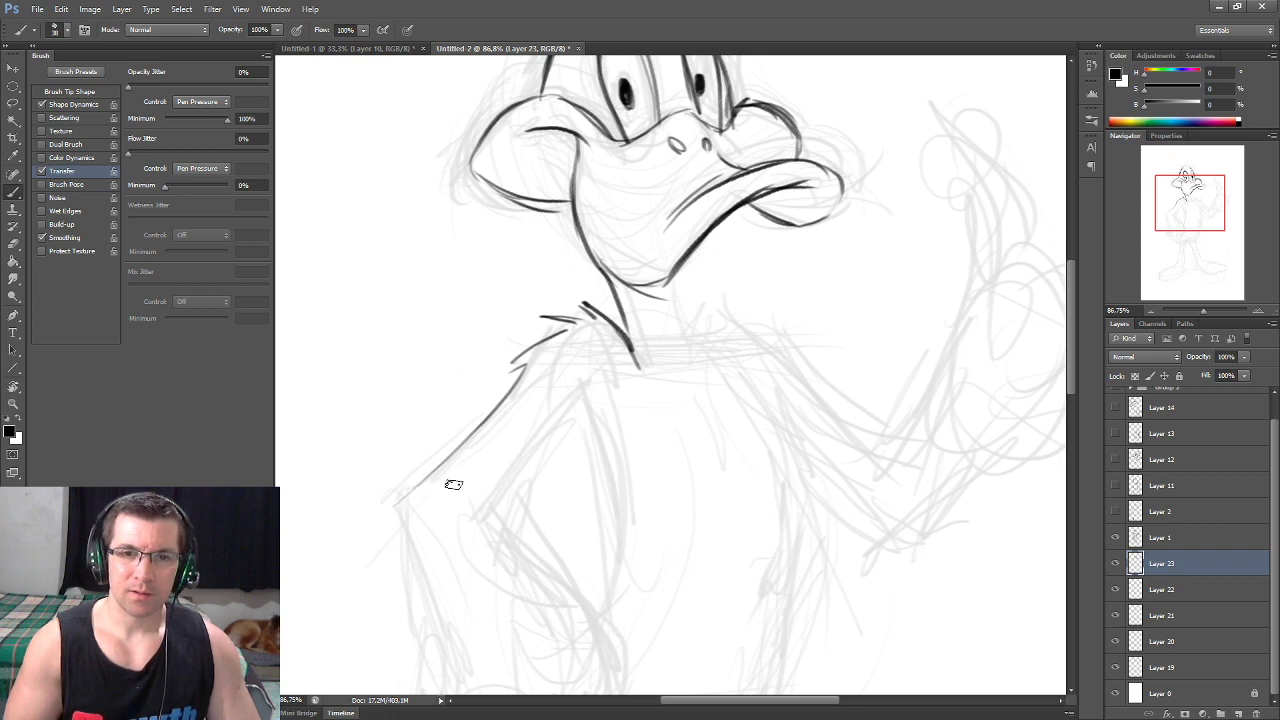
# - Ink the left side of the body and the bent arm on the hip
pyautogui.moveTo(410, 478)
pyautogui.mouseDown()
pyautogui.moveTo(400, 515)
pyautogui.moveTo(420, 598)
pyautogui.mouseUp()
pyautogui.moveTo(490, 500)
pyautogui.mouseDown()
pyautogui.moveTo(494, 457)
pyautogui.moveTo(465, 445)
pyautogui.moveTo(510, 500)
pyautogui.mouseUp()
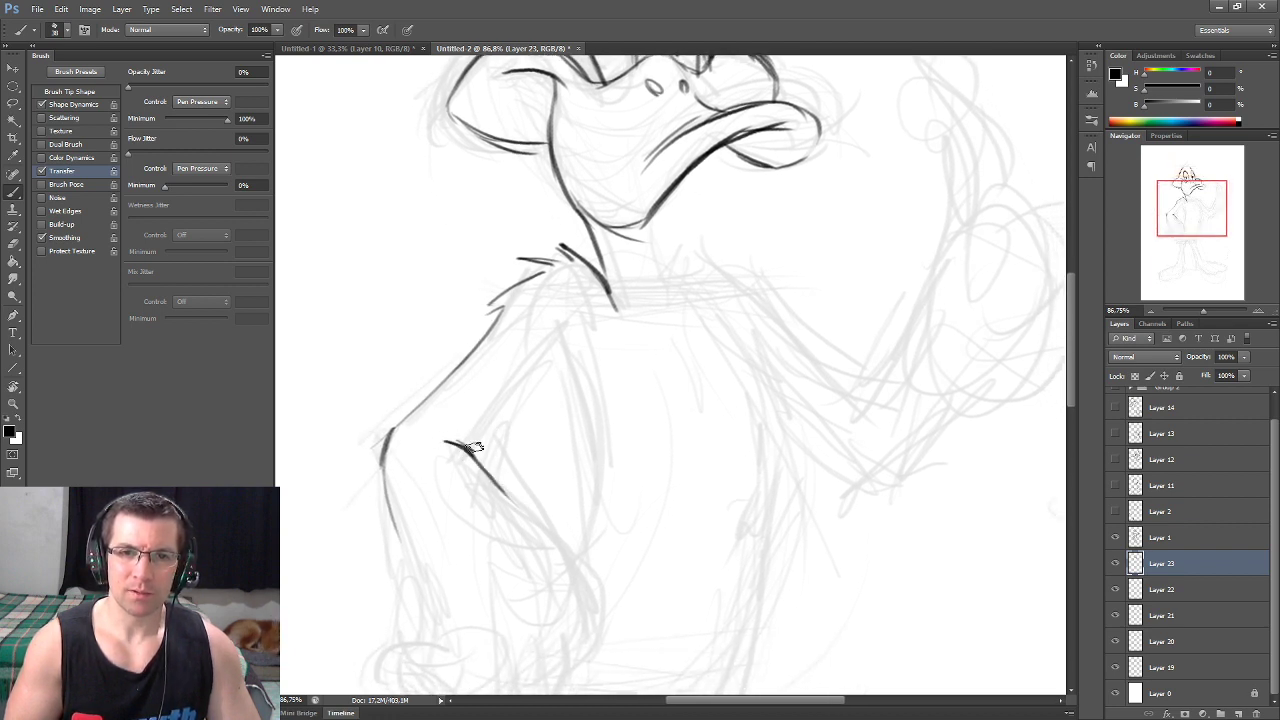
pyautogui.moveTo(470, 432)
pyautogui.mouseDown()
pyautogui.moveTo(595, 343)
pyautogui.moveTo(580, 443)
pyautogui.moveTo(590, 540)
pyautogui.mouseUp()
# - Ink the neck and collar lines and the right side of the torso
pyautogui.moveTo(670, 351); pyautogui.dragTo(627, 429)
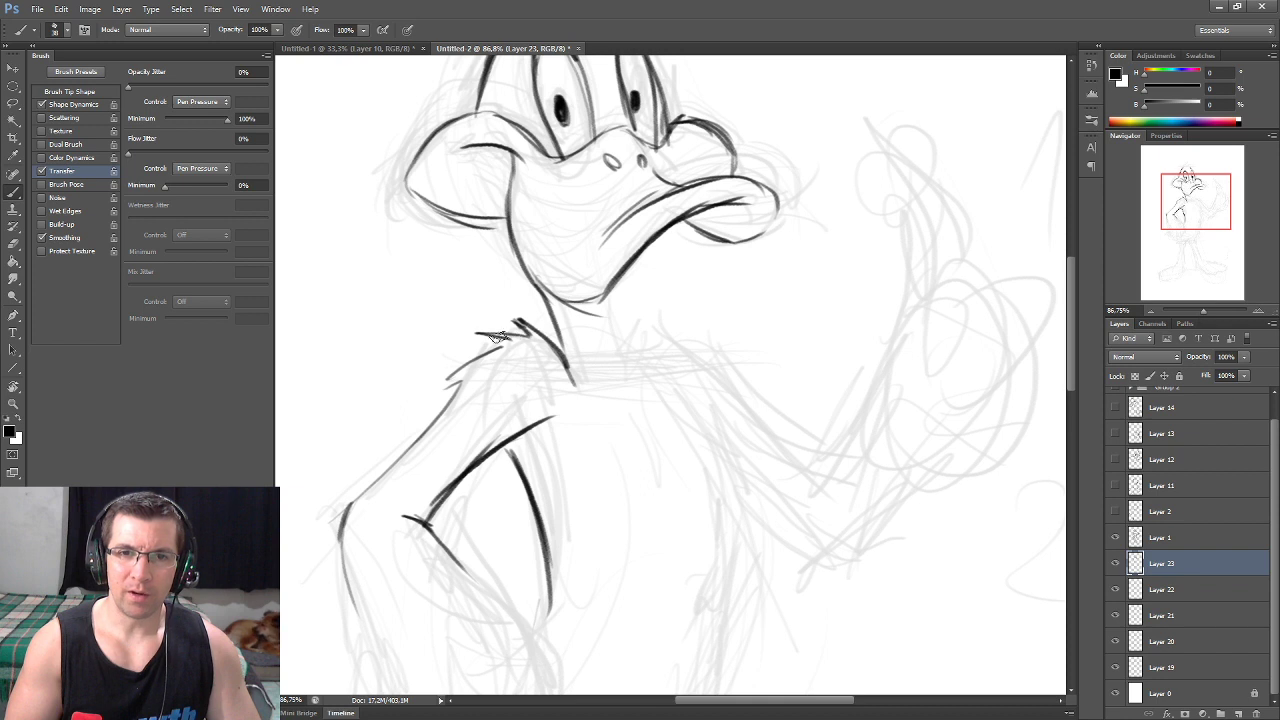
pyautogui.moveTo(598, 306); pyautogui.dragTo(620, 366)
pyautogui.moveTo(560, 331)
pyautogui.mouseDown()
pyautogui.moveTo(600, 328)
pyautogui.moveTo(620, 362)
pyautogui.moveTo(641, 316)
pyautogui.moveTo(674, 320)
pyautogui.moveTo(795, 468)
pyautogui.mouseUp()
pyautogui.scroll(-3, 753, 426)
pyautogui.moveTo(665, 297)
pyautogui.mouseDown()
pyautogui.moveTo(735, 436)
pyautogui.moveTo(700, 582)
pyautogui.moveTo(716, 375)
pyautogui.moveTo(734, 446)
pyautogui.moveTo(703, 517)
pyautogui.moveTo(697, 583)
pyautogui.moveTo(618, 598)
pyautogui.mouseUp()
# - Draw the ragged feather strokes at the bottom of the body
pyautogui.moveTo(642, 535)
pyautogui.mouseDown()
pyautogui.moveTo(586, 583)
pyautogui.moveTo(614, 600)
pyautogui.mouseUp()
pyautogui.moveTo(618, 555)
pyautogui.mouseDown()
pyautogui.moveTo(556, 598)
pyautogui.moveTo(488, 578)
pyautogui.mouseUp()
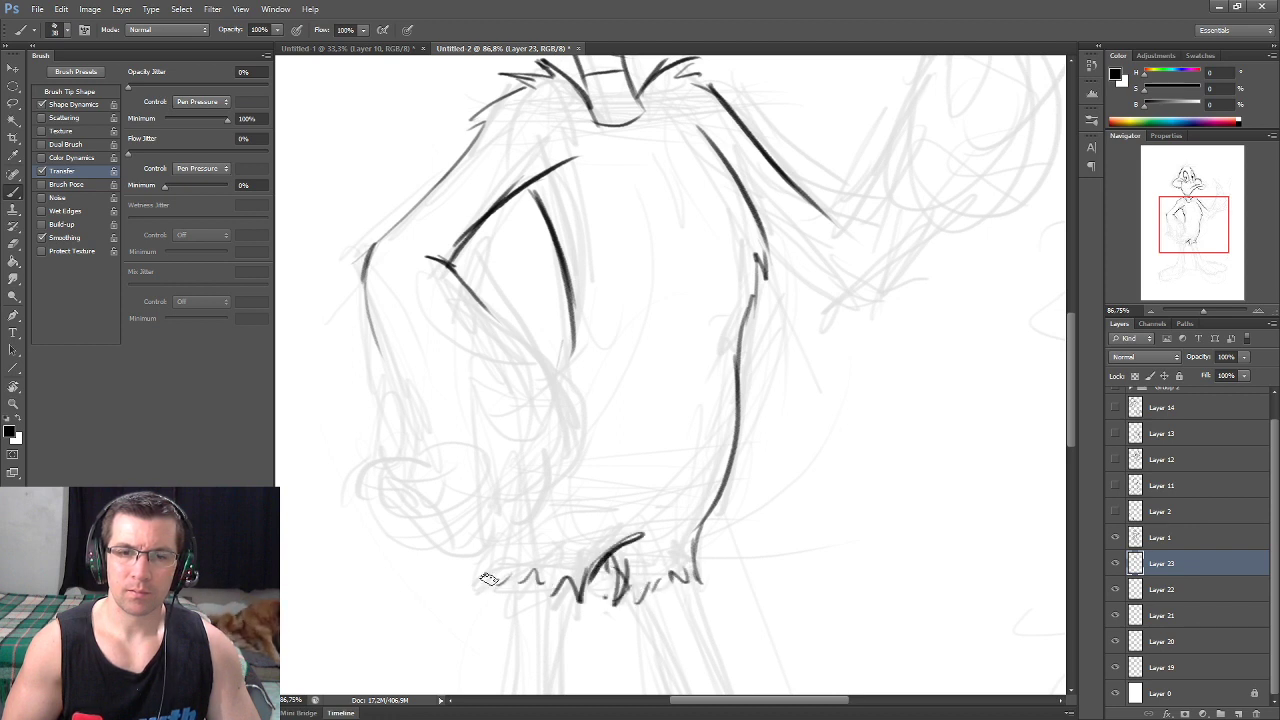
pyautogui.moveTo(541, 469); pyautogui.dragTo(591, 471)
# - Extend the arm line into a hook and ink the hand resting on the hip
pyautogui.moveTo(510, 282); pyautogui.dragTo(612, 478)
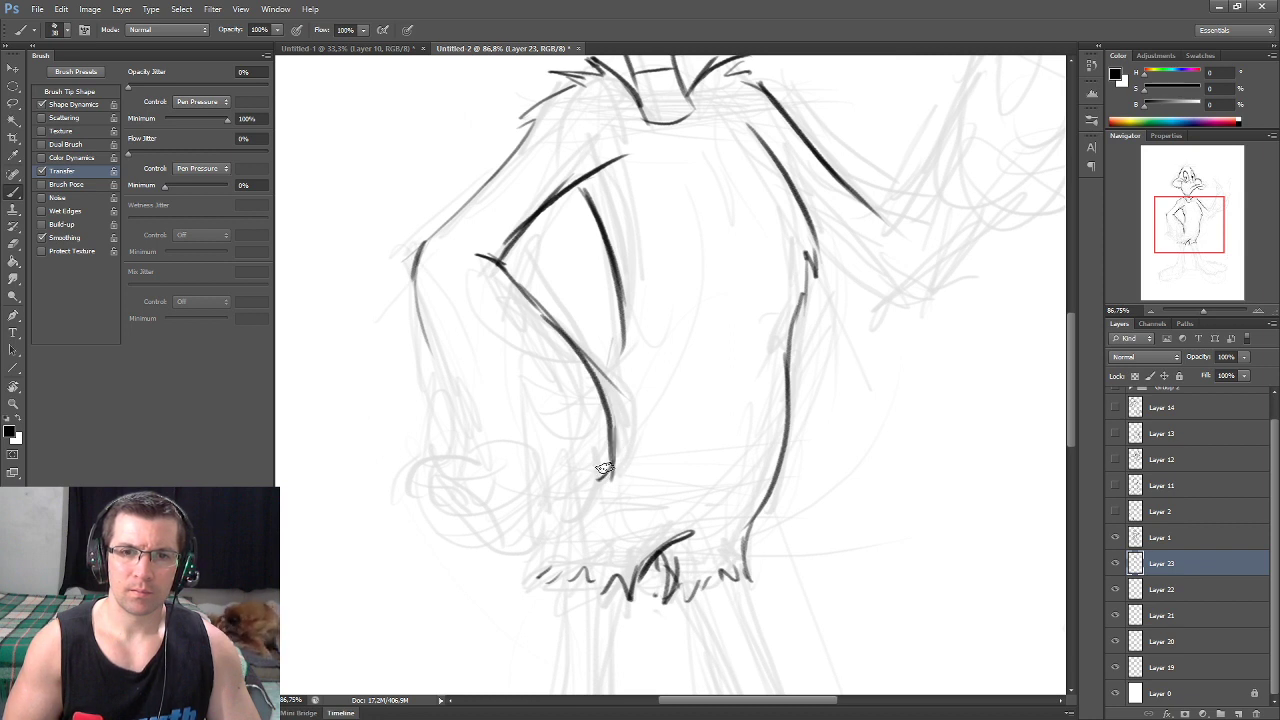
pyautogui.moveTo(612, 425)
pyautogui.mouseDown()
pyautogui.moveTo(596, 478)
pyautogui.moveTo(518, 526)
pyautogui.mouseUp()
pyautogui.moveTo(440, 476); pyautogui.dragTo(505, 528)
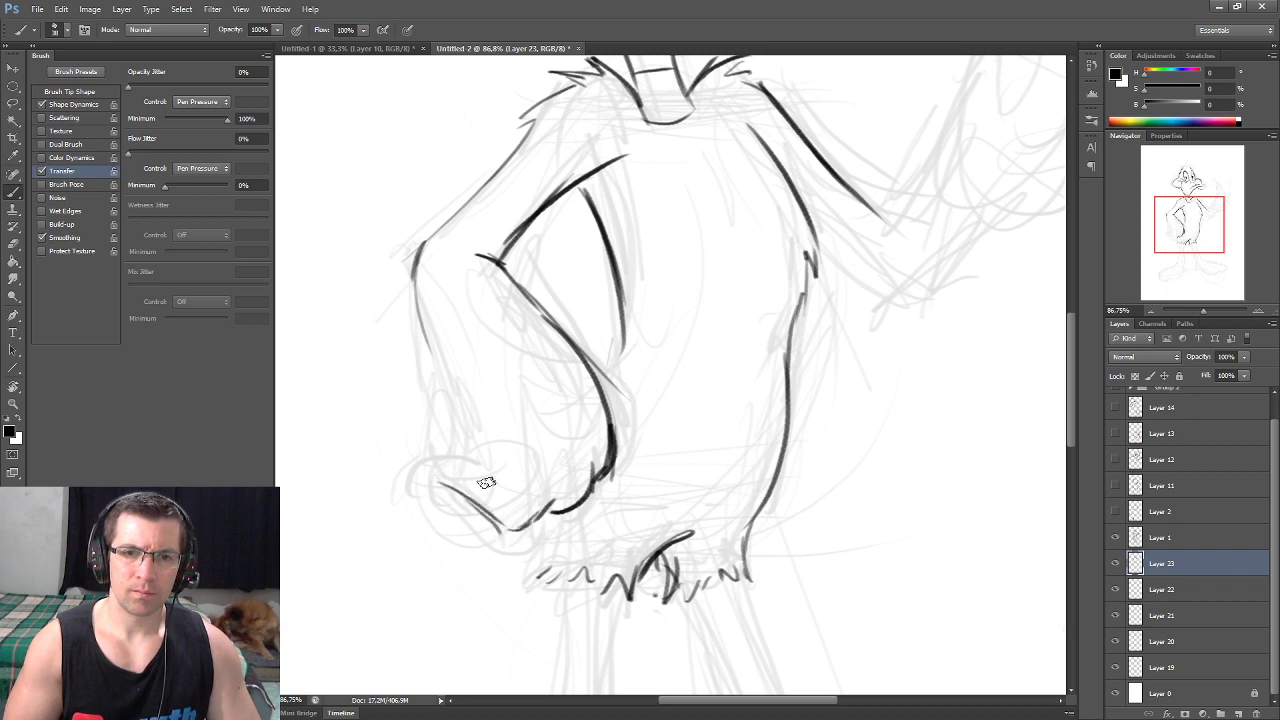
pyautogui.moveTo(440, 478); pyautogui.dragTo(490, 477)
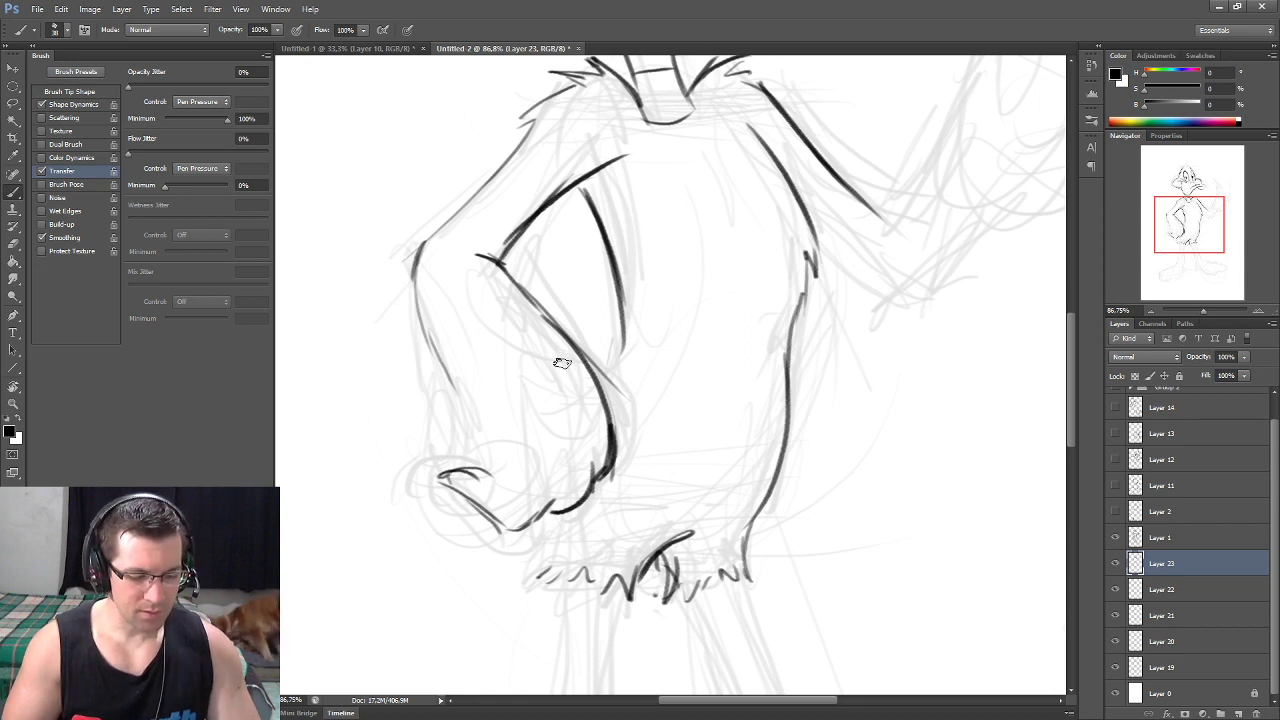
pyautogui.moveTo(670, 370); pyautogui.dragTo(676, 365)
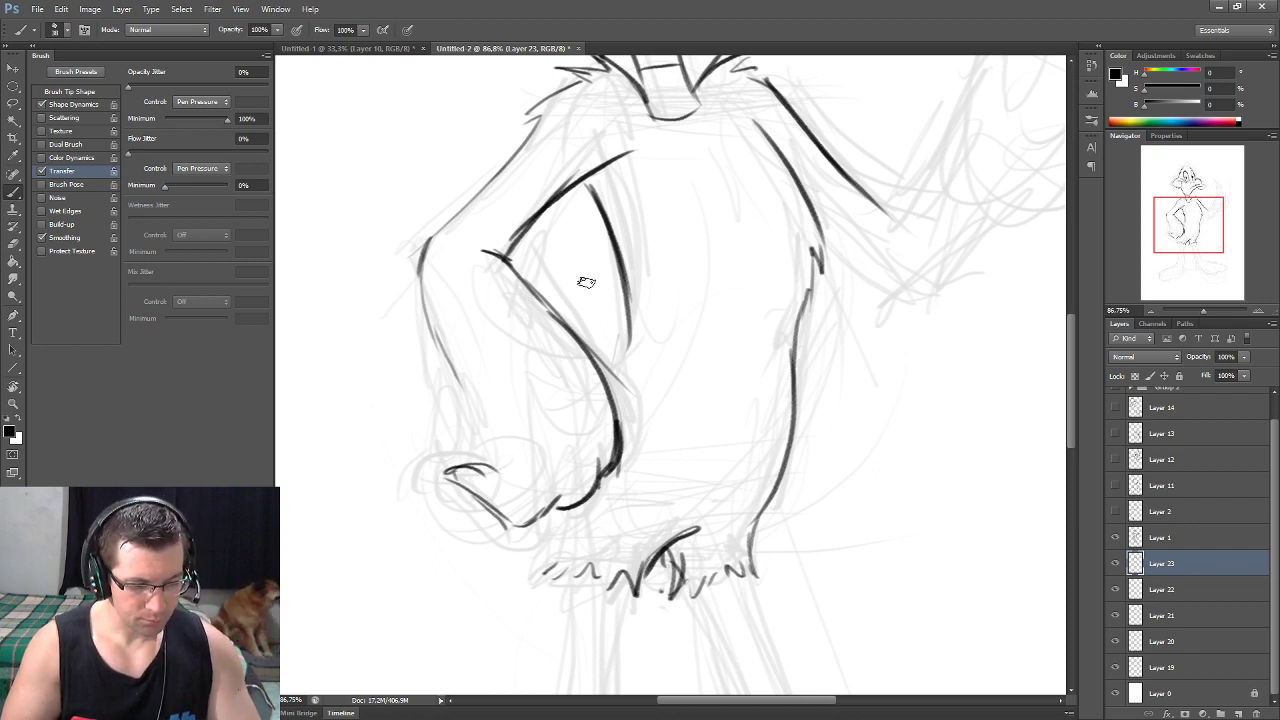
# - Erase the dark lower arm stroke with the Eraser
pyautogui.press('e')
pyautogui.moveTo(548, 480)
pyautogui.mouseDown()
pyautogui.moveTo(500, 357)
pyautogui.moveTo(500, 257)
pyautogui.moveTo(515, 290)
pyautogui.mouseUp()
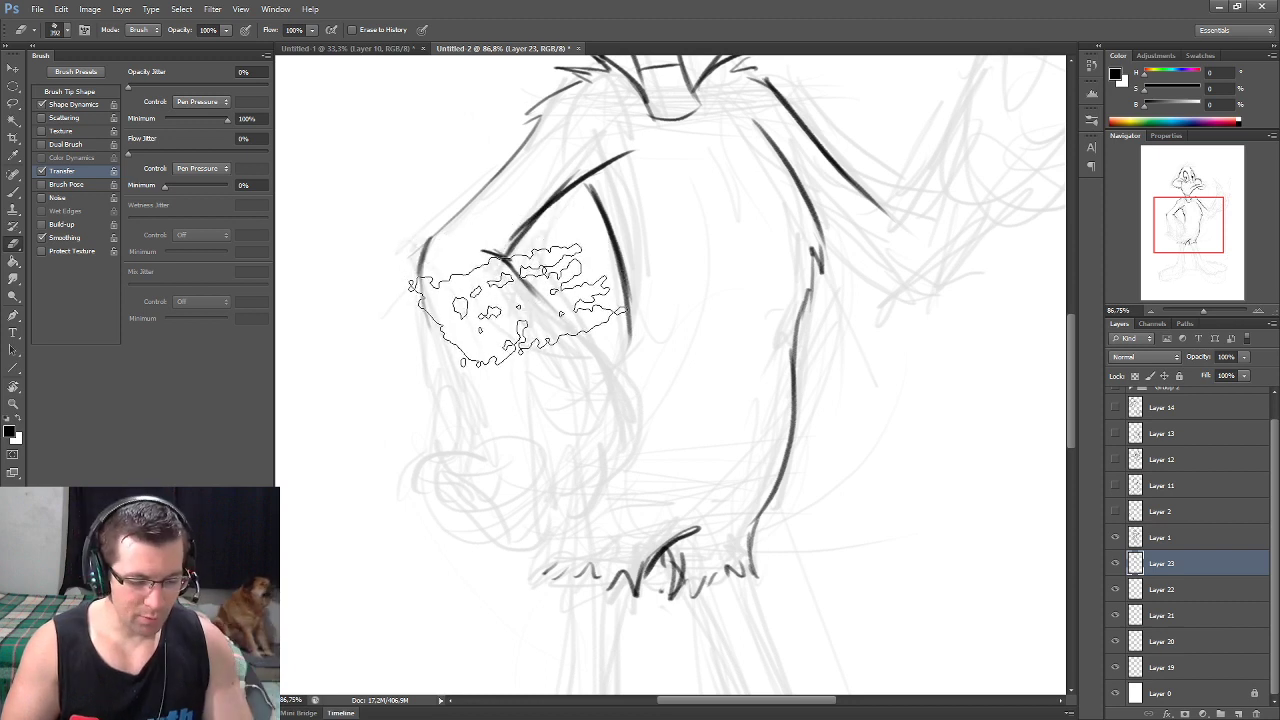
pyautogui.press('b')
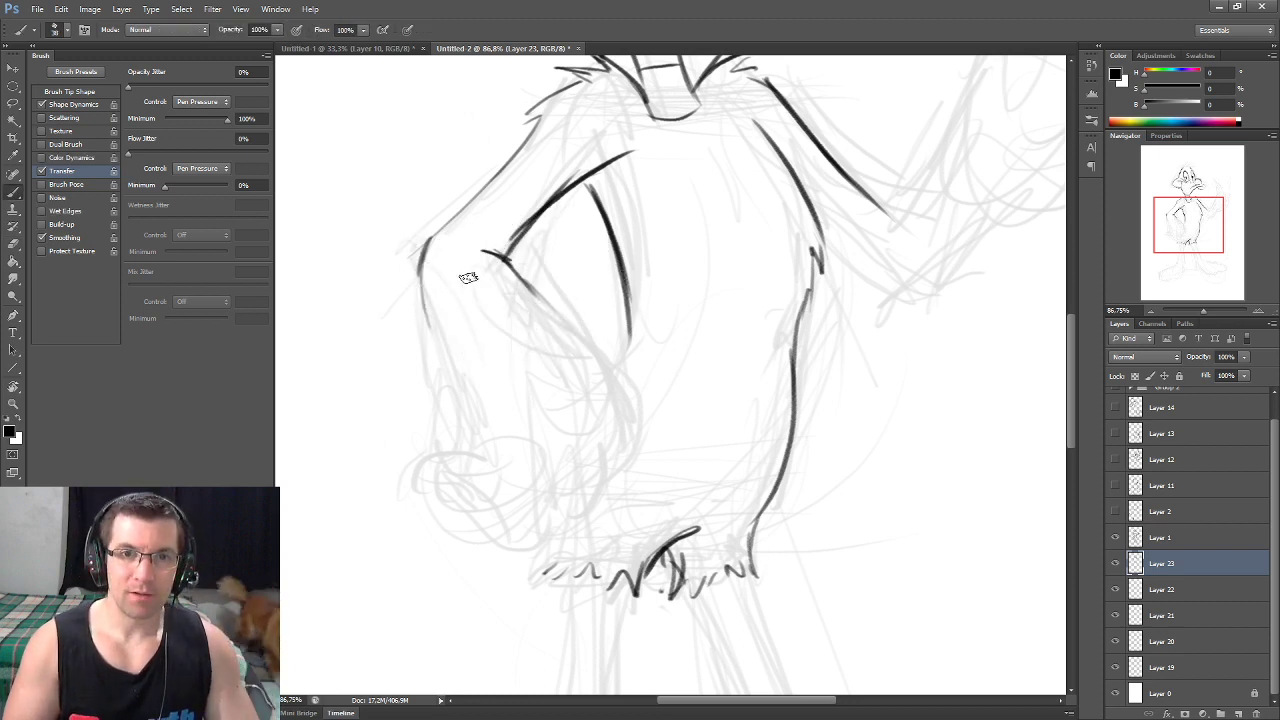
# - Ink the raised right arm and extend its lower lines
pyautogui.moveTo(634, 257); pyautogui.dragTo(608, 329)
pyautogui.moveTo(818, 268); pyautogui.dragTo(814, 272)
pyautogui.moveTo(695, 337)
pyautogui.mouseDown()
pyautogui.moveTo(785, 280)
pyautogui.moveTo(765, 380)
pyautogui.moveTo(733, 425)
pyautogui.mouseUp()
pyautogui.moveTo(632, 355)
pyautogui.mouseDown()
pyautogui.moveTo(724, 414)
pyautogui.moveTo(742, 403)
pyautogui.mouseUp()
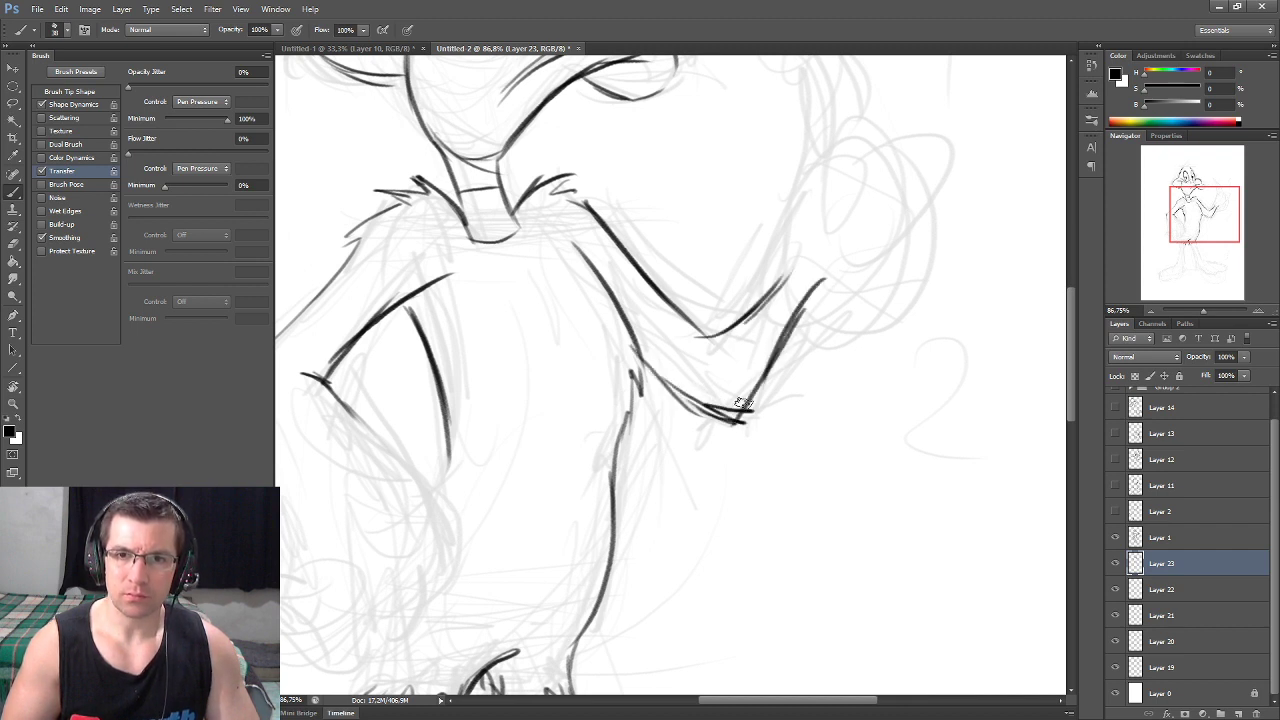
# - Ink the left arm's elbow, forearm lines and inner arm line
pyautogui.moveTo(285, 415); pyautogui.dragTo(438, 331)
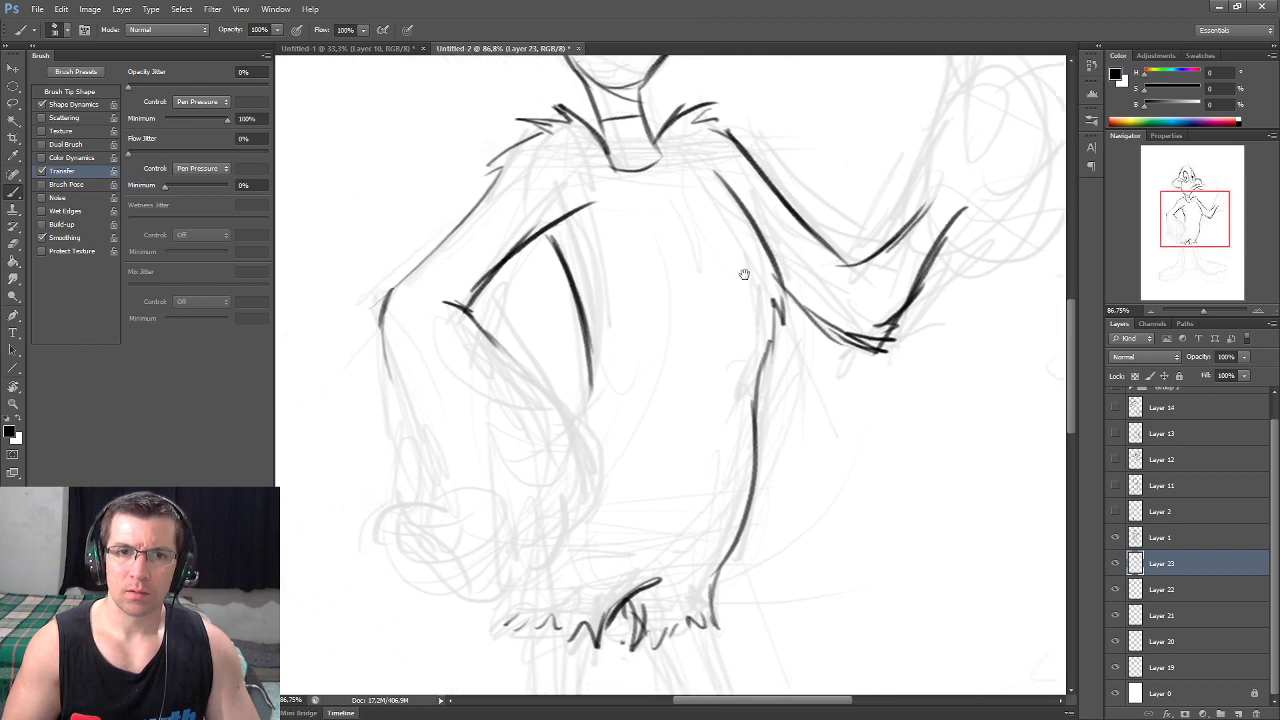
pyautogui.moveTo(412, 290)
pyautogui.mouseDown()
pyautogui.moveTo(395, 318)
pyautogui.moveTo(548, 428)
pyautogui.mouseUp()
pyautogui.moveTo(495, 292); pyautogui.dragTo(568, 388)
pyautogui.moveTo(402, 292)
pyautogui.mouseDown()
pyautogui.moveTo(548, 400)
pyautogui.moveTo(606, 360)
pyautogui.mouseUp()
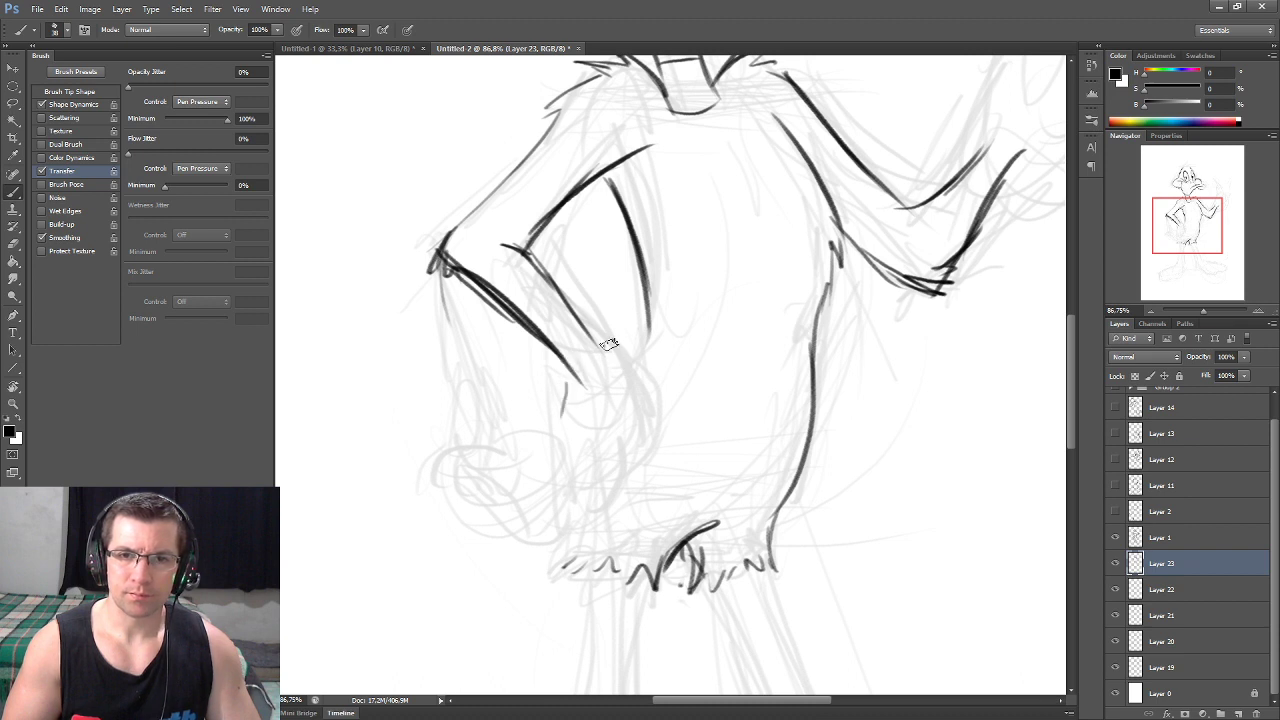
pyautogui.moveTo(605, 352); pyautogui.dragTo(633, 412)
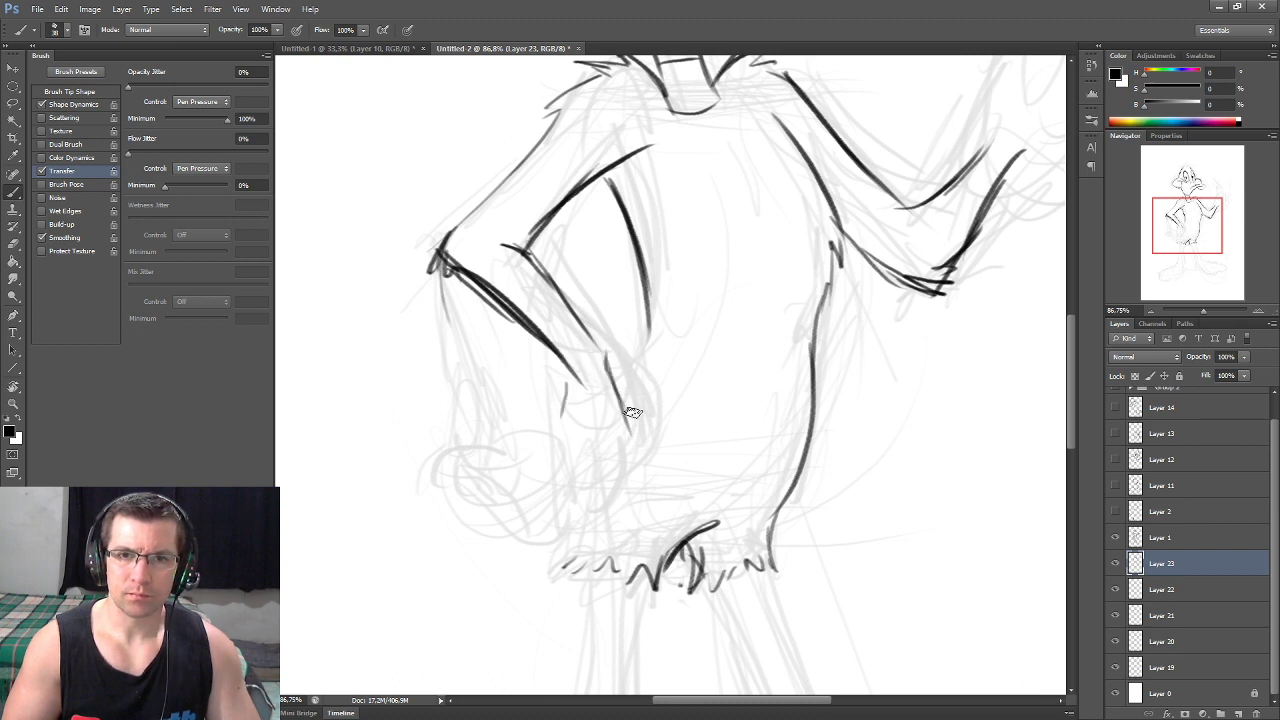
# - Erase the dark forearm strokes and redraw the upper arm, elbow feathers and forearm
pyautogui.press('e')
pyautogui.moveTo(528, 371)
pyautogui.mouseDown()
pyautogui.moveTo(471, 371)
pyautogui.moveTo(462, 230)
pyautogui.mouseUp()
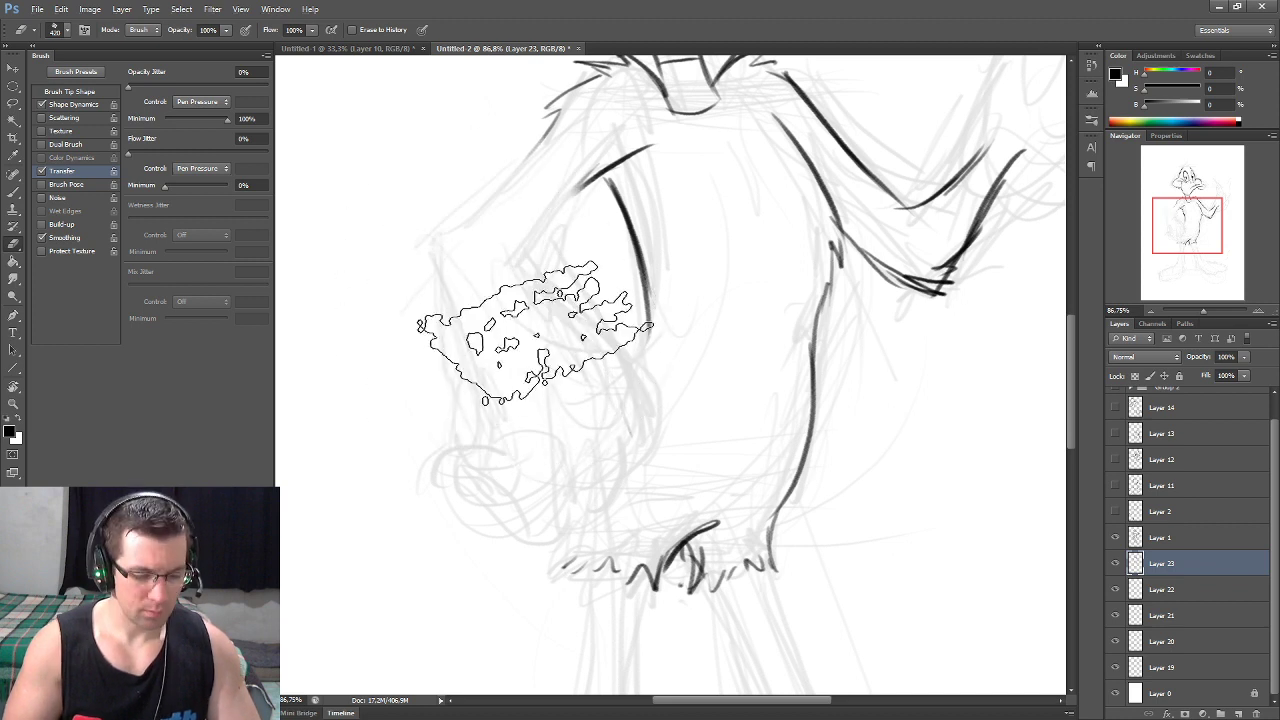
pyautogui.press('b')
pyautogui.moveTo(549, 122)
pyautogui.mouseDown()
pyautogui.moveTo(441, 240)
pyautogui.moveTo(441, 318)
pyautogui.mouseUp()
pyautogui.moveTo(596, 178)
pyautogui.mouseDown()
pyautogui.moveTo(490, 250)
pyautogui.moveTo(552, 118)
pyautogui.moveTo(425, 245)
pyautogui.mouseUp()
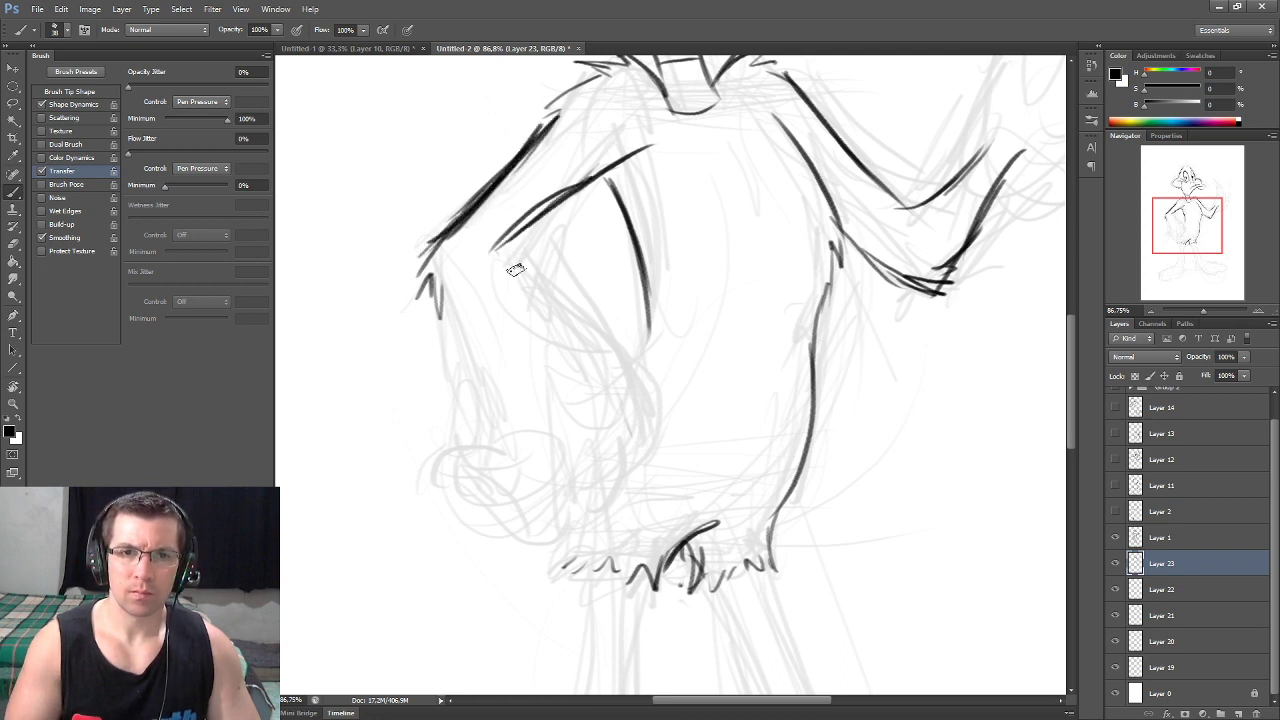
pyautogui.moveTo(512, 240); pyautogui.dragTo(566, 326)
pyautogui.moveTo(438, 288); pyautogui.dragTo(577, 378)
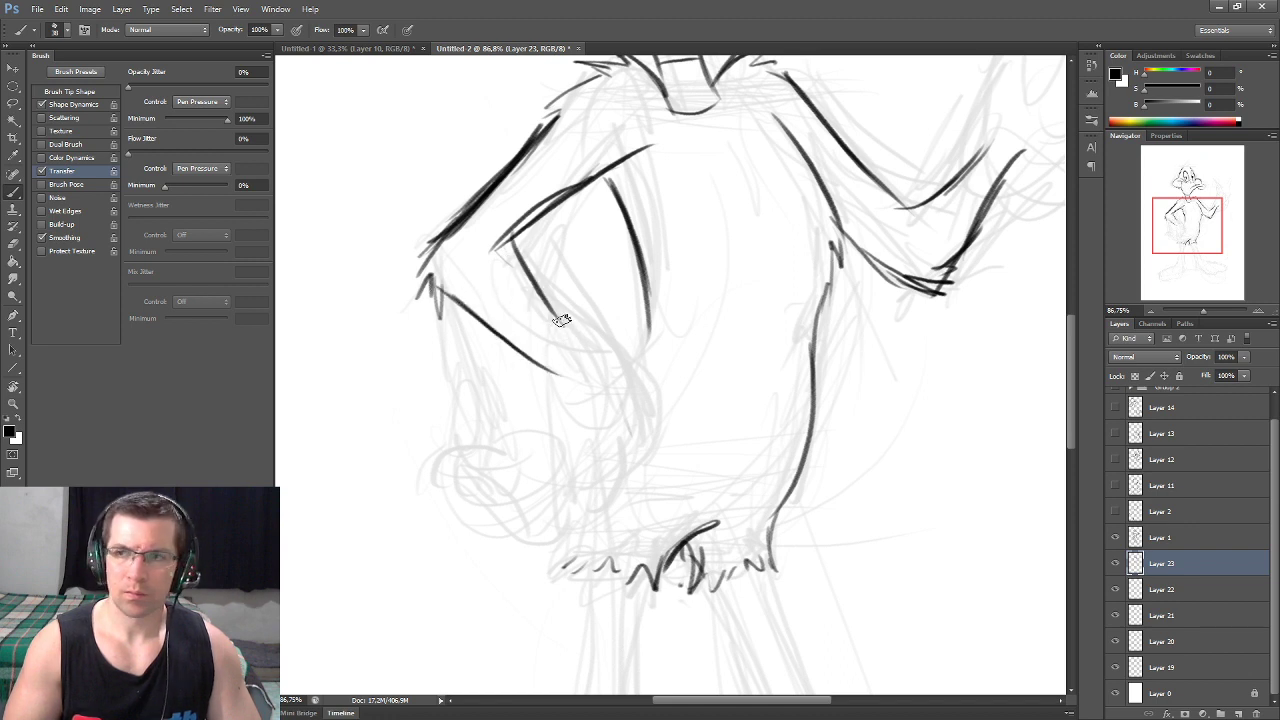
# - Extend the inner forearm line, ink the hand's curve and the body line below
pyautogui.moveTo(555, 312)
pyautogui.mouseDown()
pyautogui.moveTo(595, 358)
pyautogui.moveTo(588, 420)
pyautogui.mouseUp()
pyautogui.moveTo(598, 364); pyautogui.dragTo(583, 440)
pyautogui.moveTo(534, 391); pyautogui.dragTo(537, 425)
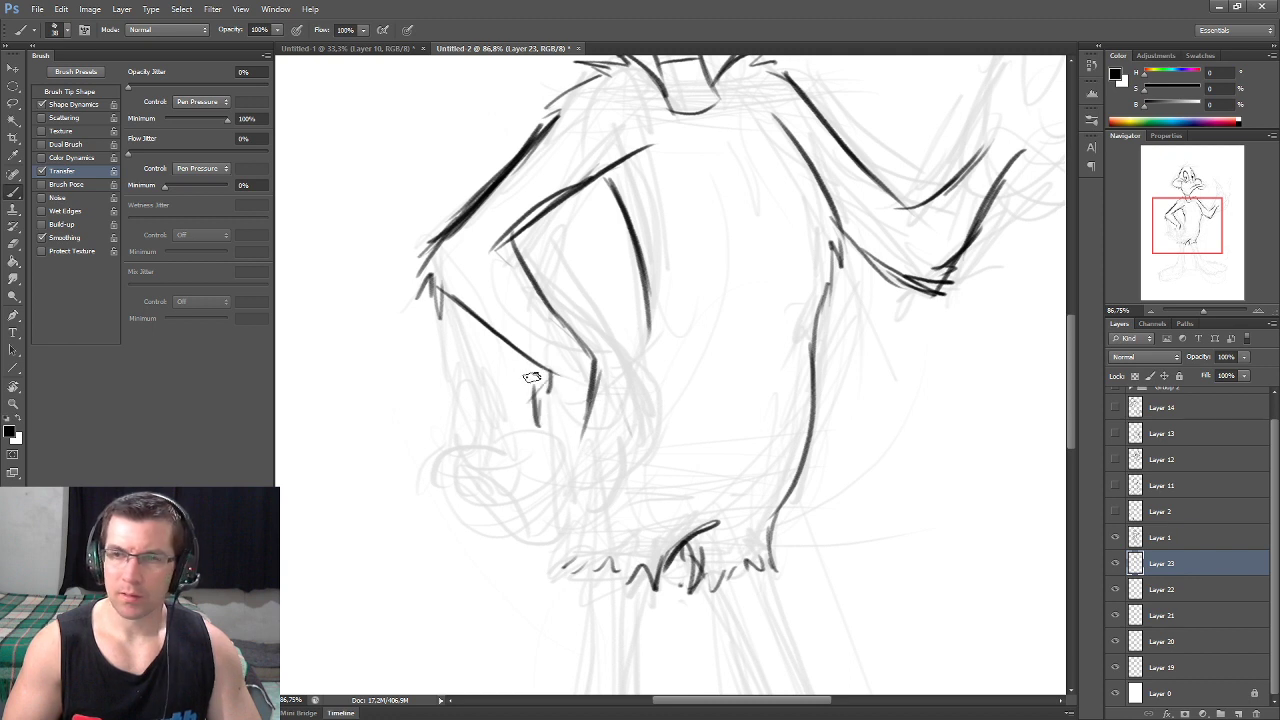
pyautogui.moveTo(524, 363)
pyautogui.mouseDown()
pyautogui.moveTo(480, 407)
pyautogui.moveTo(481, 439)
pyautogui.mouseUp()
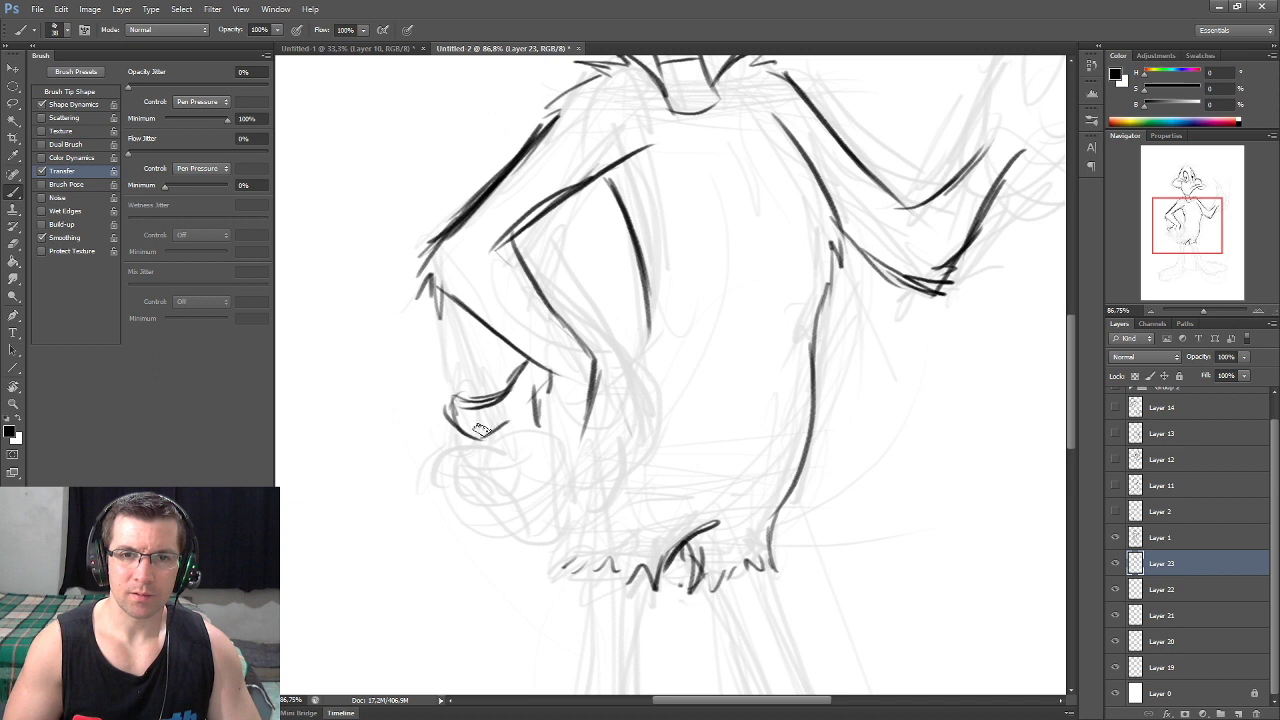
pyautogui.moveTo(594, 395); pyautogui.dragTo(552, 483)
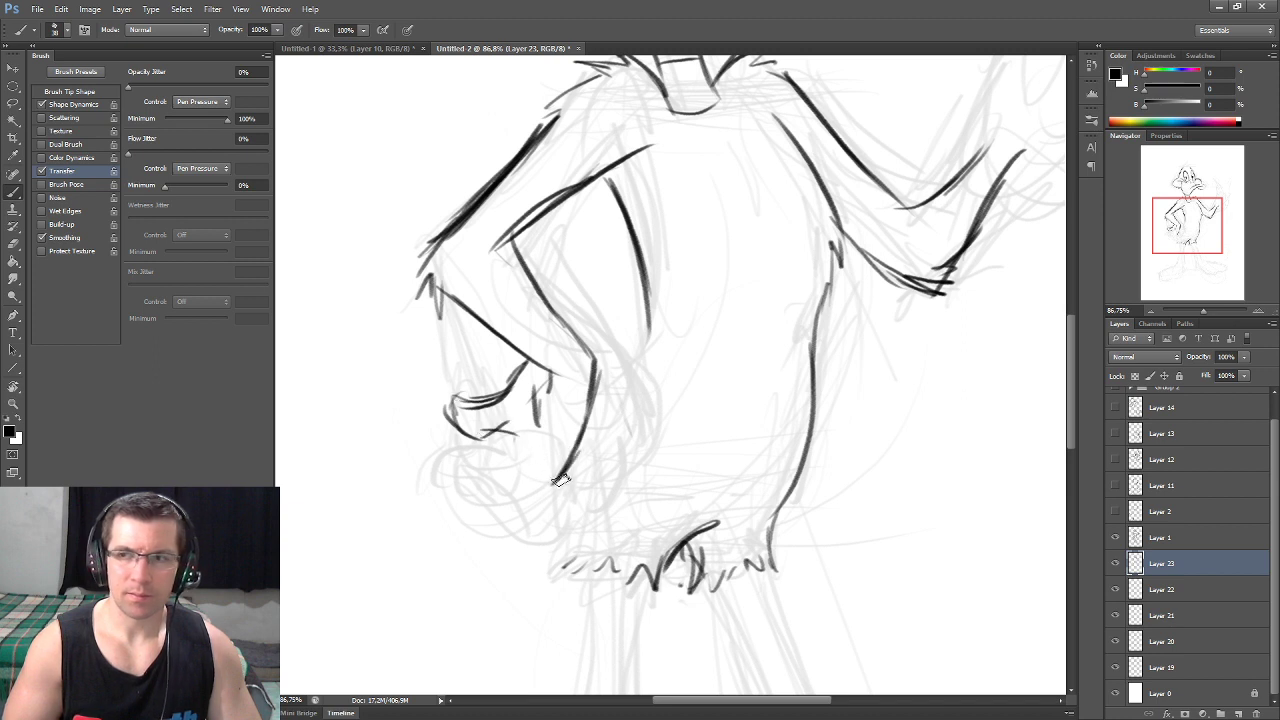
# - Ink the curled fingers, hand curve and the hand's far left edge on the hip
pyautogui.moveTo(503, 447); pyautogui.dragTo(495, 482)
pyautogui.moveTo(530, 358); pyautogui.dragTo(553, 378)
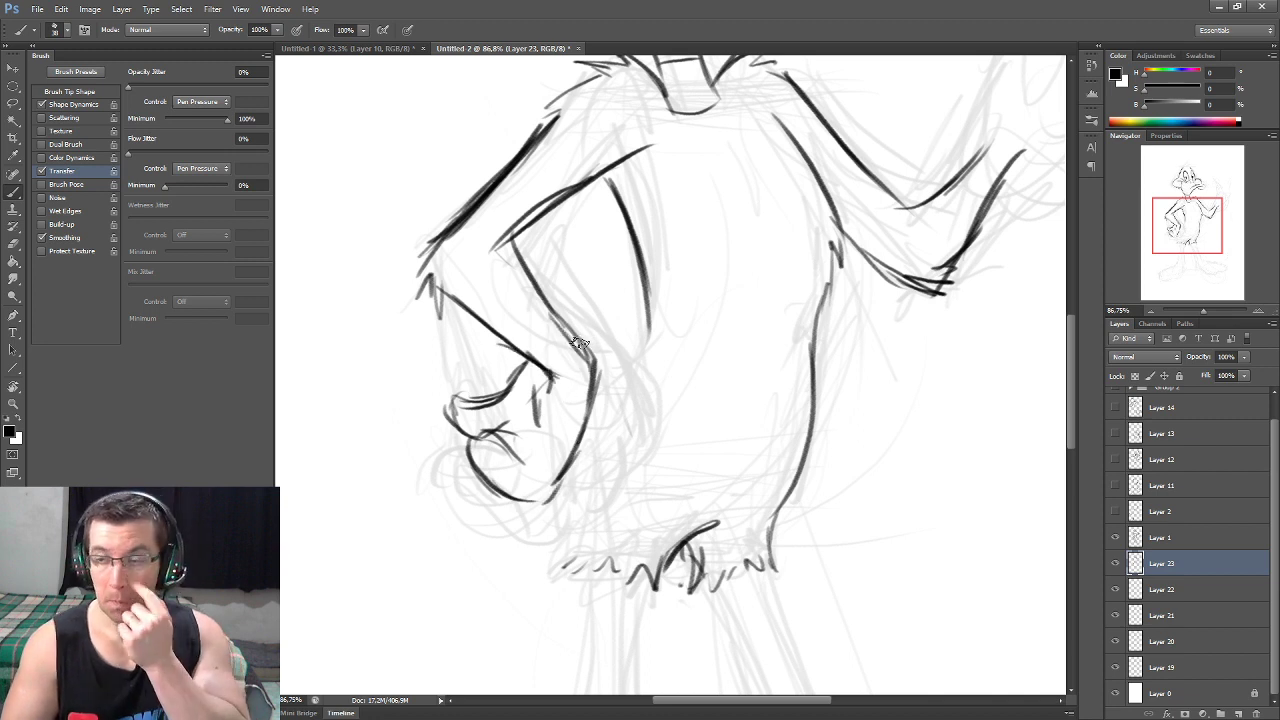
pyautogui.moveTo(462, 436)
pyautogui.mouseDown()
pyautogui.moveTo(438, 458)
pyautogui.moveTo(492, 500)
pyautogui.mouseUp()
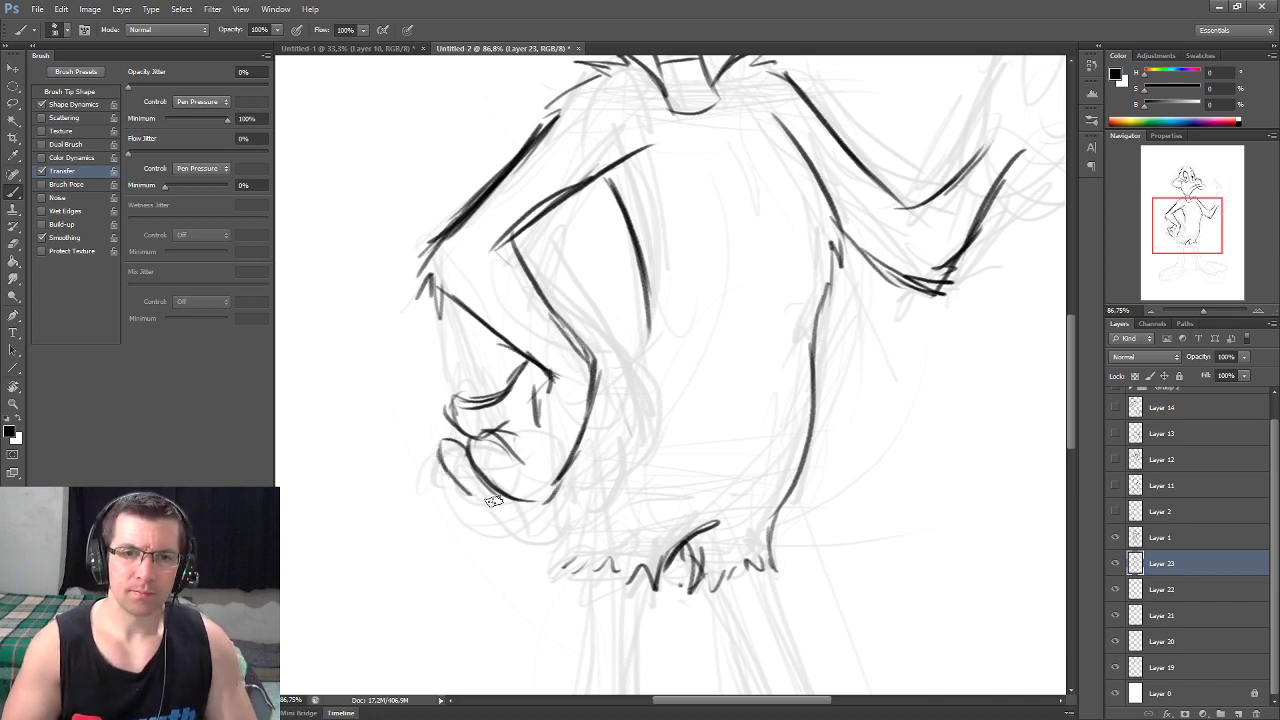
pyautogui.moveTo(412, 436)
pyautogui.mouseDown()
pyautogui.moveTo(420, 474)
pyautogui.moveTo(437, 443)
pyautogui.moveTo(567, 381)
pyautogui.mouseUp()
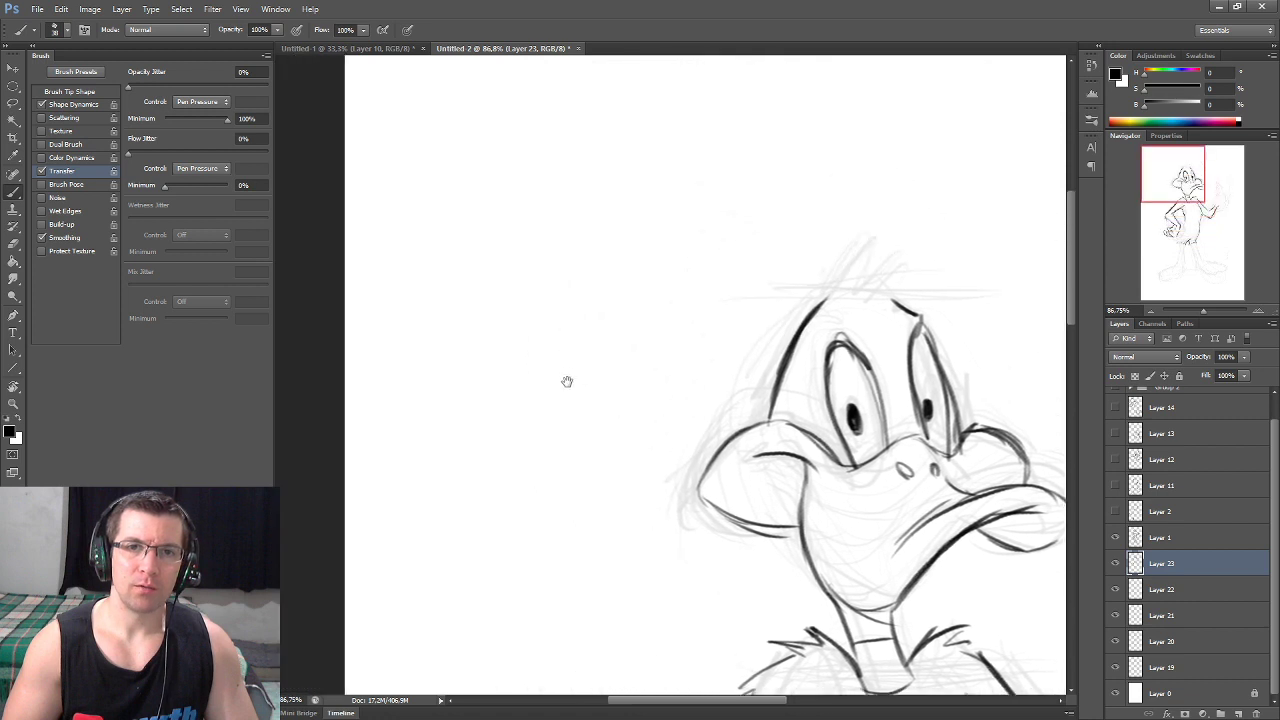
# - Sketch trial strokes above the duck's head
pyautogui.moveTo(692, 245)
pyautogui.mouseDown()
pyautogui.moveTo(468, 240)
pyautogui.moveTo(493, 293)
pyautogui.moveTo(371, 412)
pyautogui.moveTo(575, 456)
pyautogui.mouseUp()
pyautogui.moveTo(438, 518)
pyautogui.mouseDown()
pyautogui.moveTo(572, 448)
pyautogui.moveTo(520, 495)
pyautogui.mouseUp()
pyautogui.moveTo(535, 357); pyautogui.dragTo(474, 382)
pyautogui.moveTo(548, 460); pyautogui.dragTo(803, 262)
pyautogui.moveTo(746, 228); pyautogui.dragTo(776, 148)
pyautogui.moveTo(808, 148); pyautogui.dragTo(808, 238)
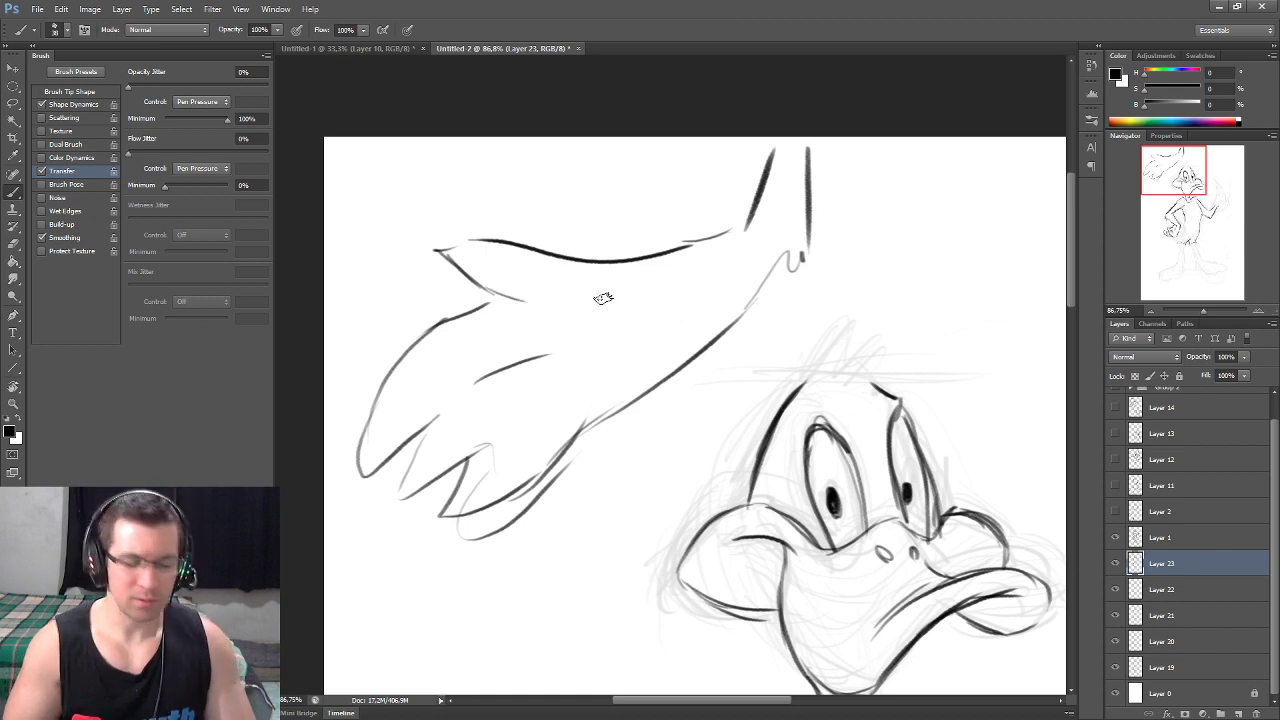
# - Erase the trial strokes and switch to a large round eraser tip
pyautogui.press('e')
pyautogui.moveTo(507, 320)
pyautogui.mouseDown()
pyautogui.moveTo(414, 371)
pyautogui.moveTo(757, 214)
pyautogui.moveTo(757, 167)
pyautogui.mouseUp()
pyautogui.rightClick(603, 344)
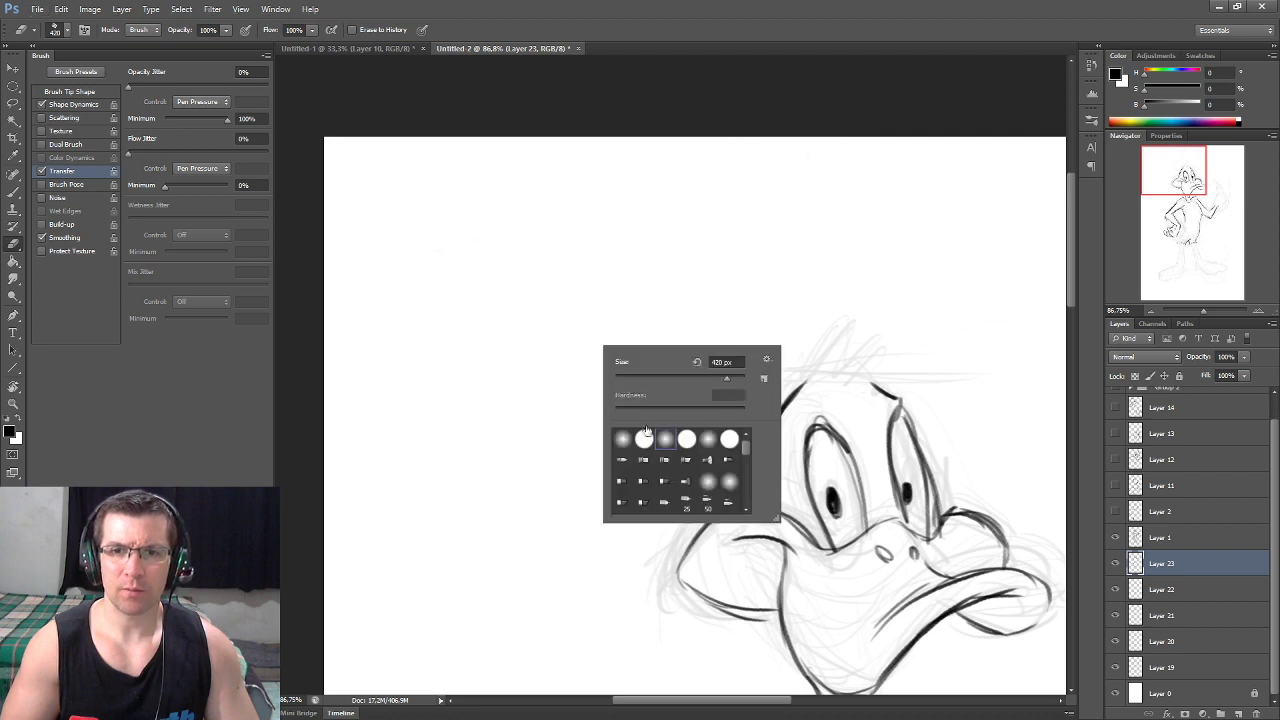
pyautogui.click(623, 434)
pyautogui.click(660, 265)
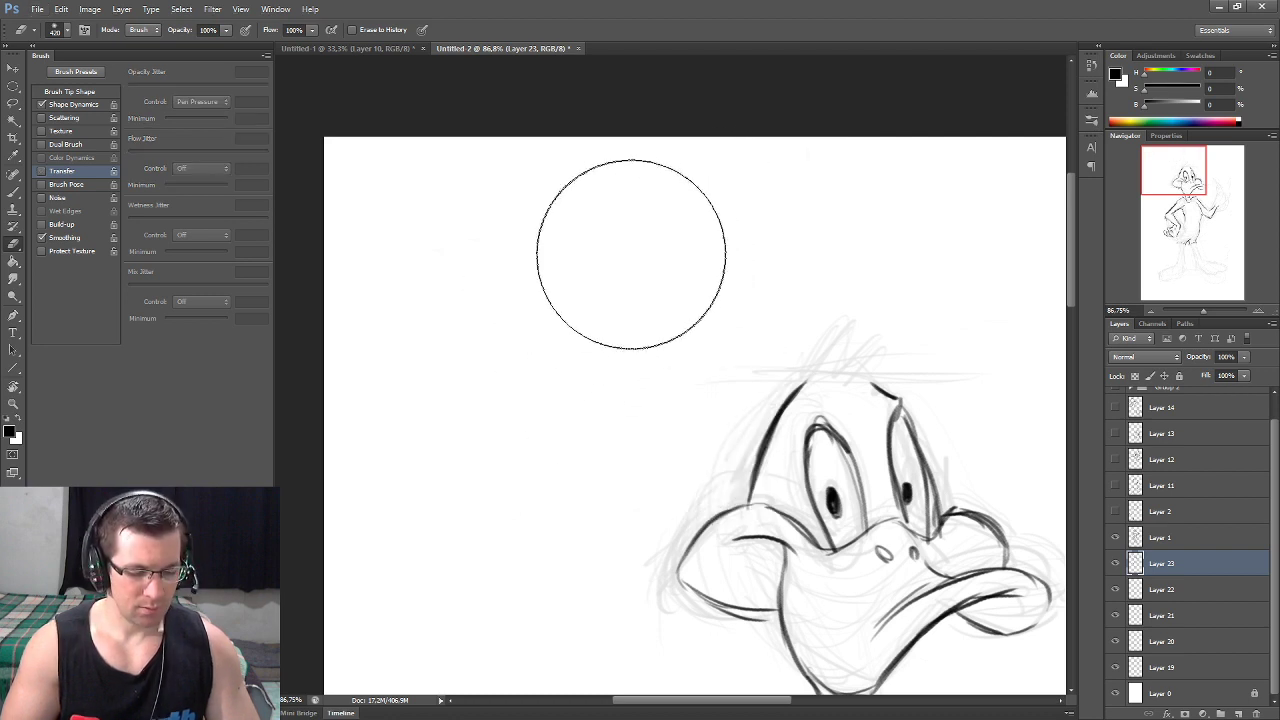
# - Draw spiky hair tufts on top of the duck's head with the Brush
pyautogui.press('b')
pyautogui.moveTo(837, 328); pyautogui.dragTo(640, 271)
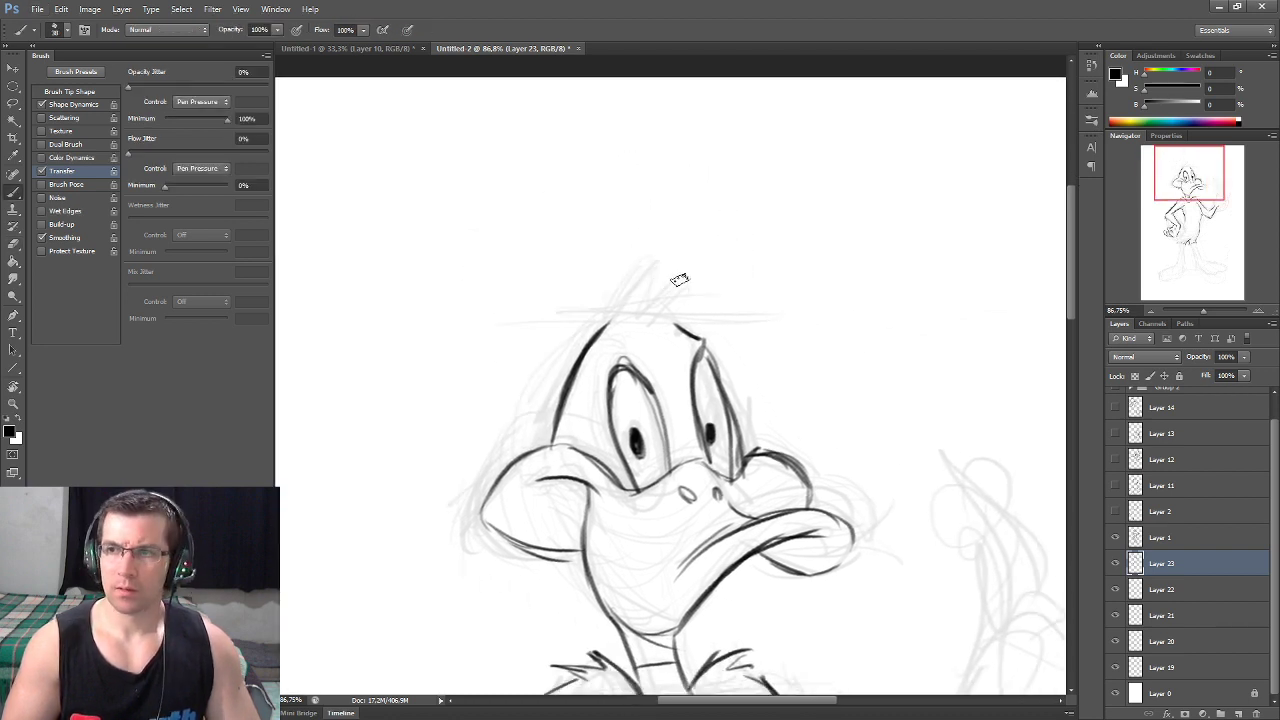
pyautogui.moveTo(666, 317)
pyautogui.mouseDown()
pyautogui.moveTo(692, 300)
pyautogui.moveTo(692, 276)
pyautogui.mouseUp()
pyautogui.moveTo(642, 318)
pyautogui.mouseDown()
pyautogui.moveTo(672, 284)
pyautogui.moveTo(648, 265)
pyautogui.moveTo(614, 312)
pyautogui.mouseUp()
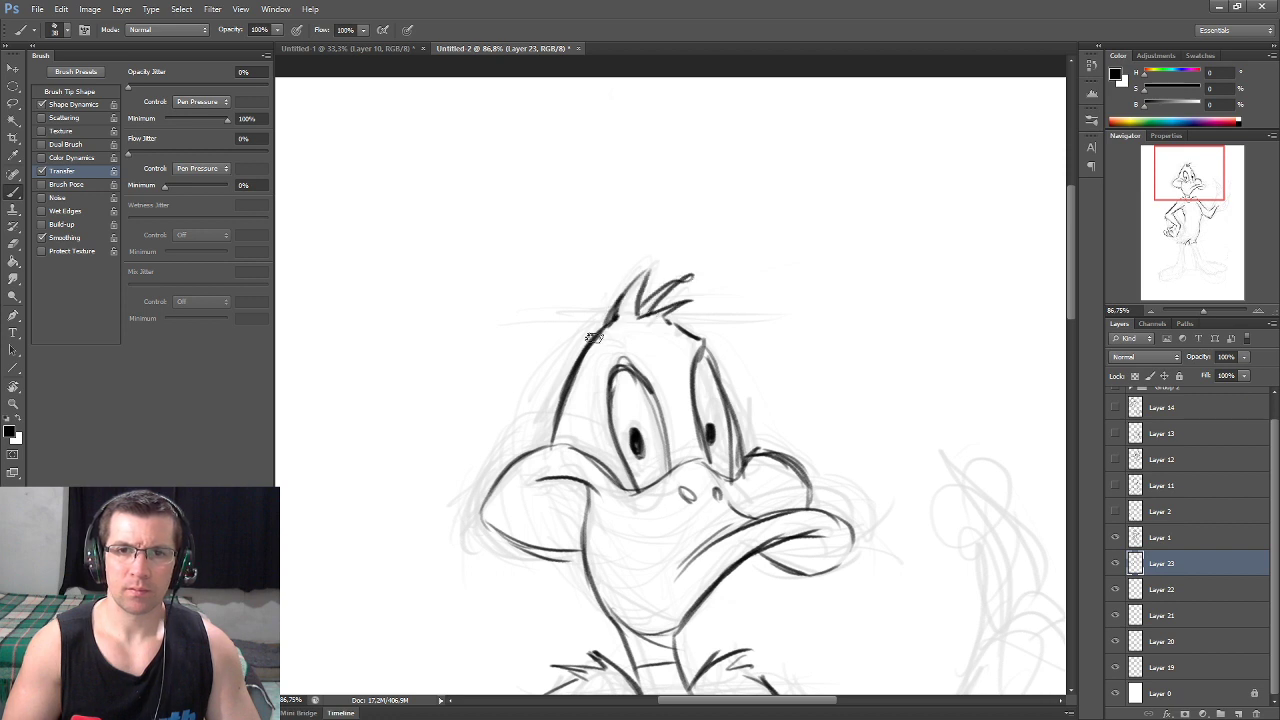
# - Darken the line of the arm resting on the hip
pyautogui.scroll(-3, 603, 330)
pyautogui.scroll(-3, 615, 300)
pyautogui.scroll(-3, 627, 263)
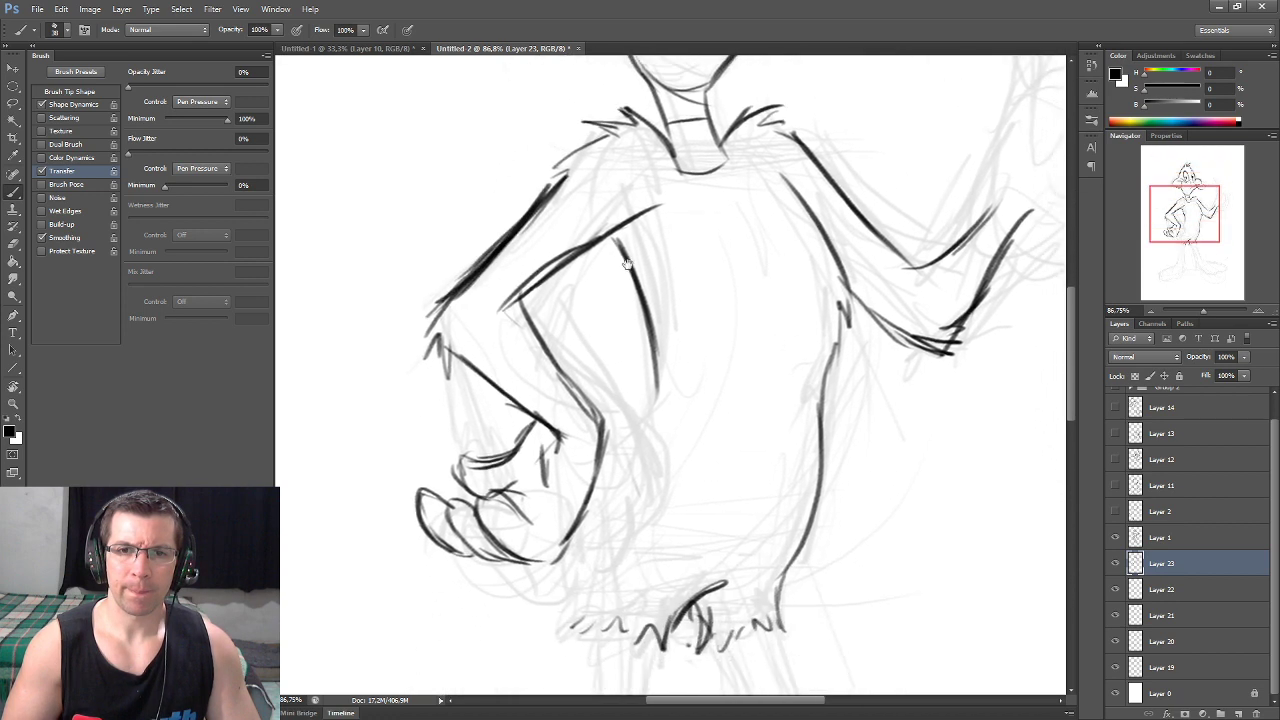
pyautogui.scroll(-3, 612, 295)
pyautogui.moveTo(430, 280); pyautogui.dragTo(511, 340)
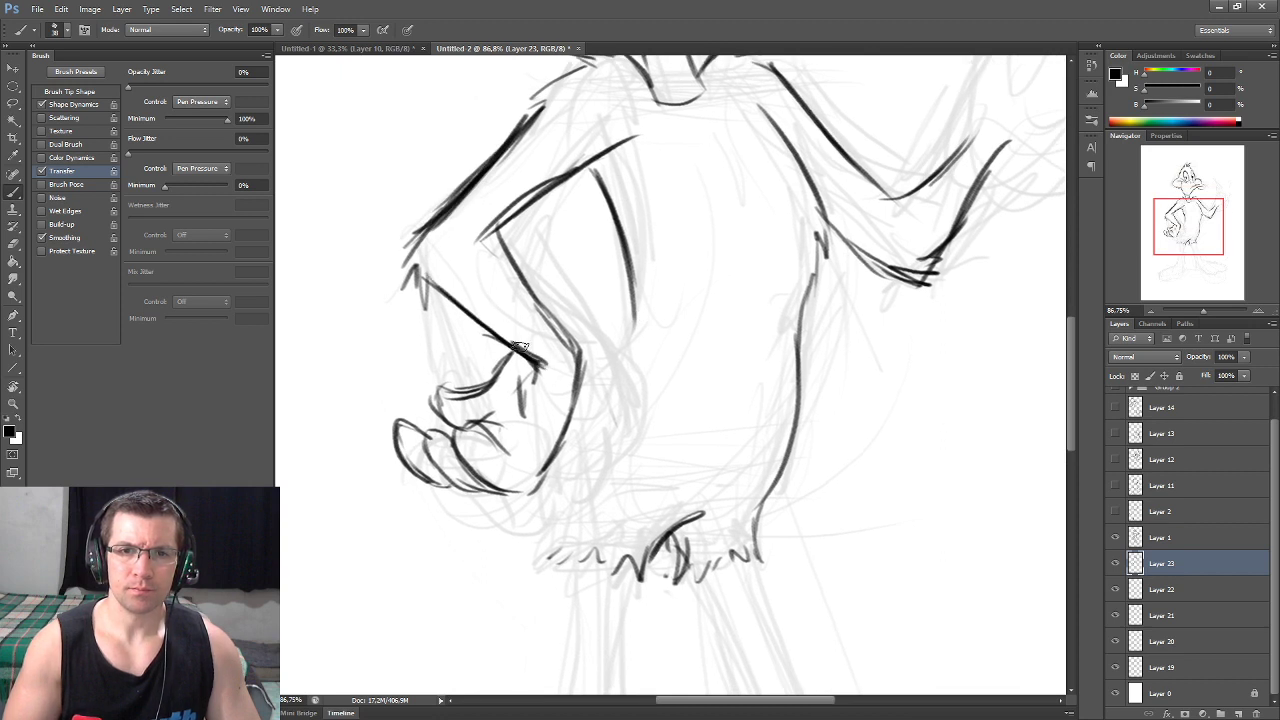
# - Join the arm line, add fur strokes at the torso bottom and a curved torso line
pyautogui.scroll(-3, 590, 414)
pyautogui.scroll(-3, 586, 306)
pyautogui.moveTo(590, 168); pyautogui.dragTo(532, 242)
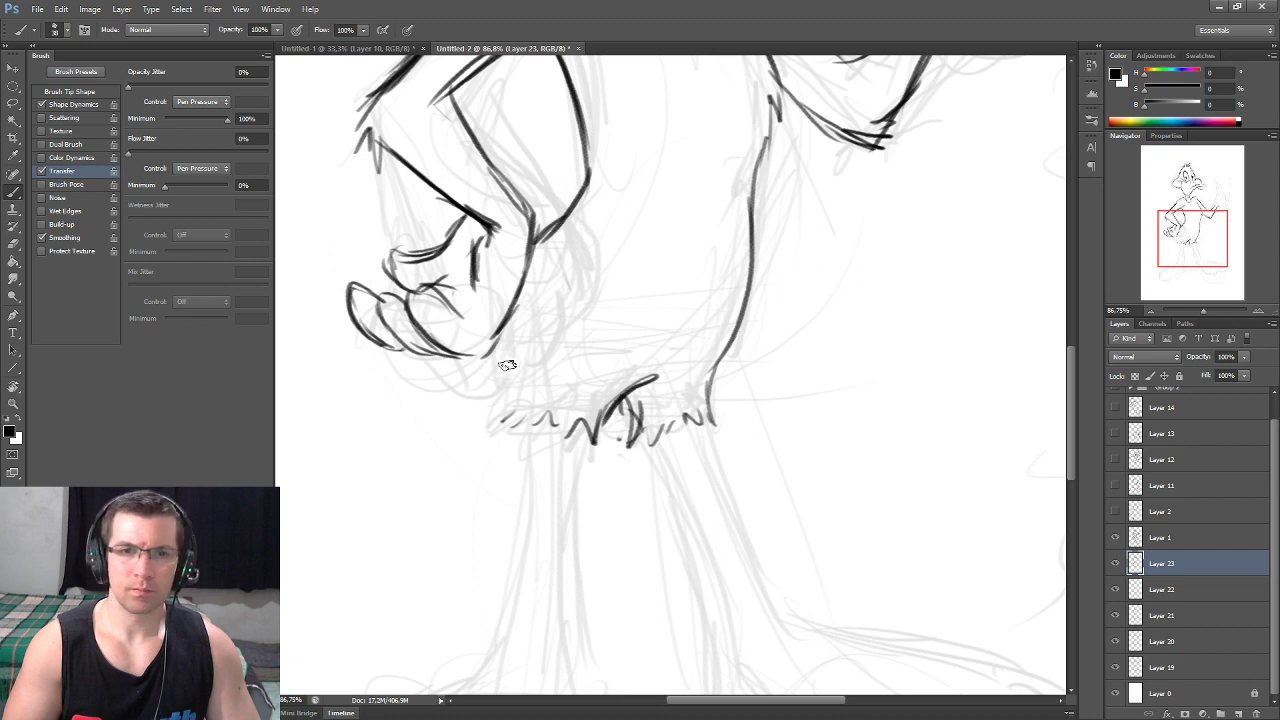
pyautogui.moveTo(492, 404)
pyautogui.mouseDown()
pyautogui.moveTo(520, 430)
pyautogui.moveTo(565, 426)
pyautogui.mouseUp()
pyautogui.scroll(3, 646, 320)
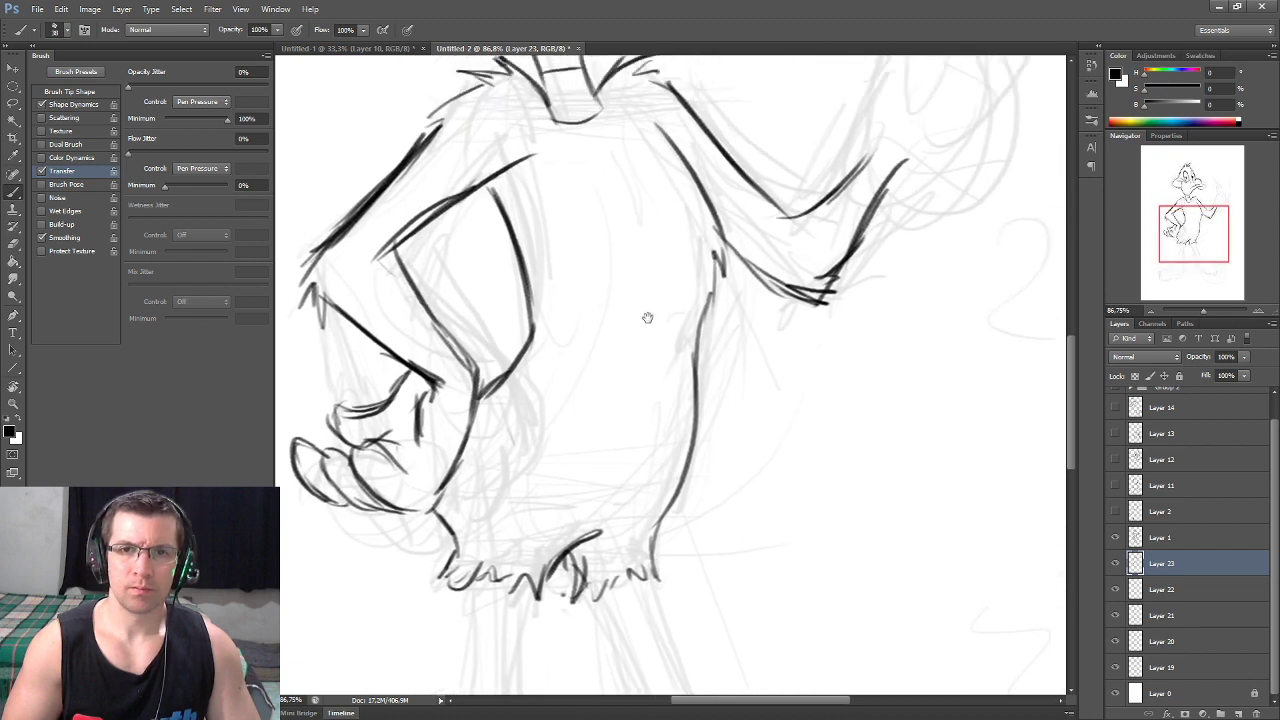
pyautogui.scroll(1, 631, 243)
pyautogui.moveTo(602, 216); pyautogui.dragTo(630, 293)
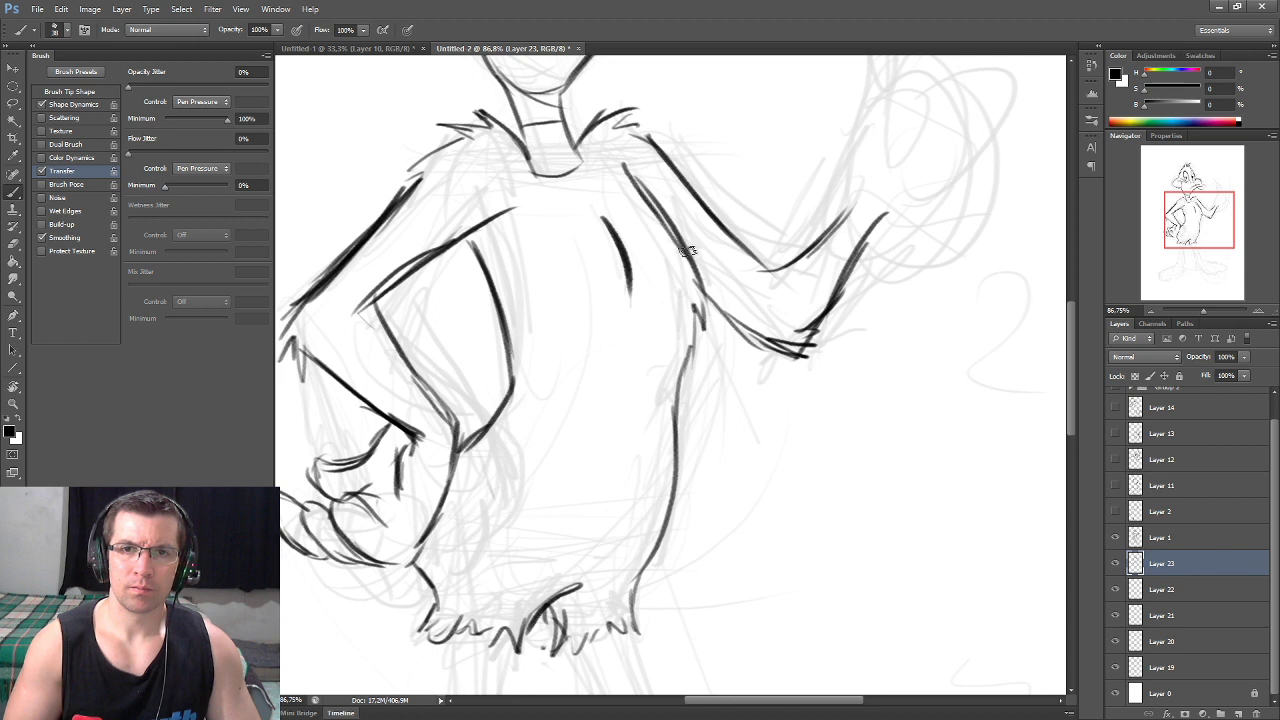
# - Ink the outer and right edges of the leg
pyautogui.scroll(-3, 683, 271)
pyautogui.scroll(-1, 683, 271)
pyautogui.moveTo(648, 228)
pyautogui.mouseDown()
pyautogui.moveTo(678, 318)
pyautogui.moveTo(702, 502)
pyautogui.mouseUp()
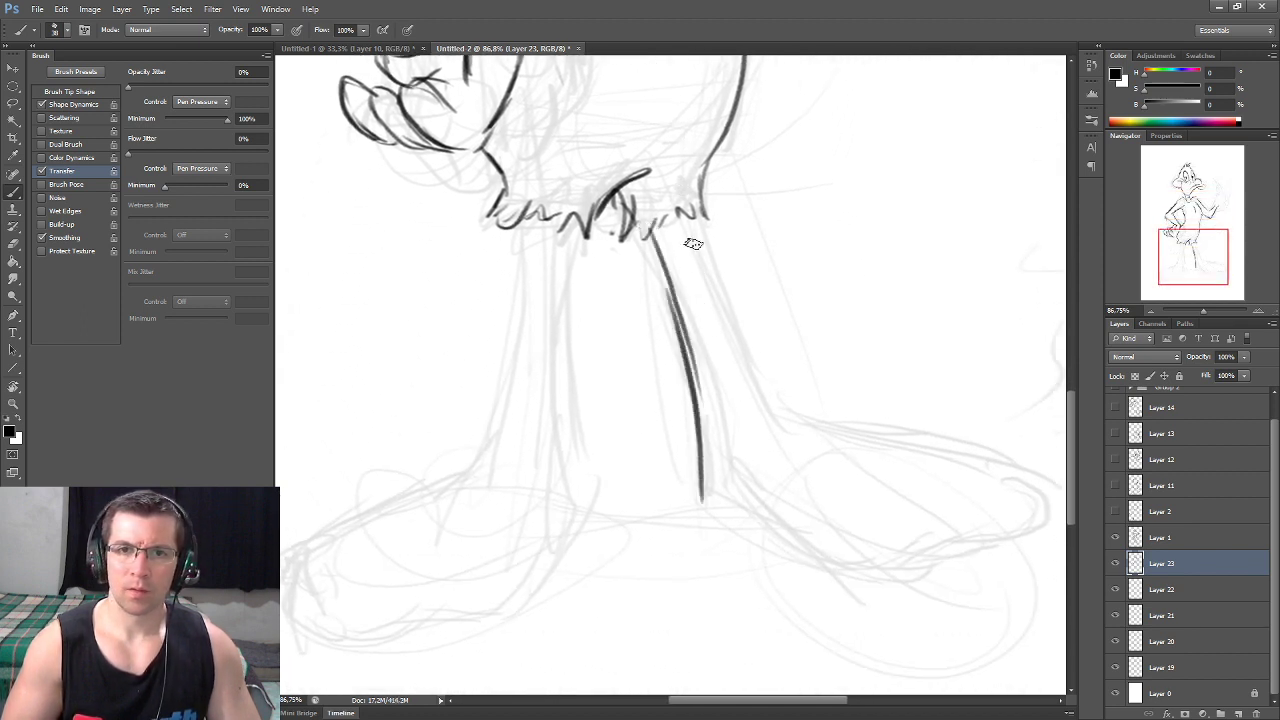
pyautogui.moveTo(684, 216); pyautogui.dragTo(770, 392)
pyautogui.scroll(-1, 690, 345)
pyautogui.hscroll(-1, 690, 345)
# - Ink the left leg's edges, the central line between the legs and the left foot's bottom curve
pyautogui.moveTo(522, 430); pyautogui.dragTo(563, 236)
pyautogui.moveTo(583, 168); pyautogui.dragTo(559, 355)
pyautogui.moveTo(572, 228); pyautogui.dragTo(555, 365)
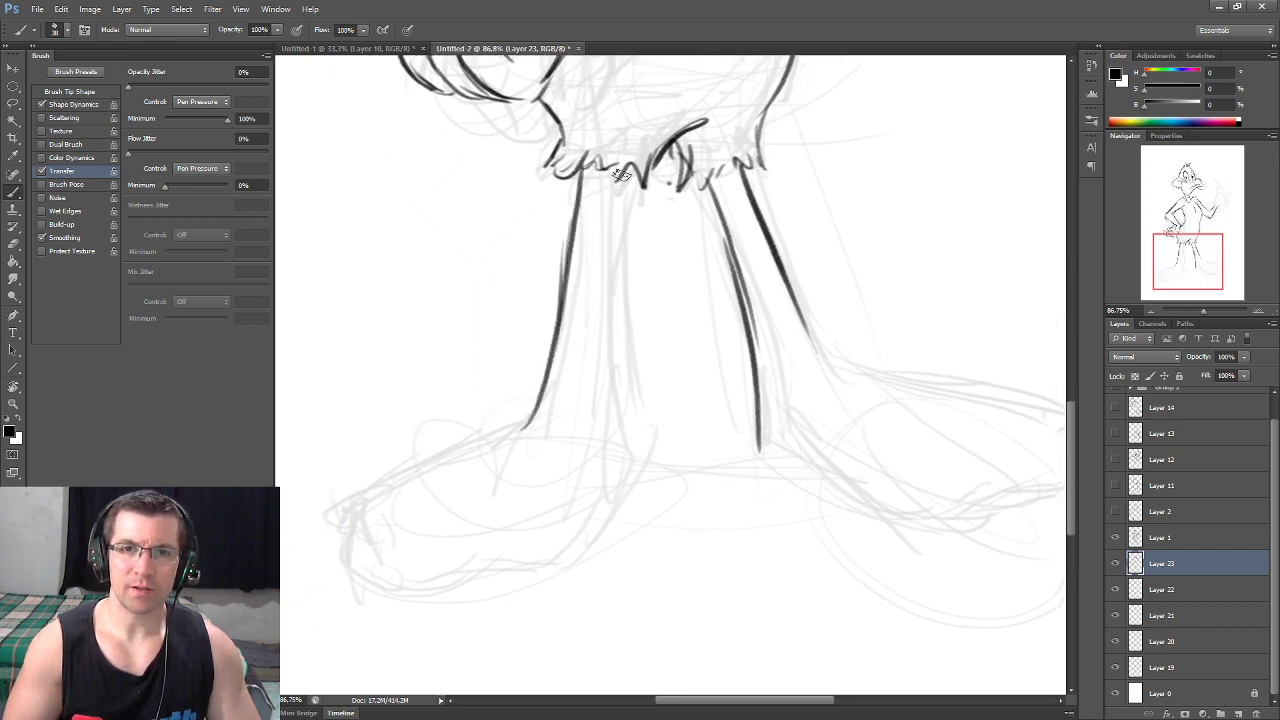
pyautogui.moveTo(621, 175); pyautogui.dragTo(607, 380)
pyautogui.moveTo(605, 308); pyautogui.dragTo(629, 440)
pyautogui.moveTo(358, 556)
pyautogui.mouseDown()
pyautogui.moveTo(457, 580)
pyautogui.moveTo(510, 613)
pyautogui.moveTo(626, 434)
pyautogui.mouseUp()
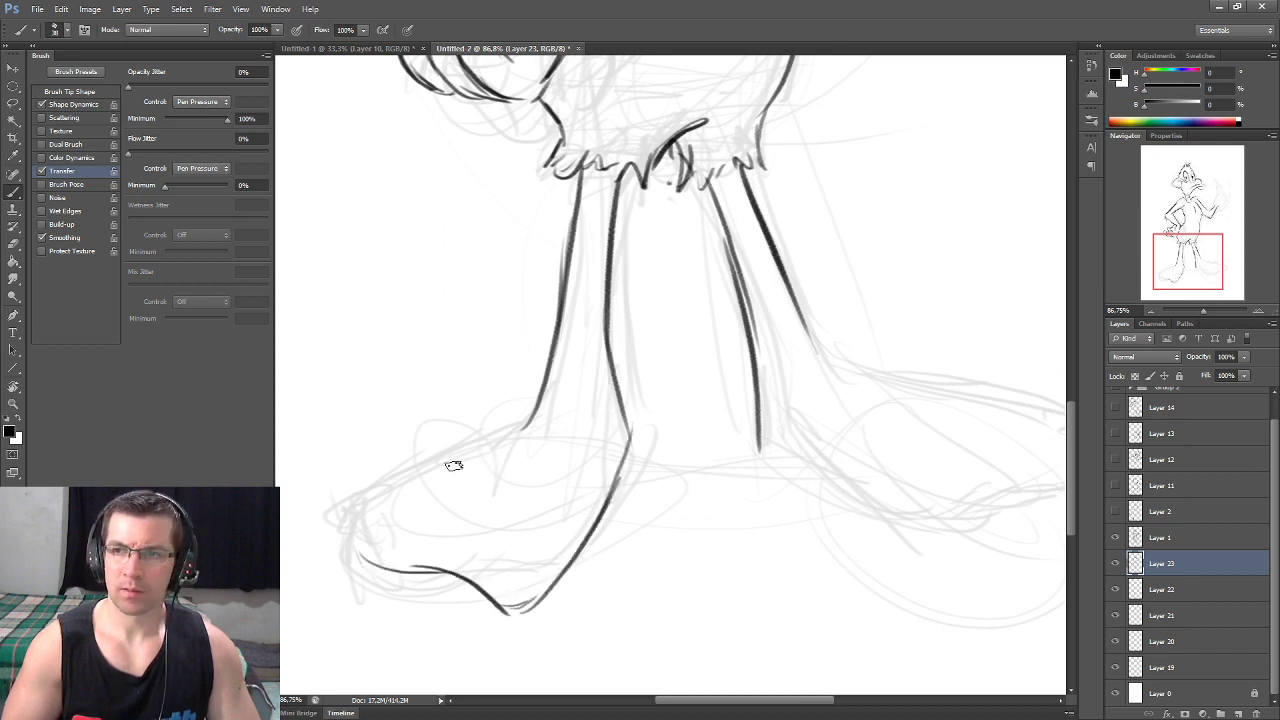
# - Outline the left foot's heel and top edge
pyautogui.moveTo(373, 503); pyautogui.dragTo(392, 564)
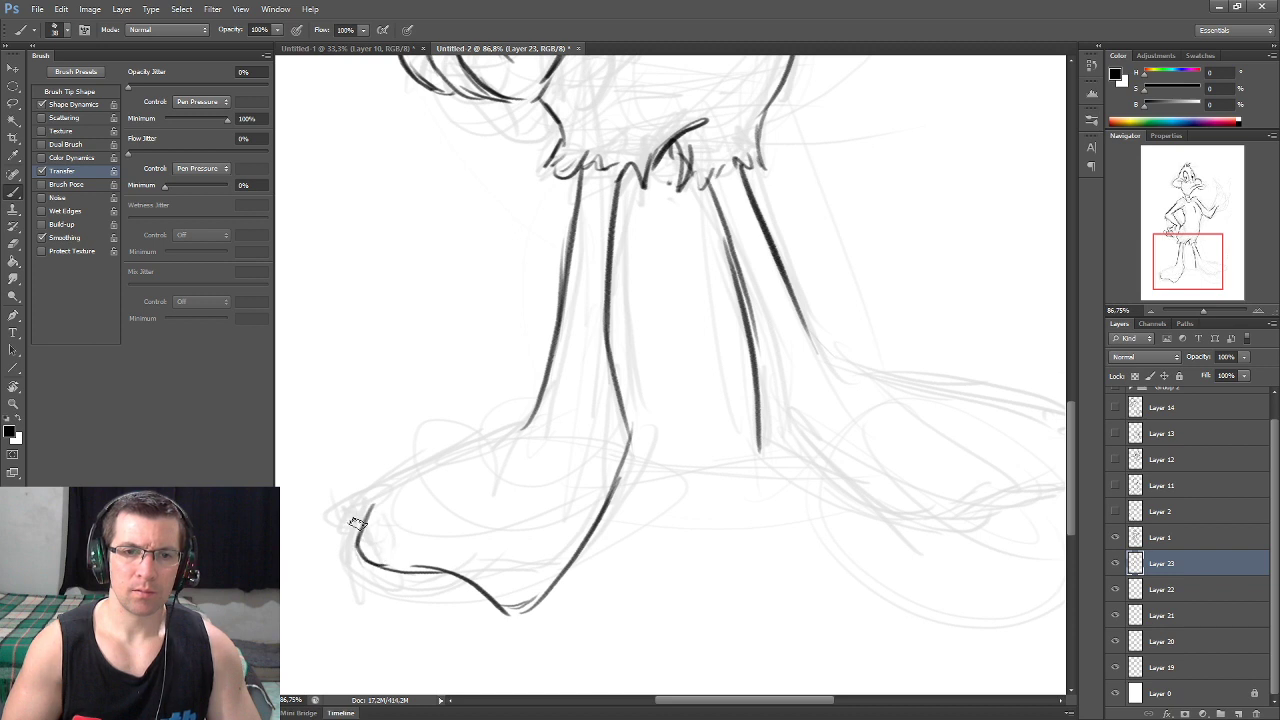
pyautogui.moveTo(349, 490); pyautogui.dragTo(535, 416)
pyautogui.moveTo(615, 397); pyautogui.dragTo(375, 362)
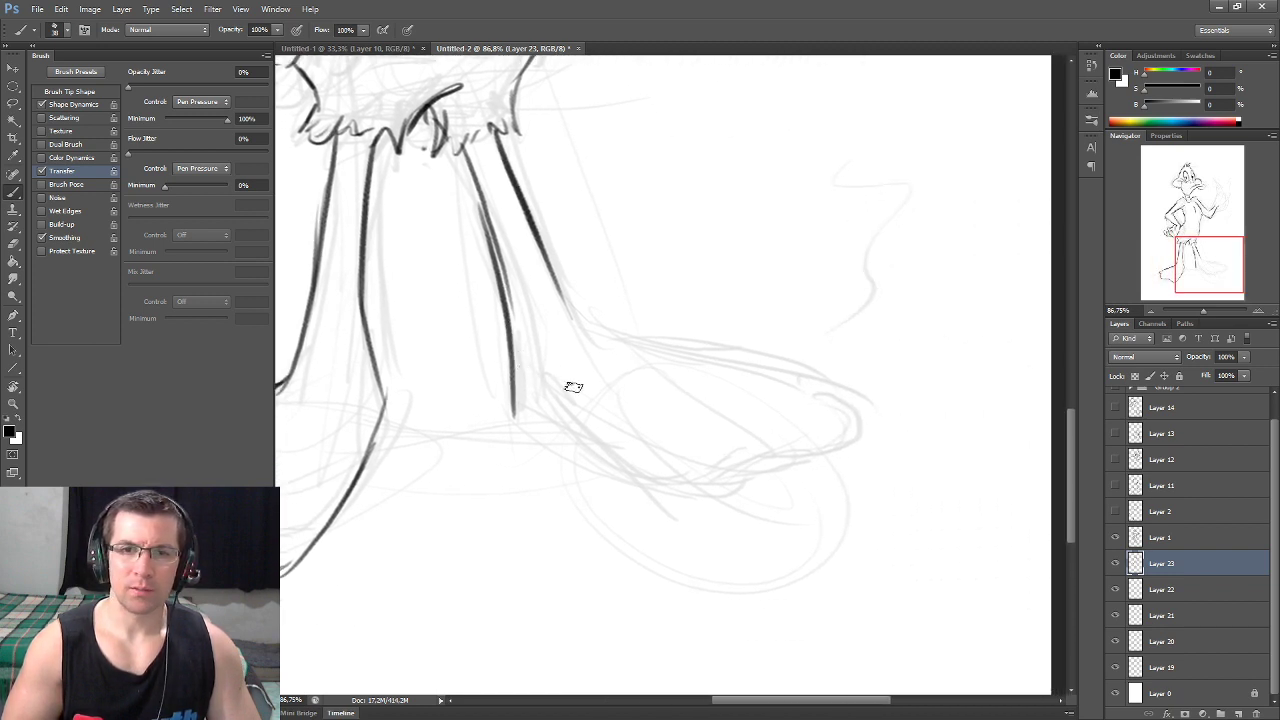
# - Outline the right foot's bottom and top, redoing the misplaced top stroke
pyautogui.moveTo(513, 414)
pyautogui.mouseDown()
pyautogui.moveTo(594, 466)
pyautogui.moveTo(671, 491)
pyautogui.moveTo(740, 489)
pyautogui.moveTo(843, 455)
pyautogui.moveTo(861, 411)
pyautogui.mouseUp()
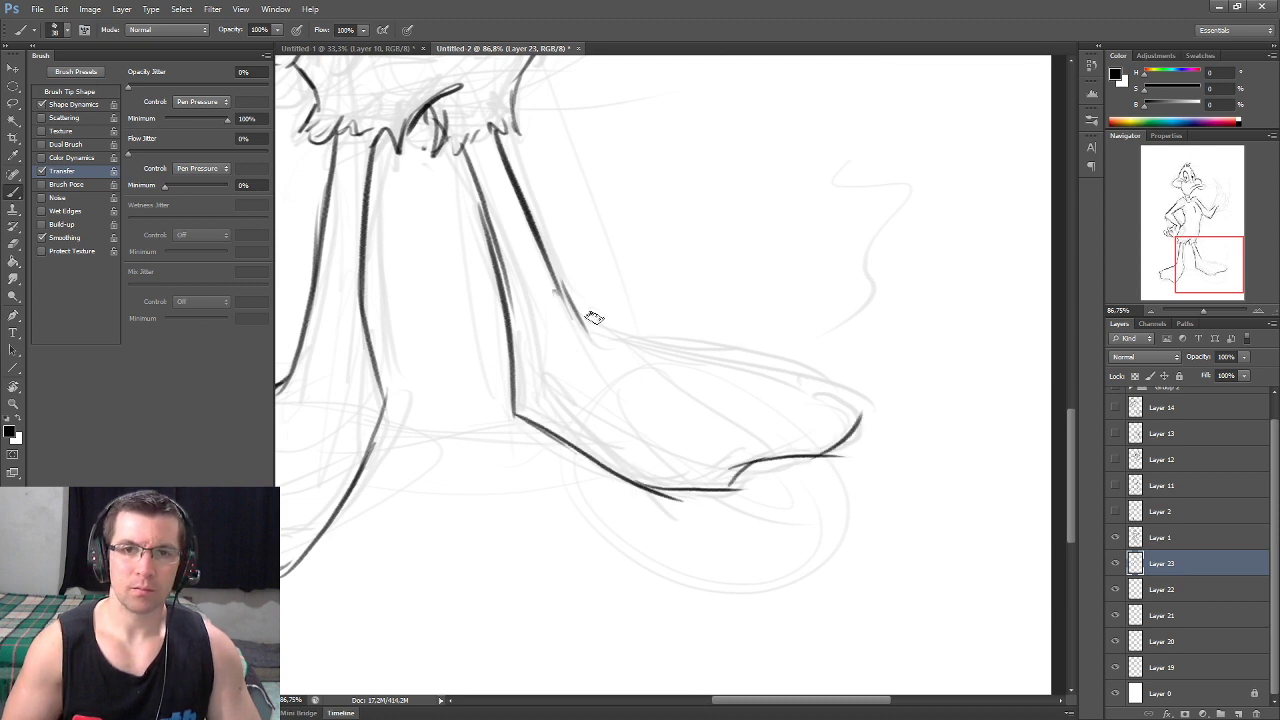
pyautogui.moveTo(591, 331)
pyautogui.mouseDown()
pyautogui.moveTo(700, 346)
pyautogui.moveTo(812, 391)
pyautogui.mouseUp()
pyautogui.hotkey('ctrl', 'z')
pyautogui.moveTo(652, 346)
pyautogui.mouseDown()
pyautogui.moveTo(830, 384)
pyautogui.moveTo(857, 410)
pyautogui.moveTo(834, 453)
pyautogui.mouseUp()
pyautogui.scroll(-3, 737, 409)
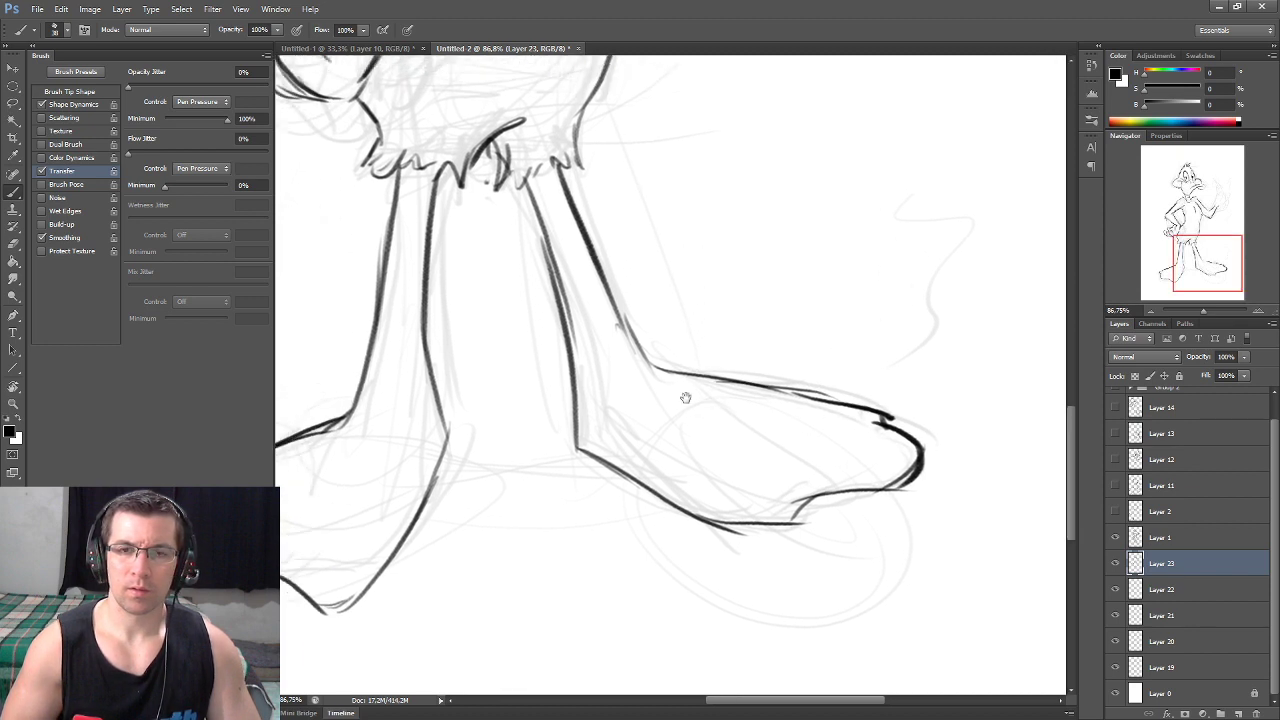
pyautogui.scroll(-3, 686, 394)
pyautogui.scroll(-1, 623, 366)
pyautogui.scroll(2, 651, 337)
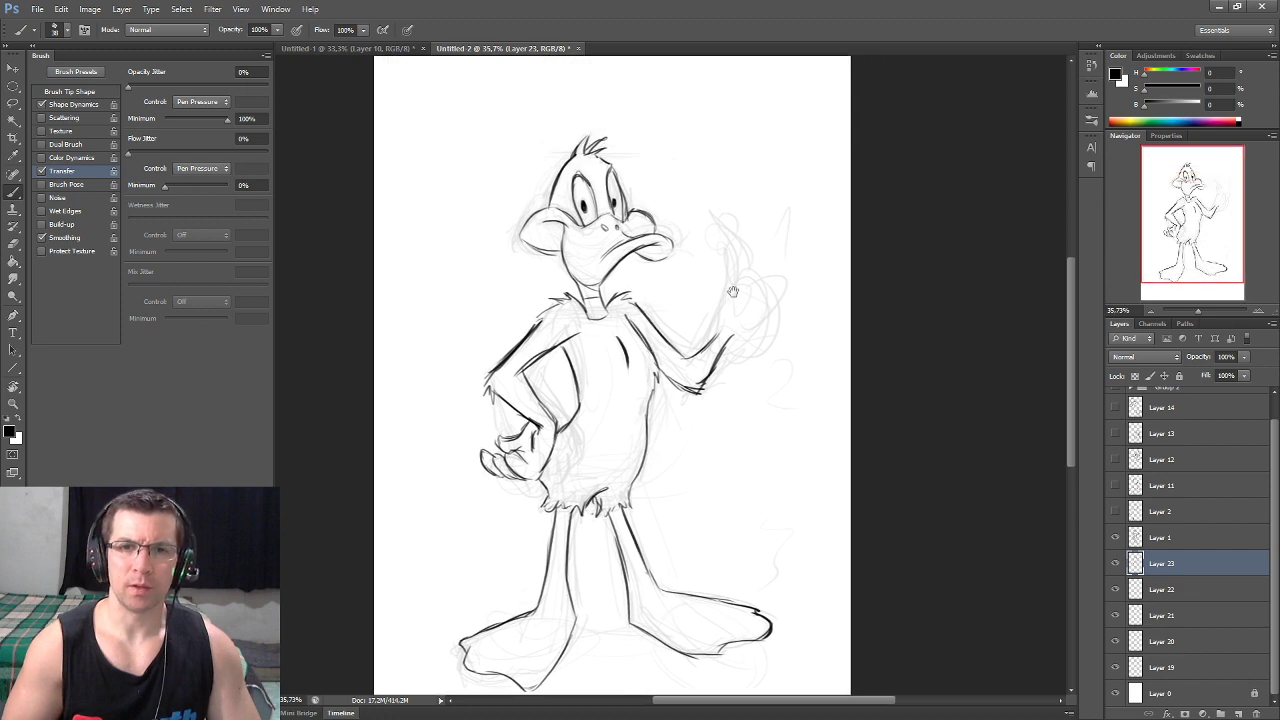
# - Extend the raised arm and ink the fist's sides, top arc and upright thumb
pyautogui.scroll(3, 733, 292)
pyautogui.scroll(2, 711, 344)
pyautogui.scroll(-3, 711, 344)
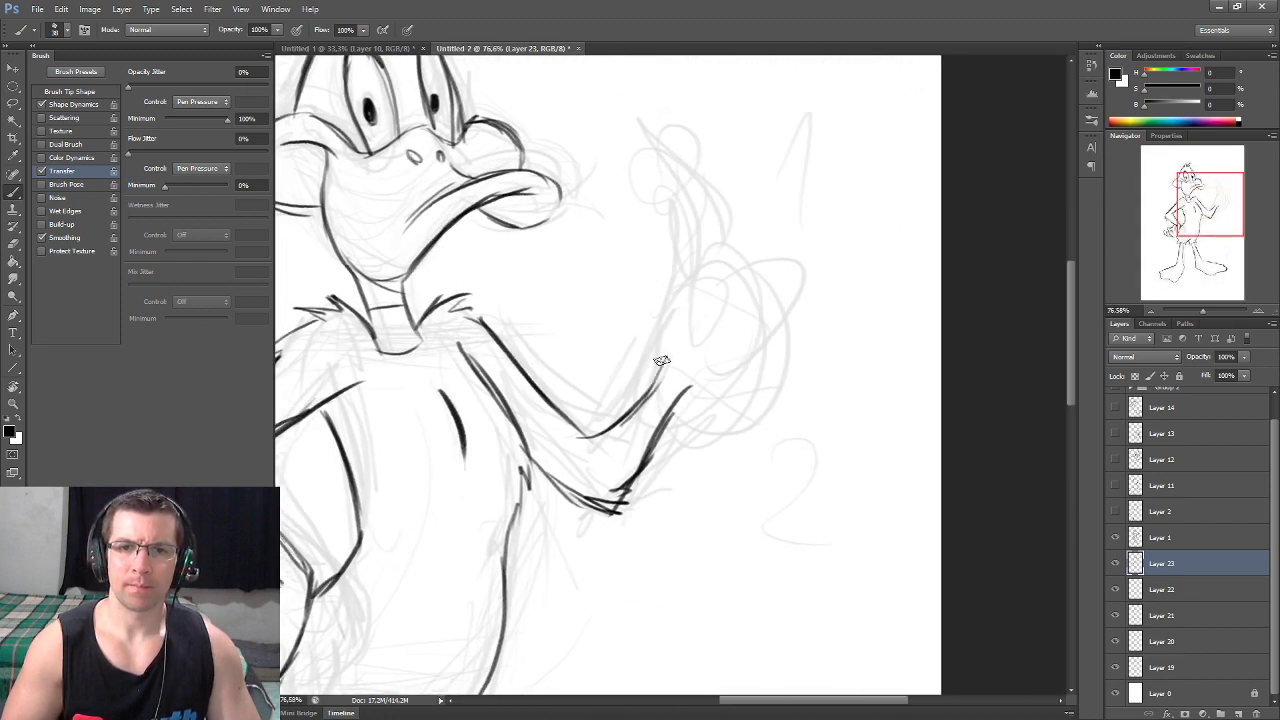
pyautogui.moveTo(667, 375); pyautogui.dragTo(673, 297)
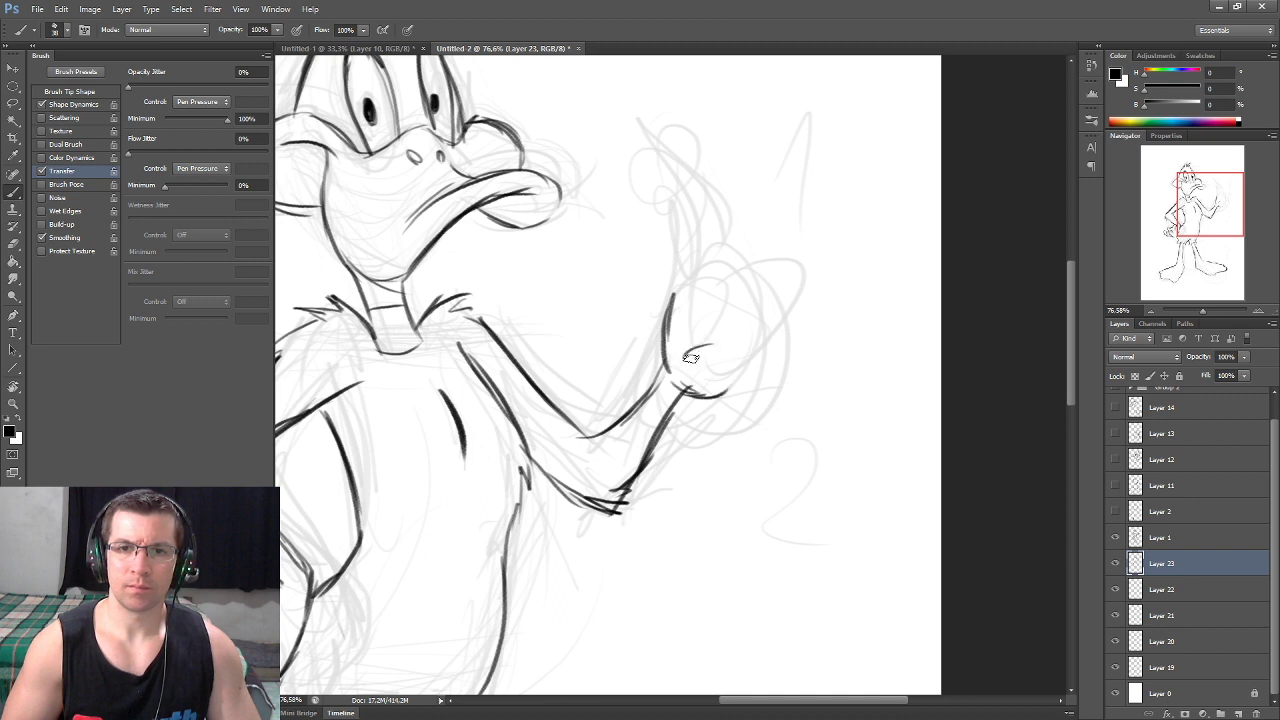
pyautogui.moveTo(757, 340); pyautogui.dragTo(748, 382)
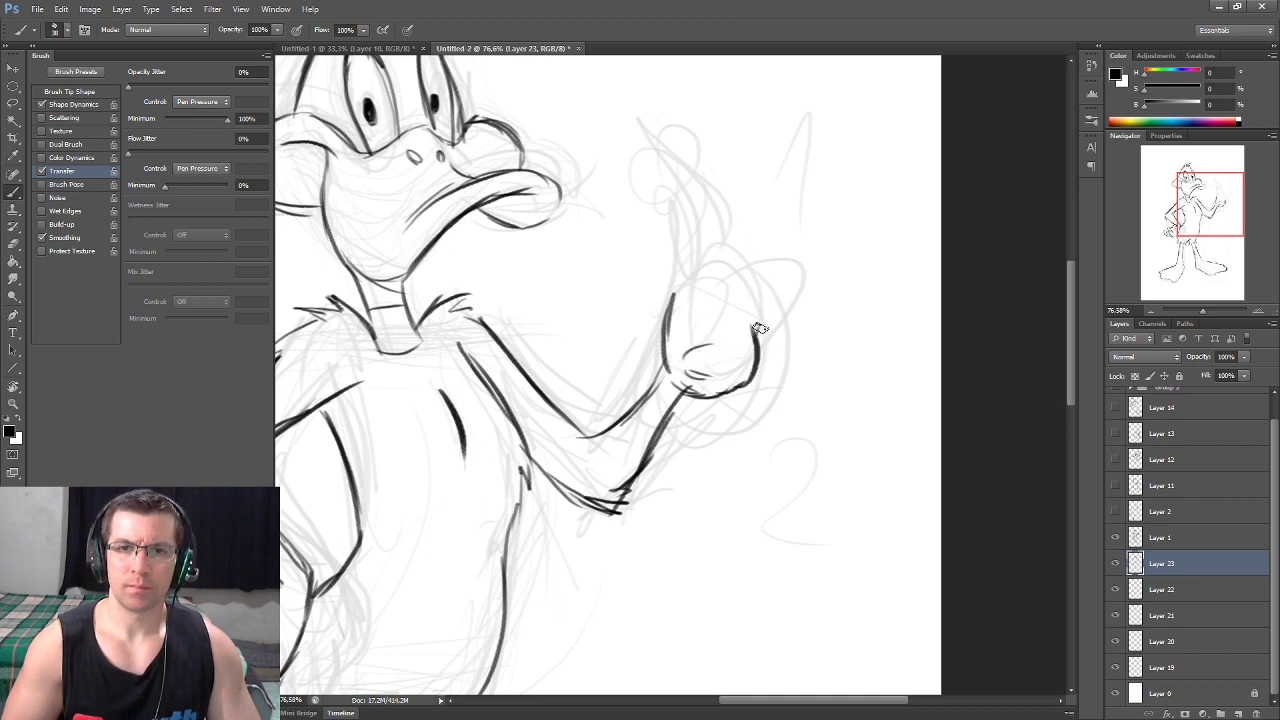
pyautogui.moveTo(667, 281)
pyautogui.mouseDown()
pyautogui.moveTo(760, 282)
pyautogui.moveTo(675, 284)
pyautogui.moveTo(673, 345)
pyautogui.mouseUp()
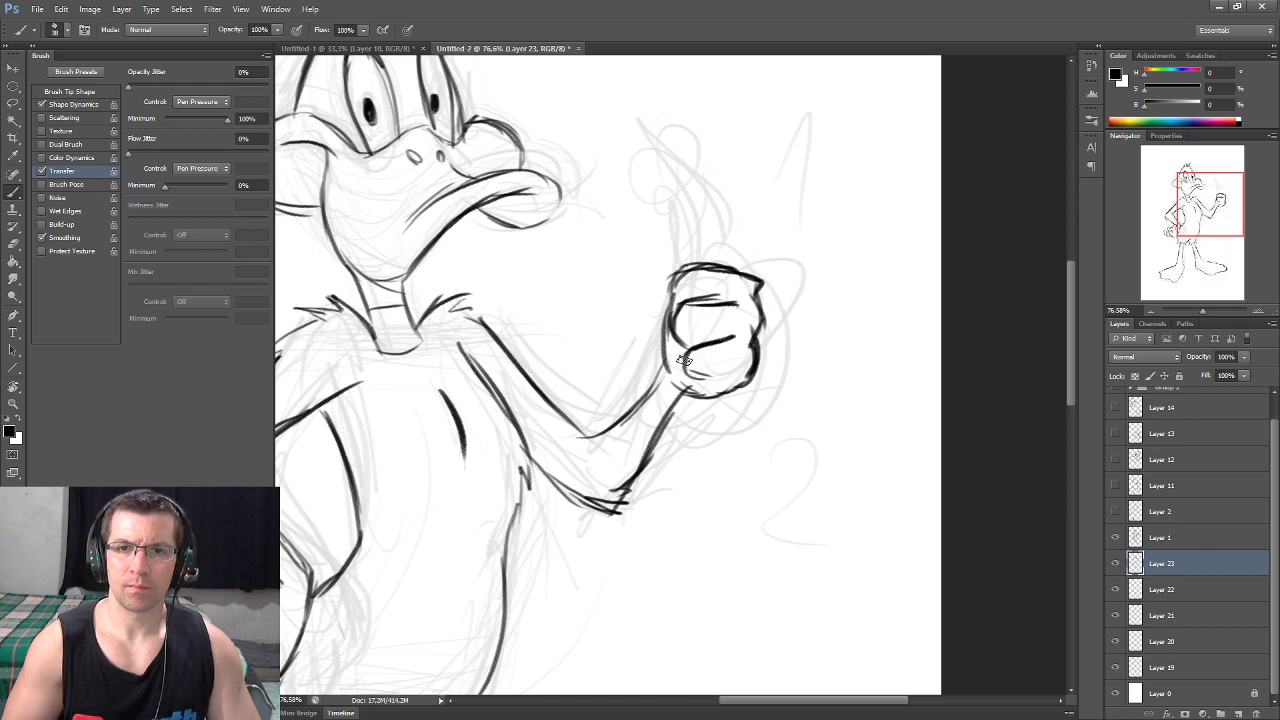
pyautogui.moveTo(661, 268)
pyautogui.mouseDown()
pyautogui.moveTo(670, 245)
pyautogui.moveTo(656, 204)
pyautogui.moveTo(706, 272)
pyautogui.mouseUp()
pyautogui.moveTo(650, 197)
pyautogui.mouseDown()
pyautogui.moveTo(667, 370)
pyautogui.moveTo(690, 394)
pyautogui.mouseUp()
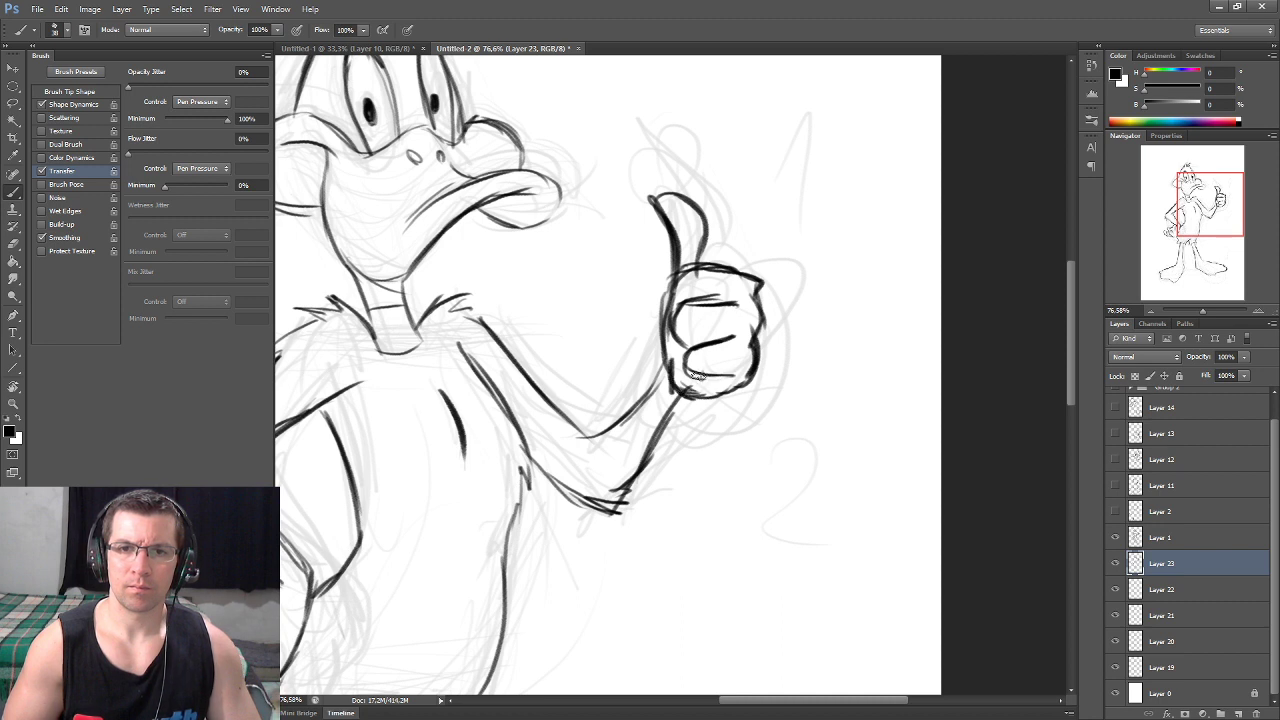
# - Erase the fist's rough top and right outline with a 35 px eraser tip
pyautogui.press('e')
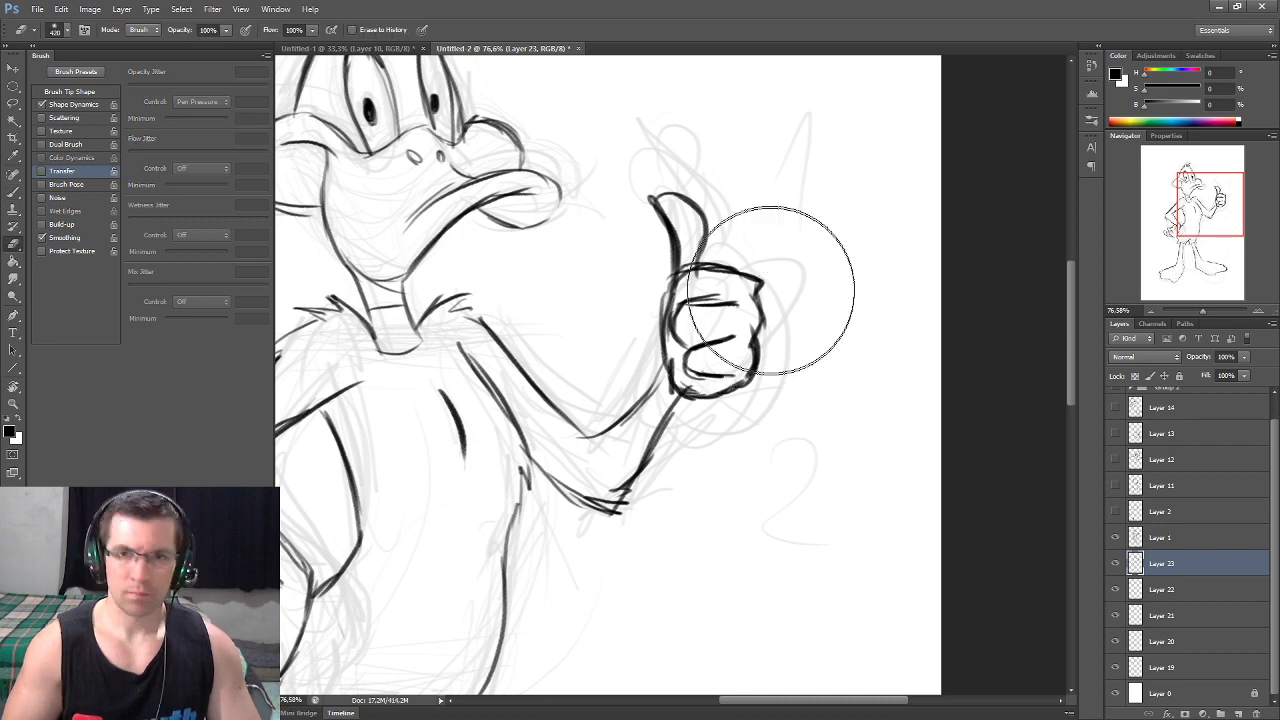
pyautogui.moveTo(746, 300); pyautogui.dragTo(720, 290)
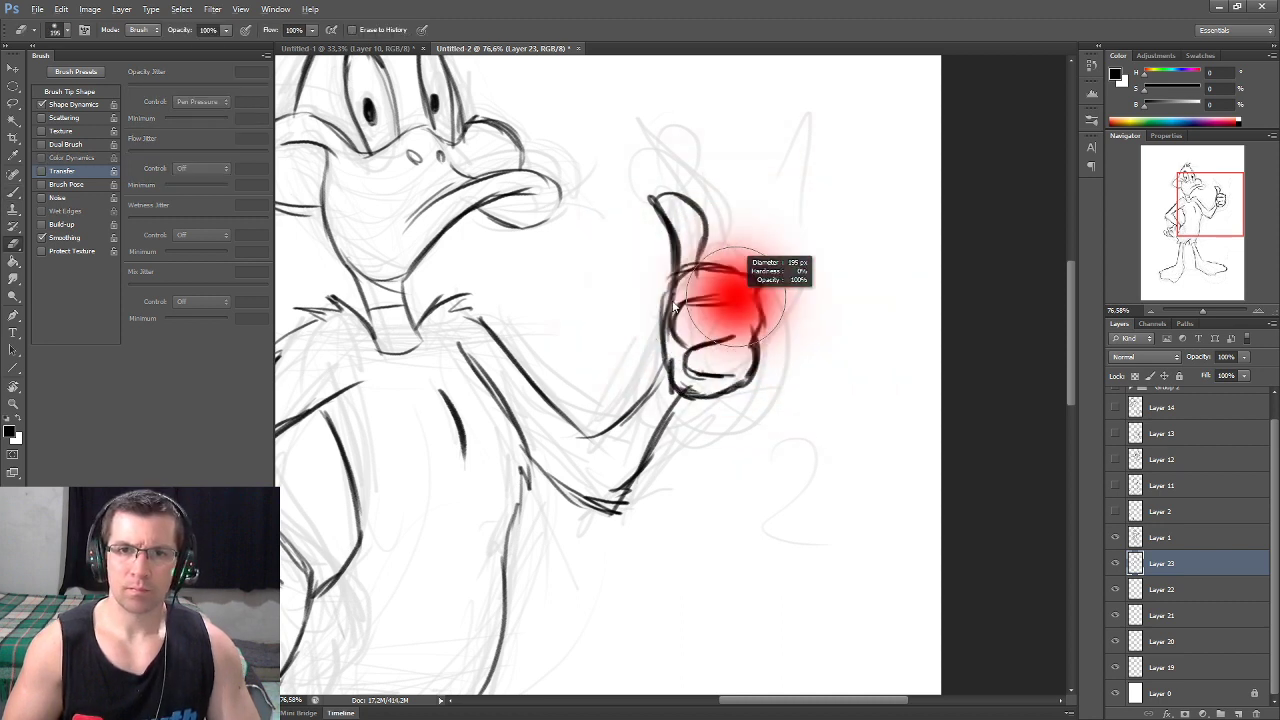
pyautogui.rightClick(742, 298)
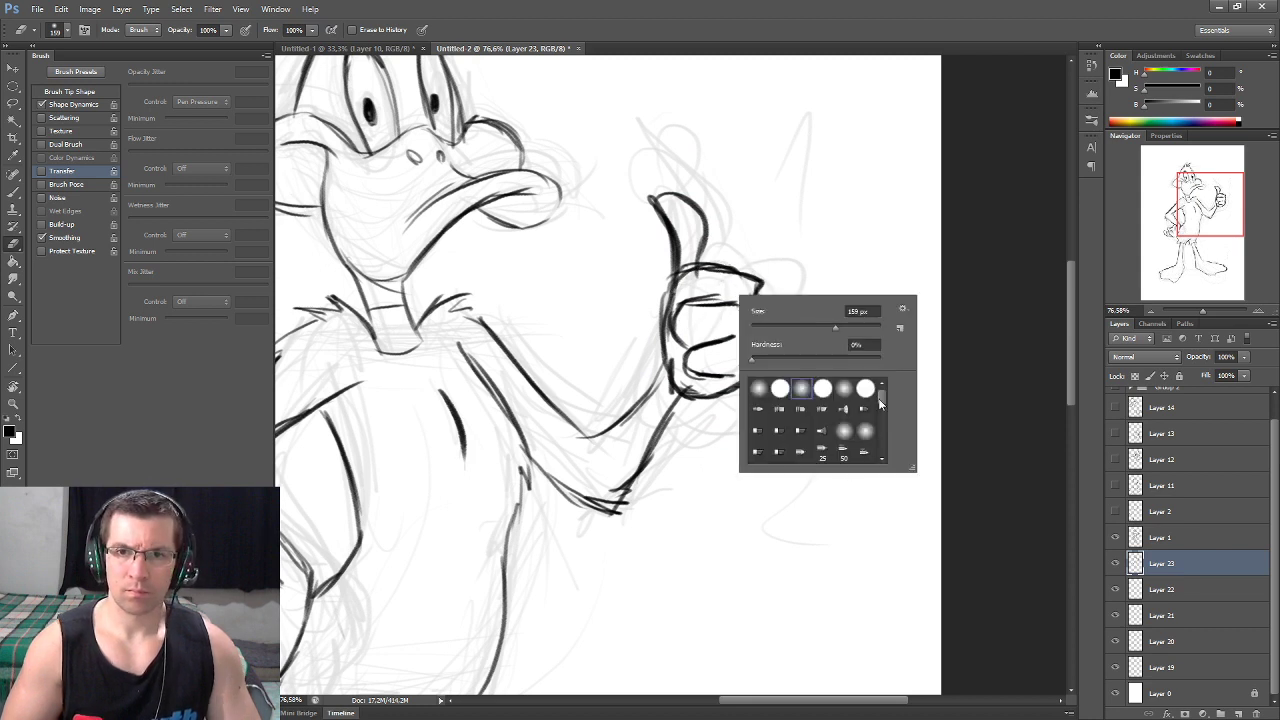
pyautogui.scroll(-3, 860, 410)
pyautogui.click(843, 407)
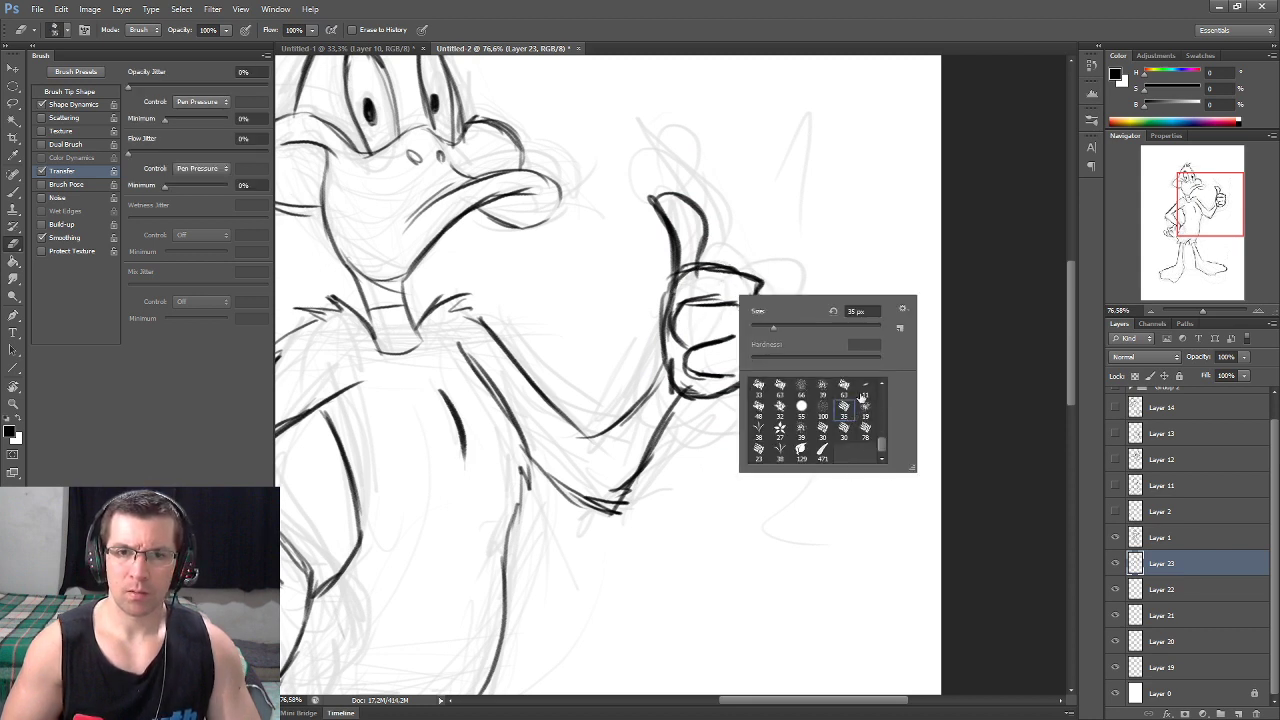
pyautogui.click(955, 253)
pyautogui.moveTo(745, 275); pyautogui.dragTo(716, 275)
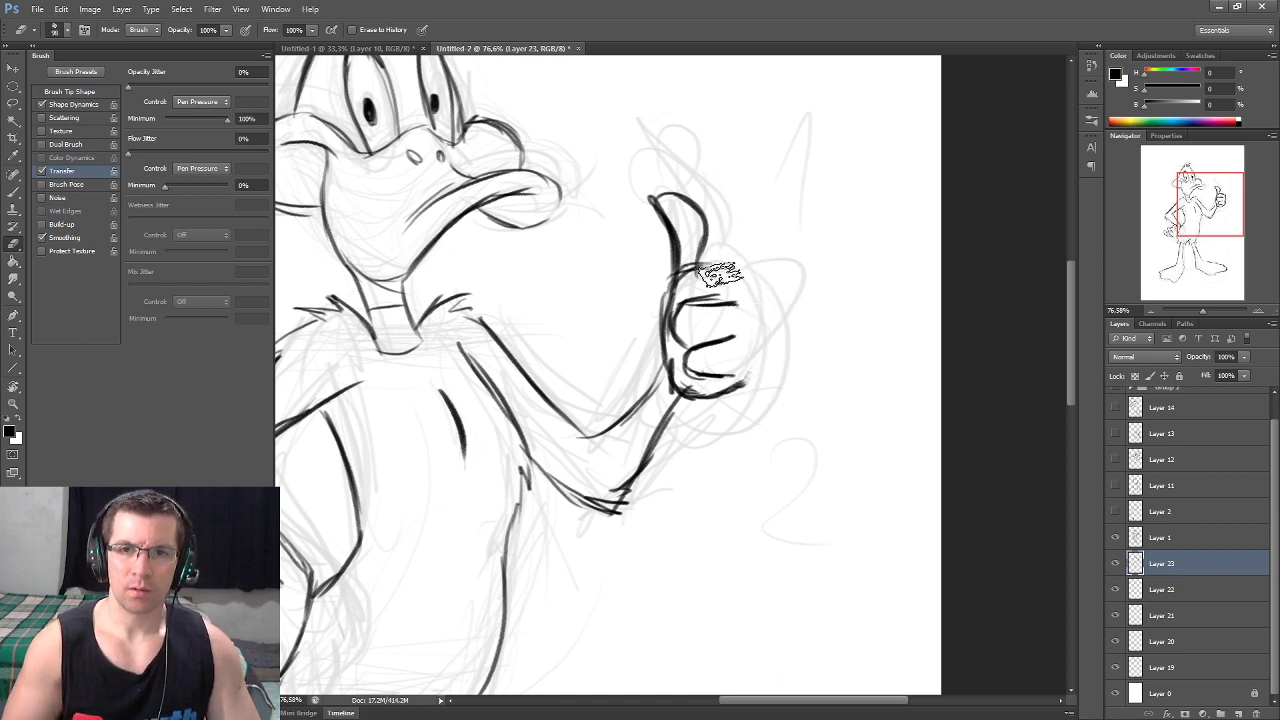
# - Redraw the fist's top edge, thicken the thumb's left outline and darken the upper forearm
pyautogui.press('b')
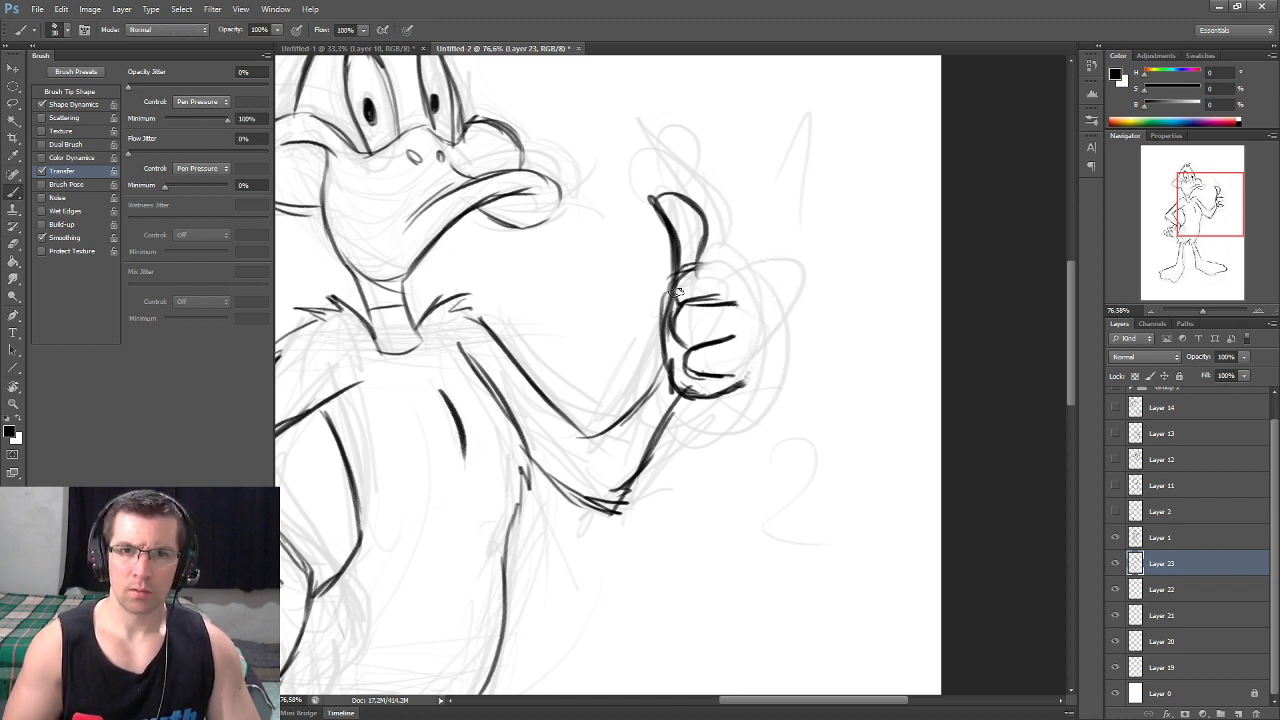
pyautogui.moveTo(745, 270); pyautogui.dragTo(760, 291)
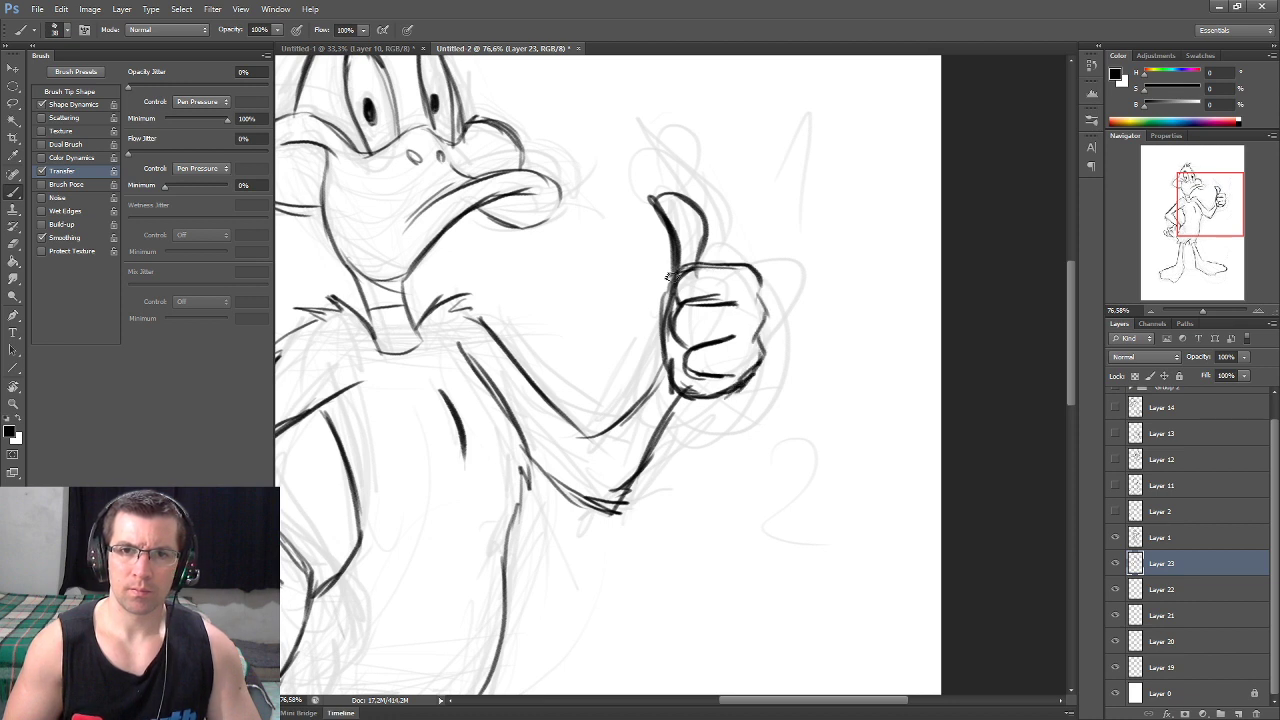
pyautogui.moveTo(659, 340); pyautogui.dragTo(660, 280)
pyautogui.moveTo(668, 366); pyautogui.dragTo(680, 240)
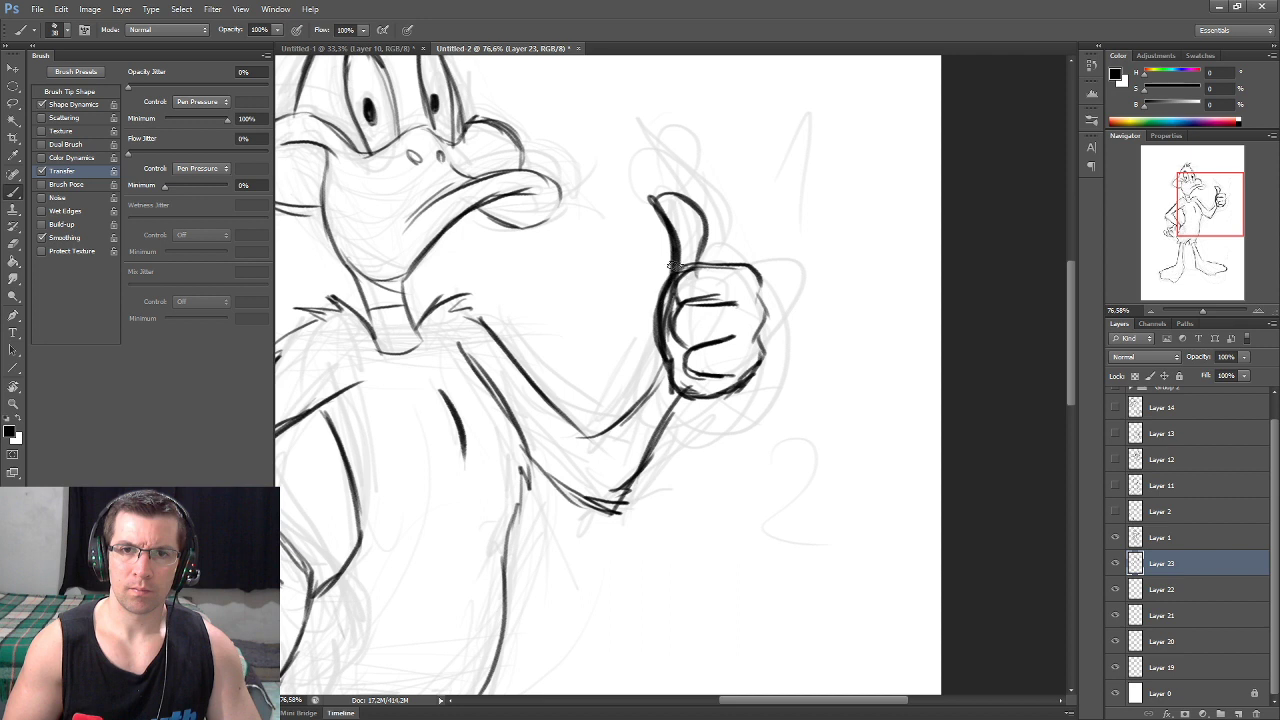
pyautogui.moveTo(665, 350)
pyautogui.mouseDown()
pyautogui.moveTo(602, 436)
pyautogui.moveTo(577, 441)
pyautogui.mouseUp()
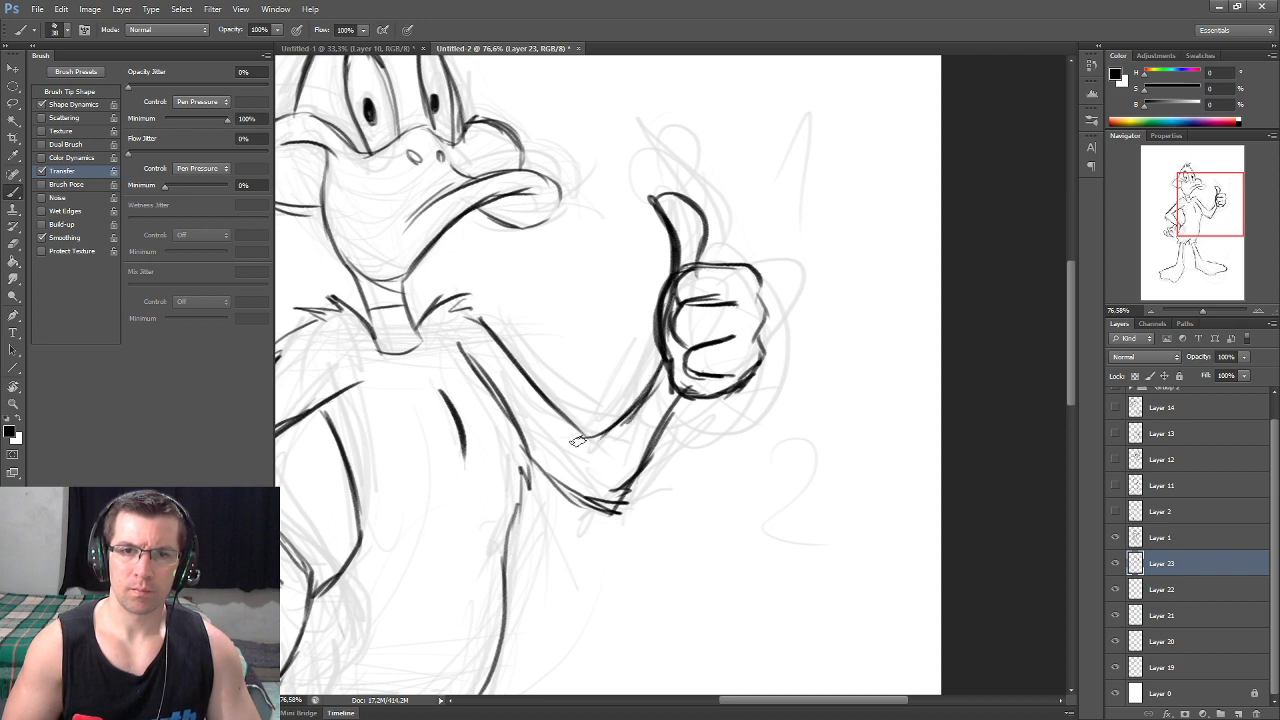
pyautogui.scroll(-3, 564, 385)
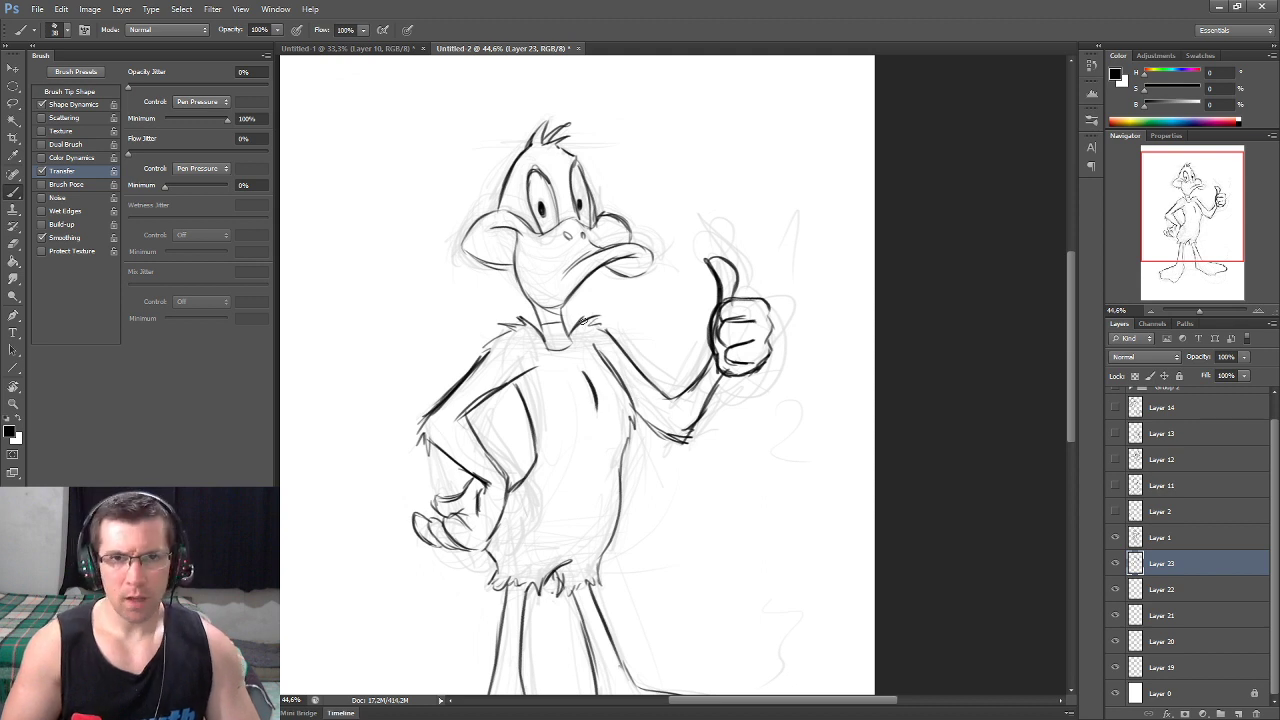
# - Hide the grey rough-sketch layer so only the inked duck line art shows
pyautogui.scroll(-3, 660, 370)
pyautogui.scroll(-3, 660, 370)
pyautogui.scroll(2, 690, 378)
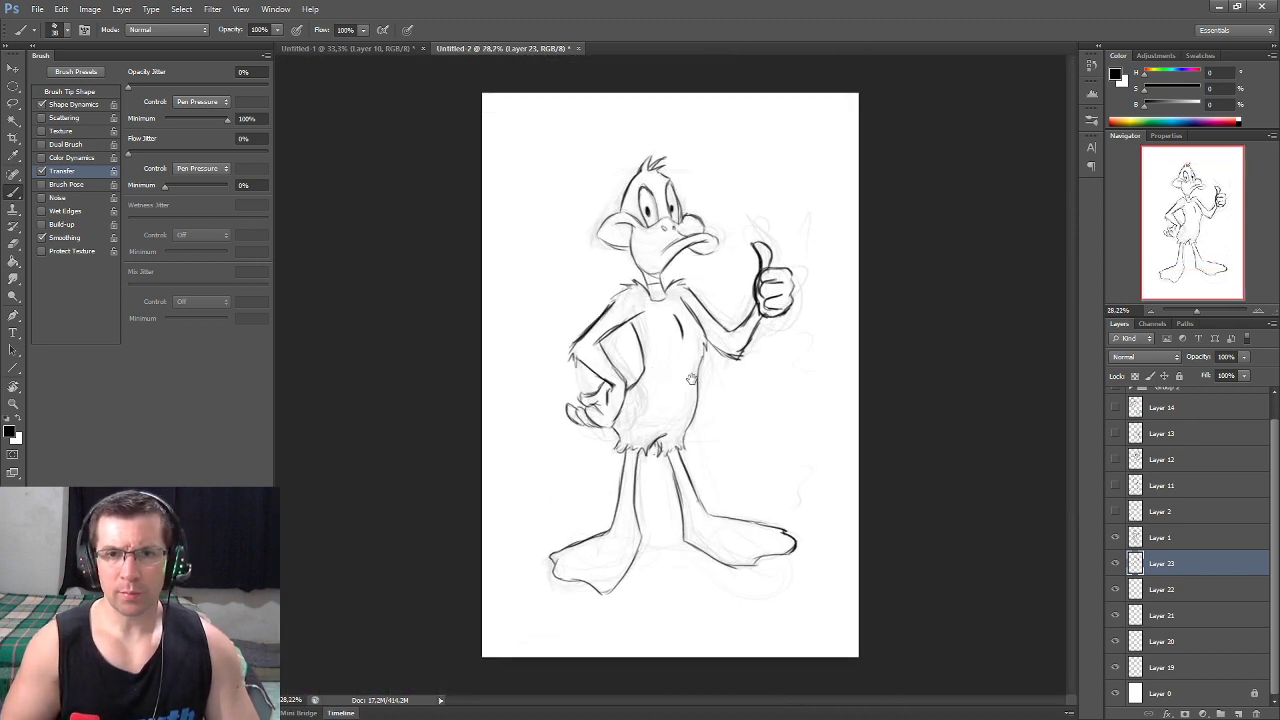
pyautogui.click(1114, 538)
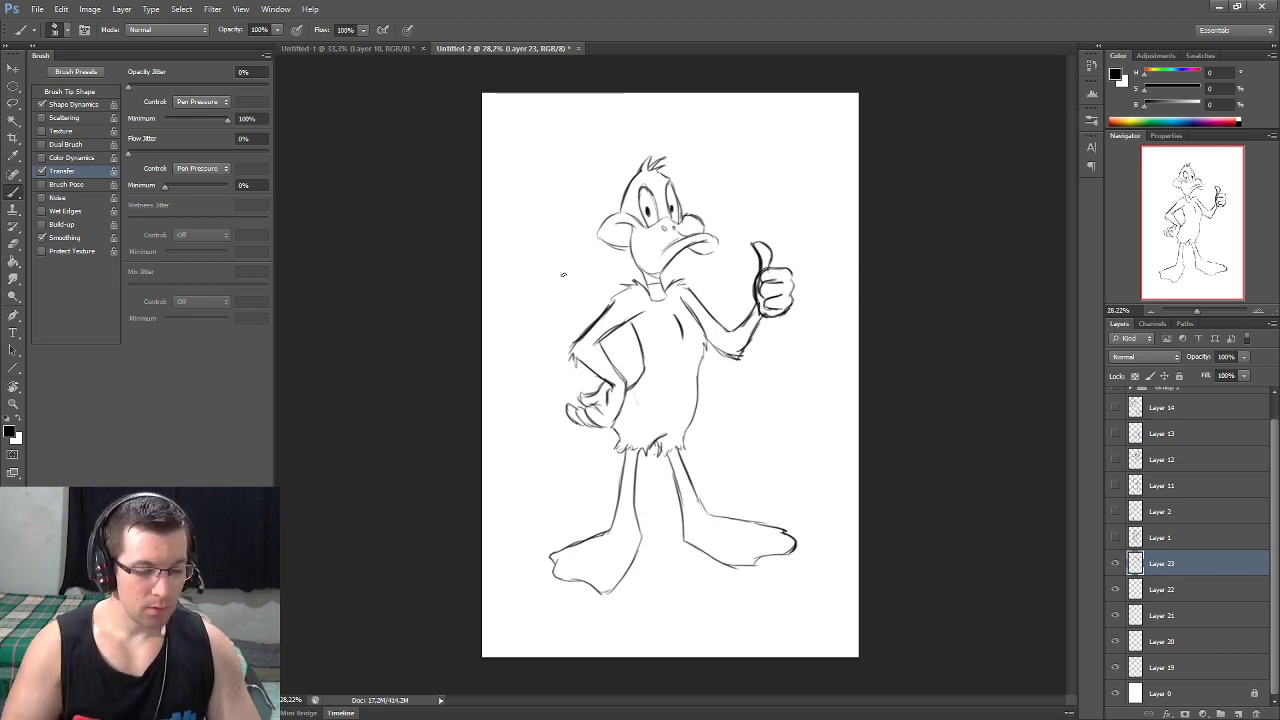
pyautogui.moveTo(627, 310); pyautogui.dragTo(641, 308)
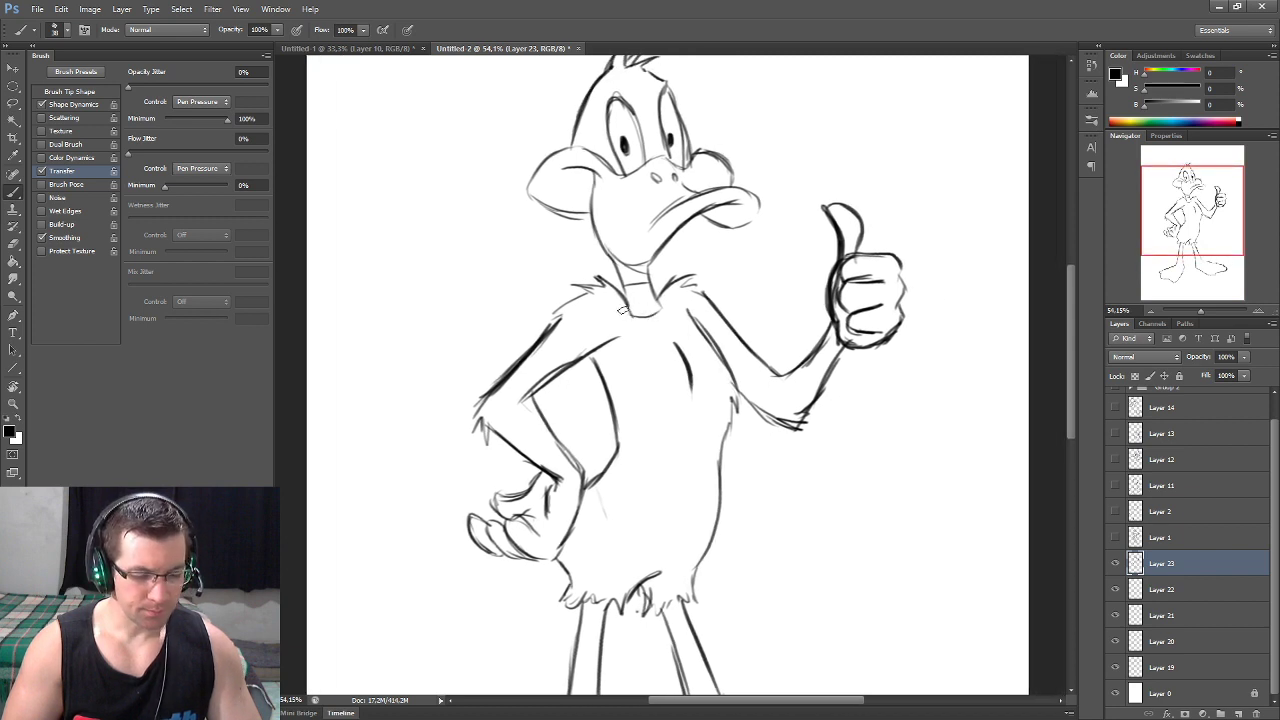
pyautogui.press('e')
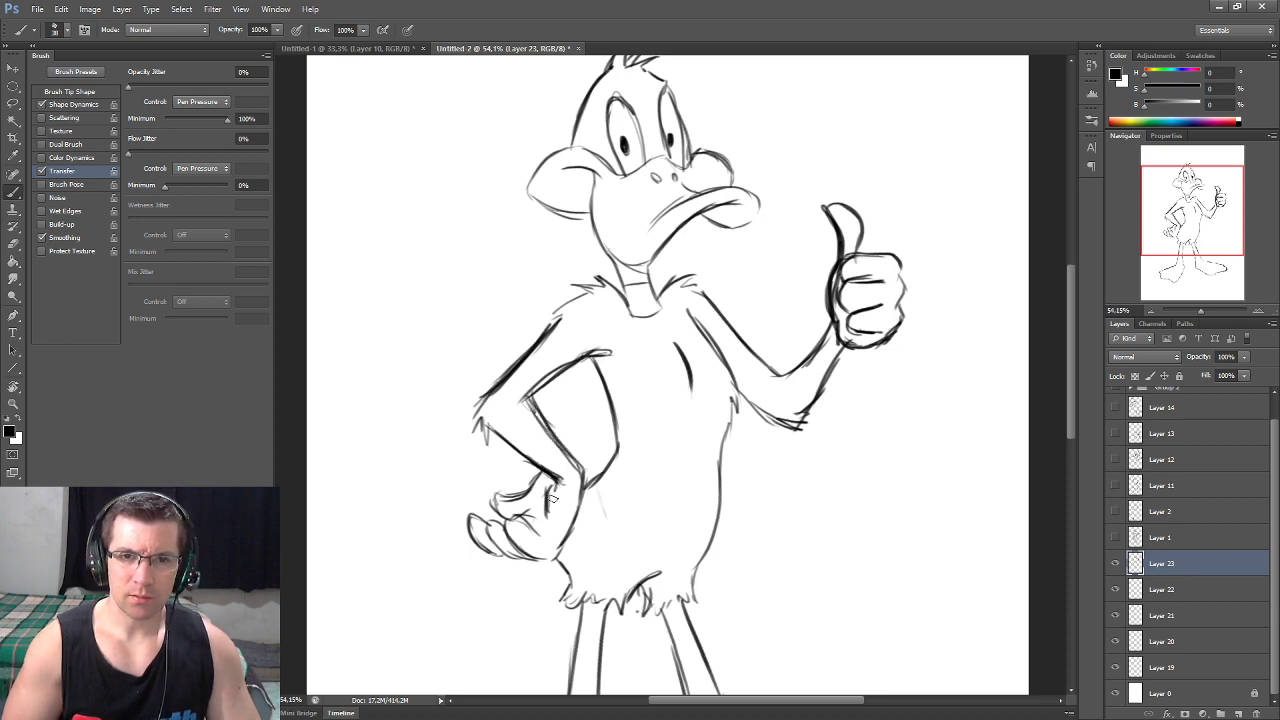
pyautogui.scroll(-5, 598, 458)
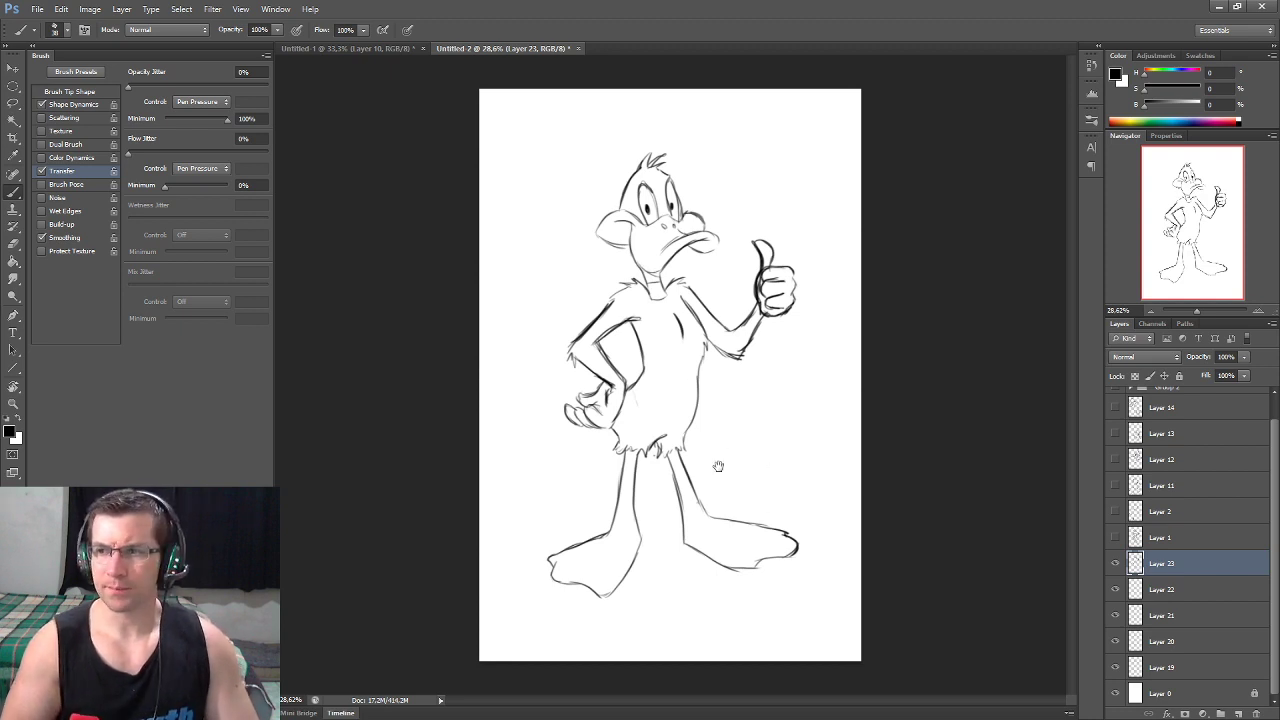
pyautogui.scroll(1, 660, 466)
# - Erase the rough lines of the duck's left foot
pyautogui.moveTo(677, 476); pyautogui.dragTo(740, 397)
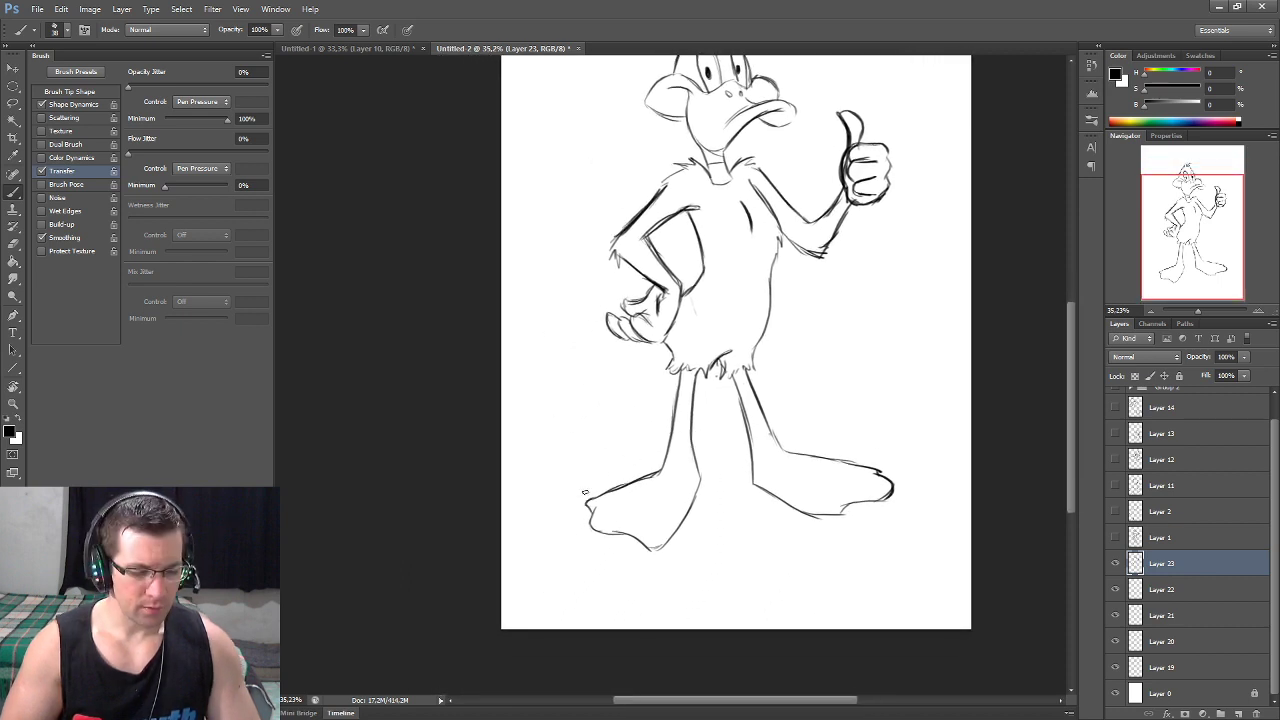
pyautogui.press('e')
pyautogui.moveTo(585, 492)
pyautogui.mouseDown()
pyautogui.moveTo(606, 523)
pyautogui.moveTo(580, 500)
pyautogui.mouseUp()
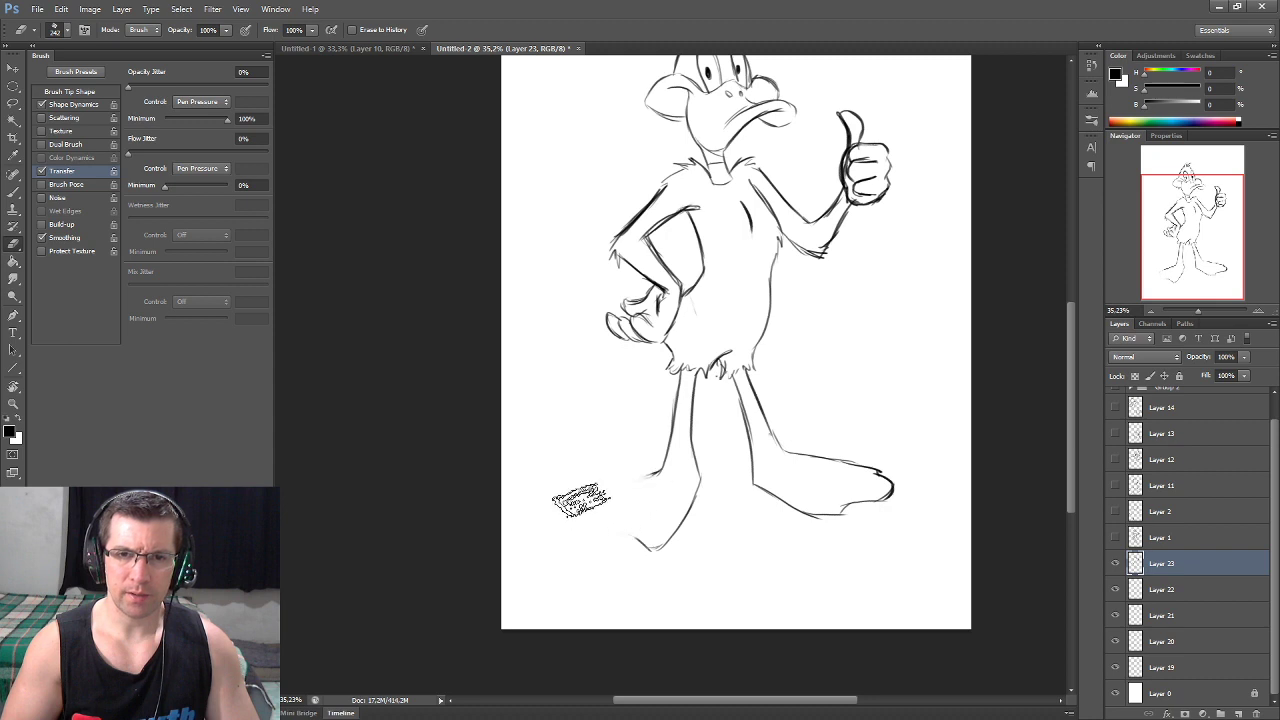
# - Redraw the left foot with the brush, then shrink the eraser to about 95 px
pyautogui.press('b')
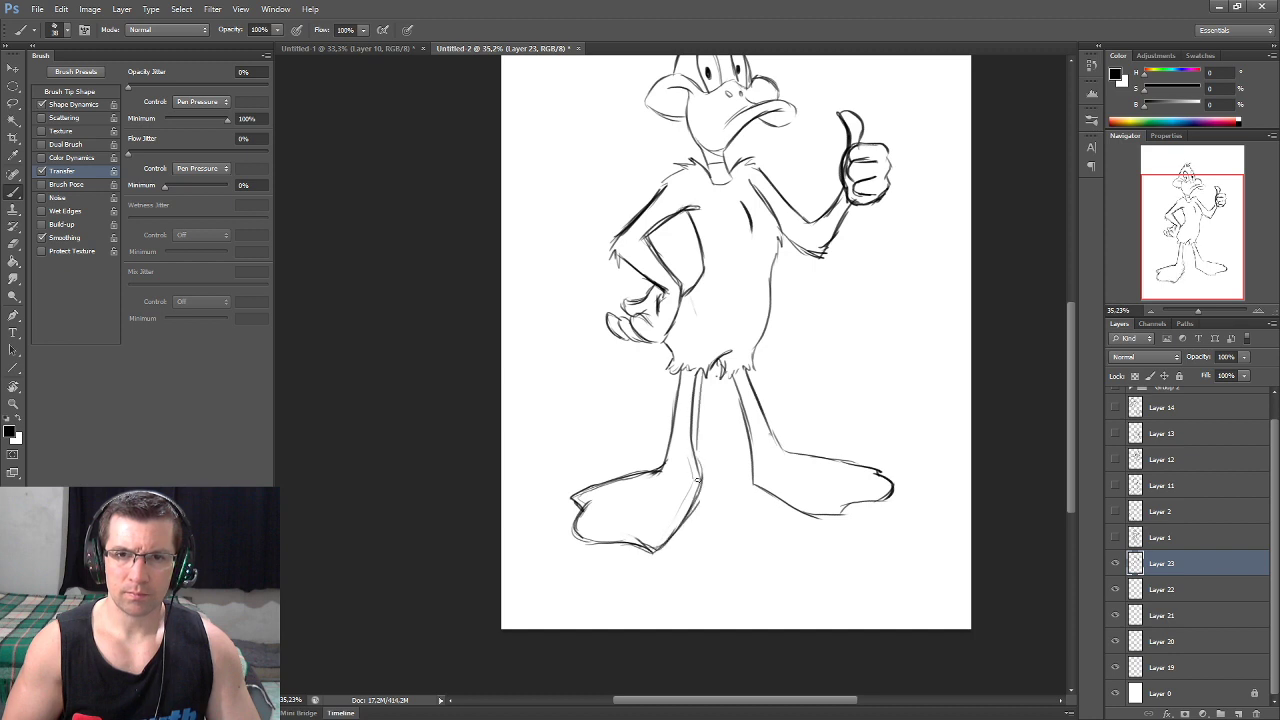
pyautogui.scroll(-2, 698, 473)
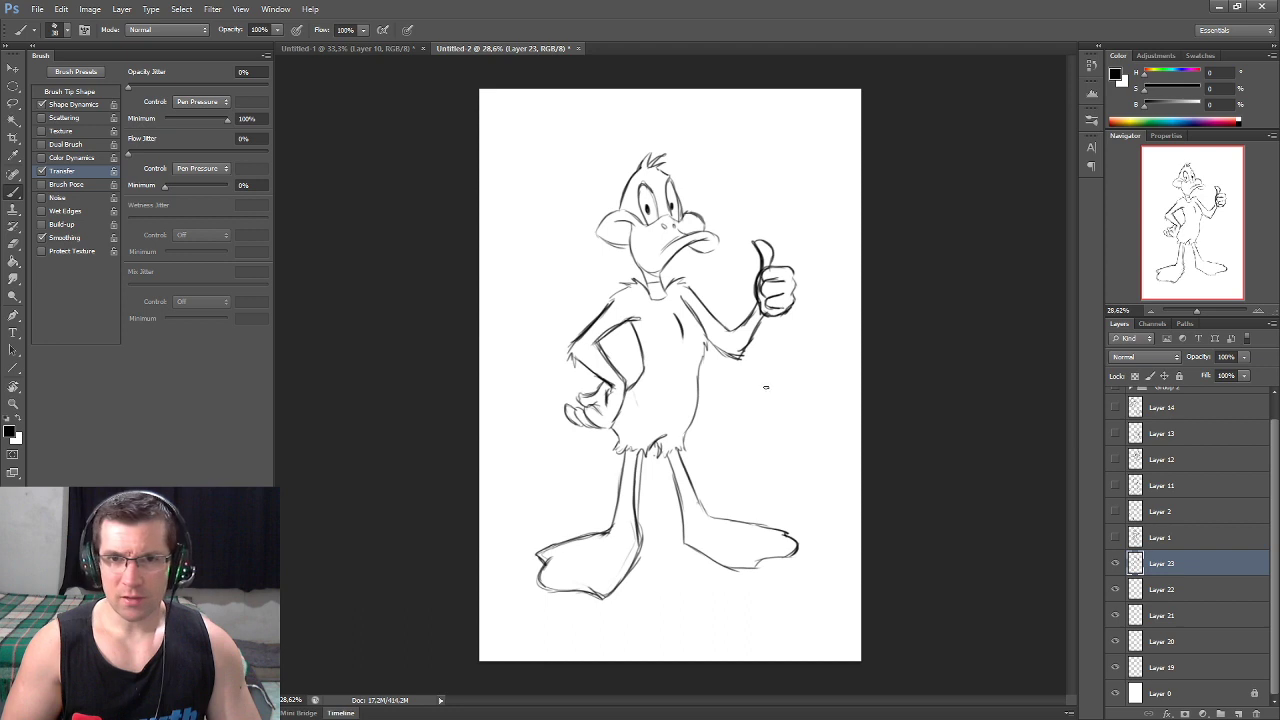
pyautogui.scroll(2, 755, 255)
pyautogui.scroll(1, 750, 280)
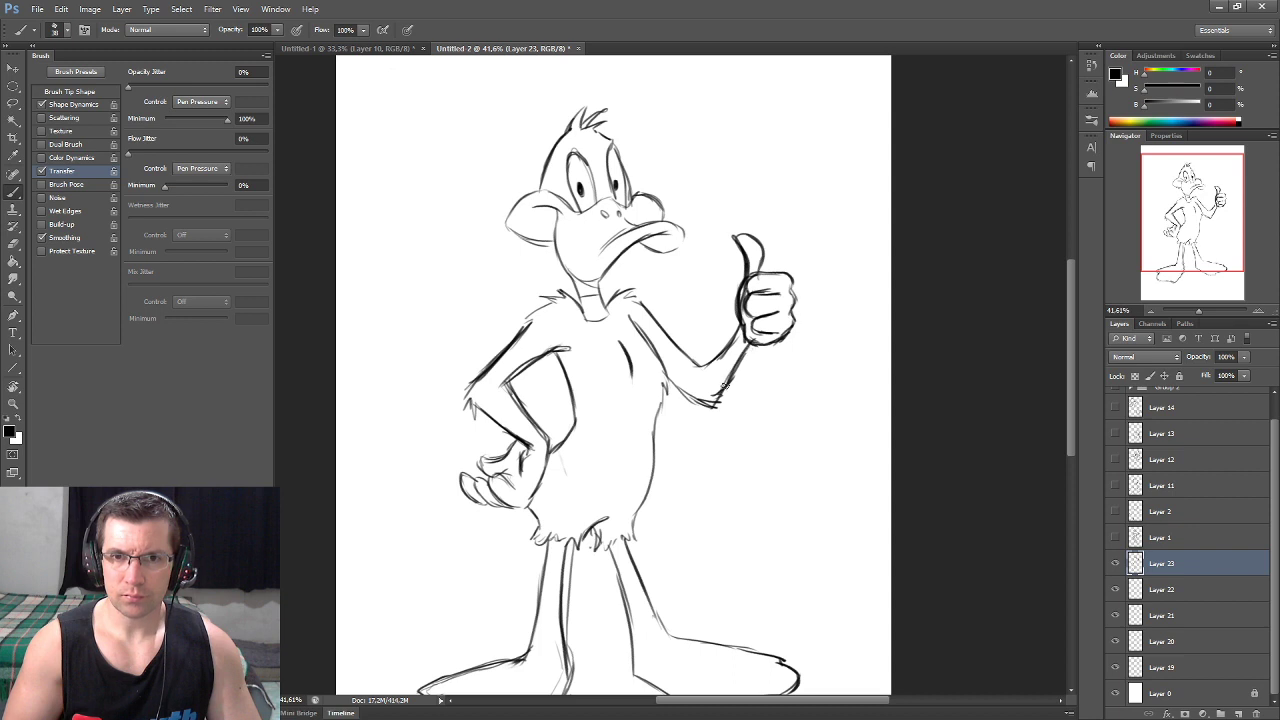
pyautogui.scroll(-1, 726, 388)
pyautogui.scroll(-2, 690, 380)
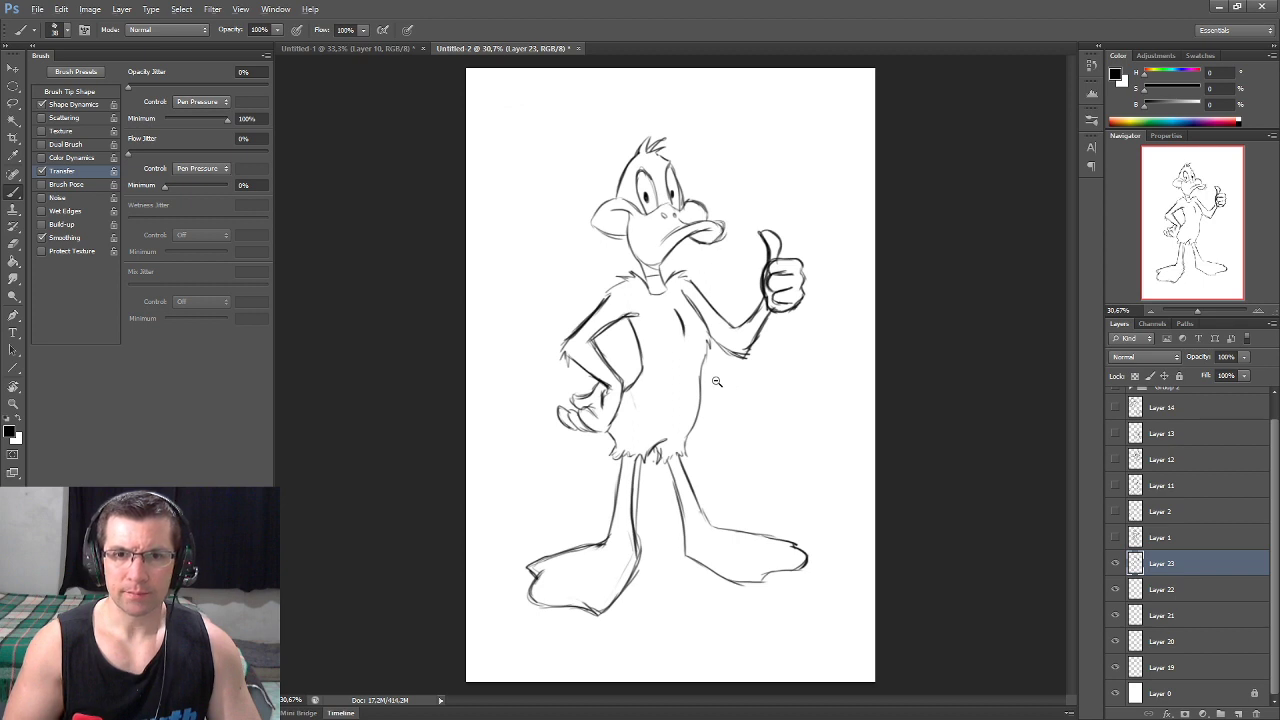
pyautogui.scroll(-1, 690, 450)
pyautogui.scroll(2, 665, 500)
pyautogui.press('e')
pyautogui.moveTo(665, 500)
pyautogui.mouseDown()
pyautogui.moveTo(648, 479)
pyautogui.moveTo(659, 521)
pyautogui.moveTo(656, 500)
pyautogui.mouseUp()
pyautogui.press('b')
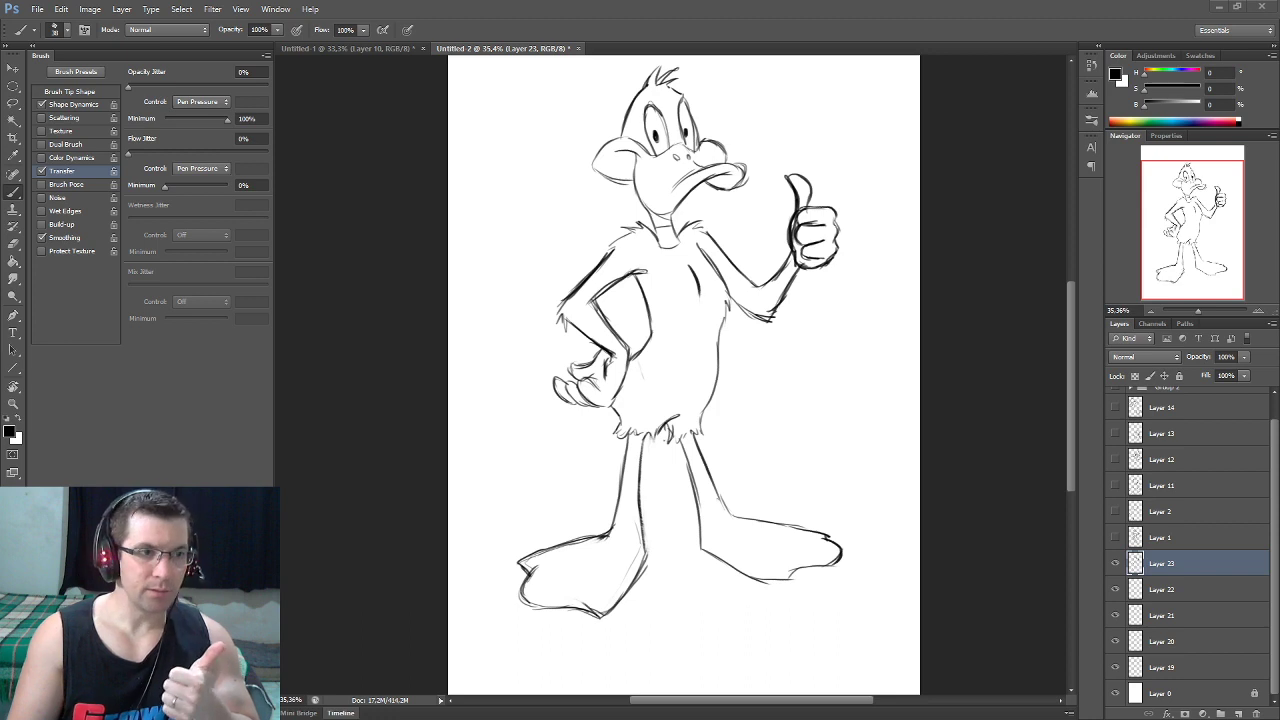
# - Expand the Tintas e Lápis - Manual Prático section in the course content list
pyautogui.scroll(-2, 610, 389)
pyautogui.scroll(-1, 634, 380)
pyautogui.scroll(2, 634, 389)
pyautogui.scroll(-4, 606, 408)
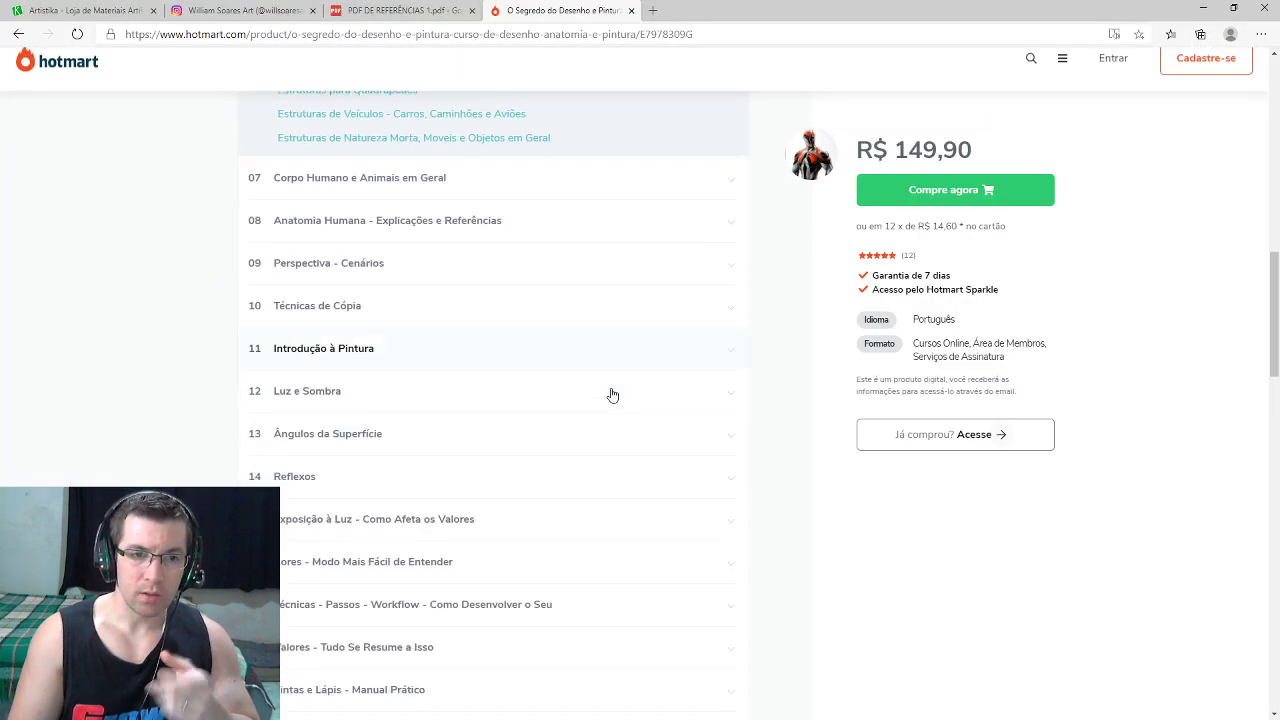
pyautogui.scroll(-3, 613, 395)
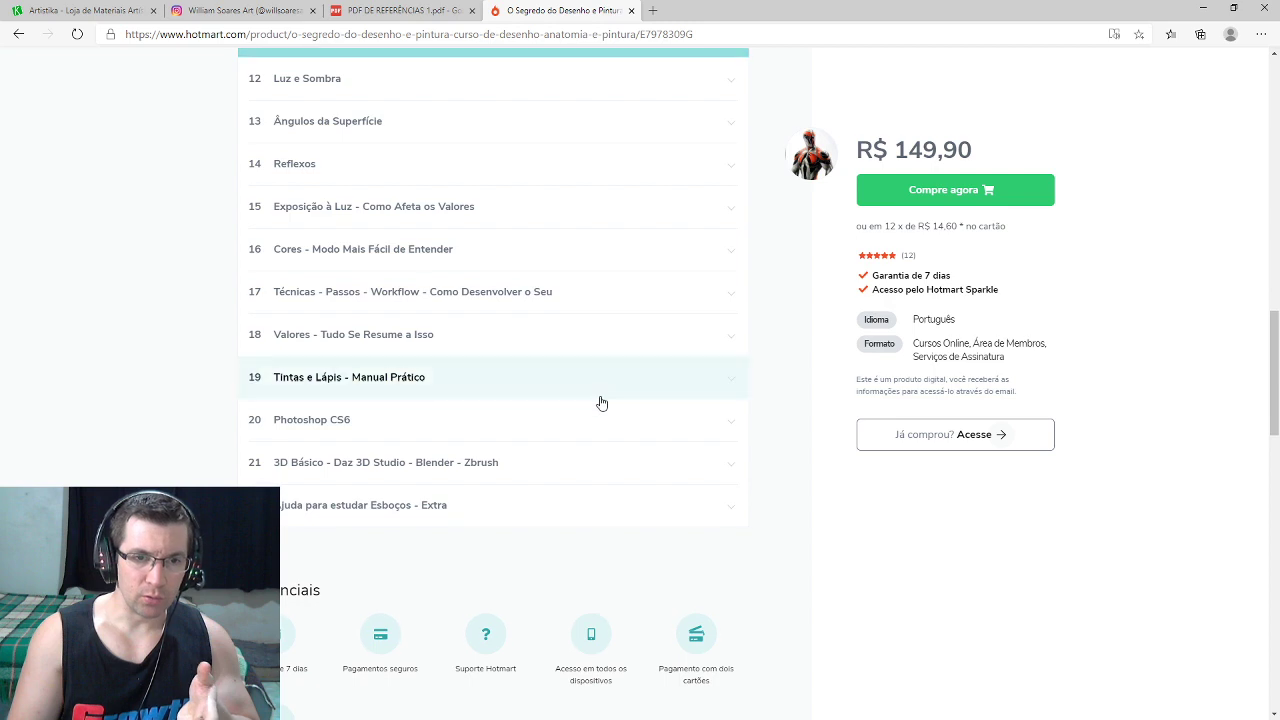
pyautogui.click(482, 384)
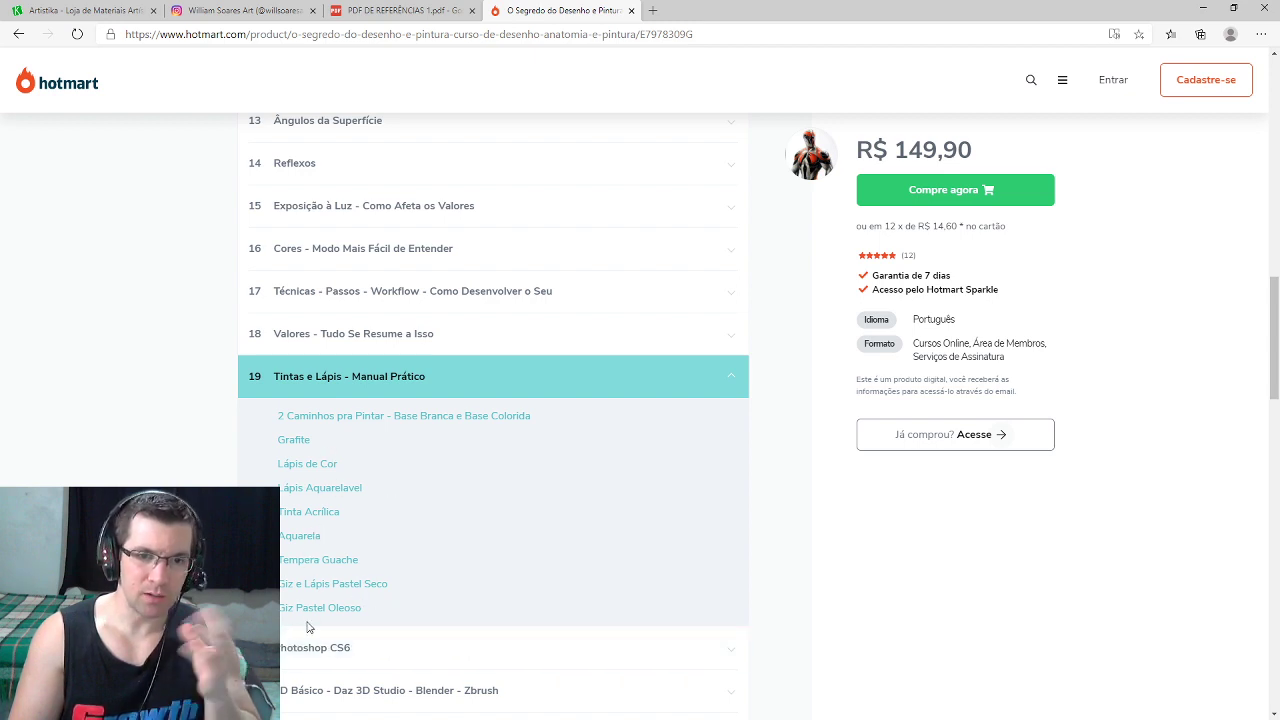
# - Expand the Photoshop CS6 and 3D Básico sections, then scroll back up the list
pyautogui.click(363, 650)
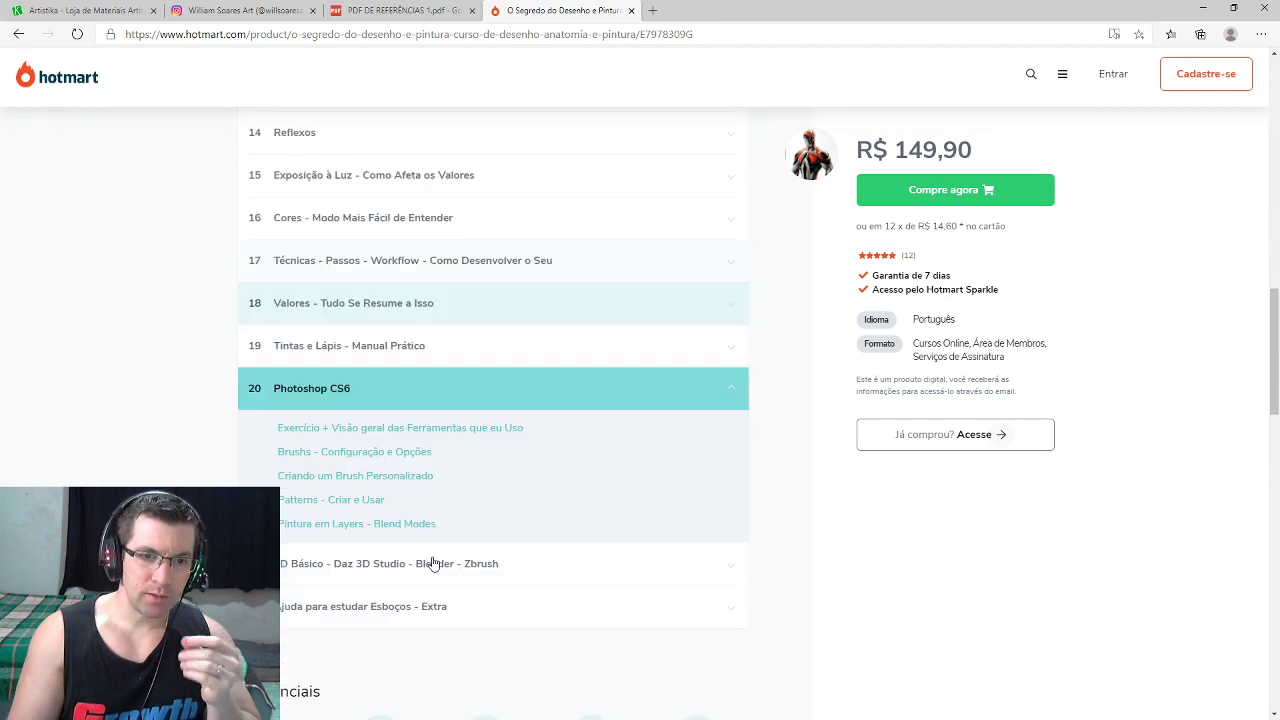
pyautogui.click(395, 530)
pyautogui.scroll(2, 545, 600)
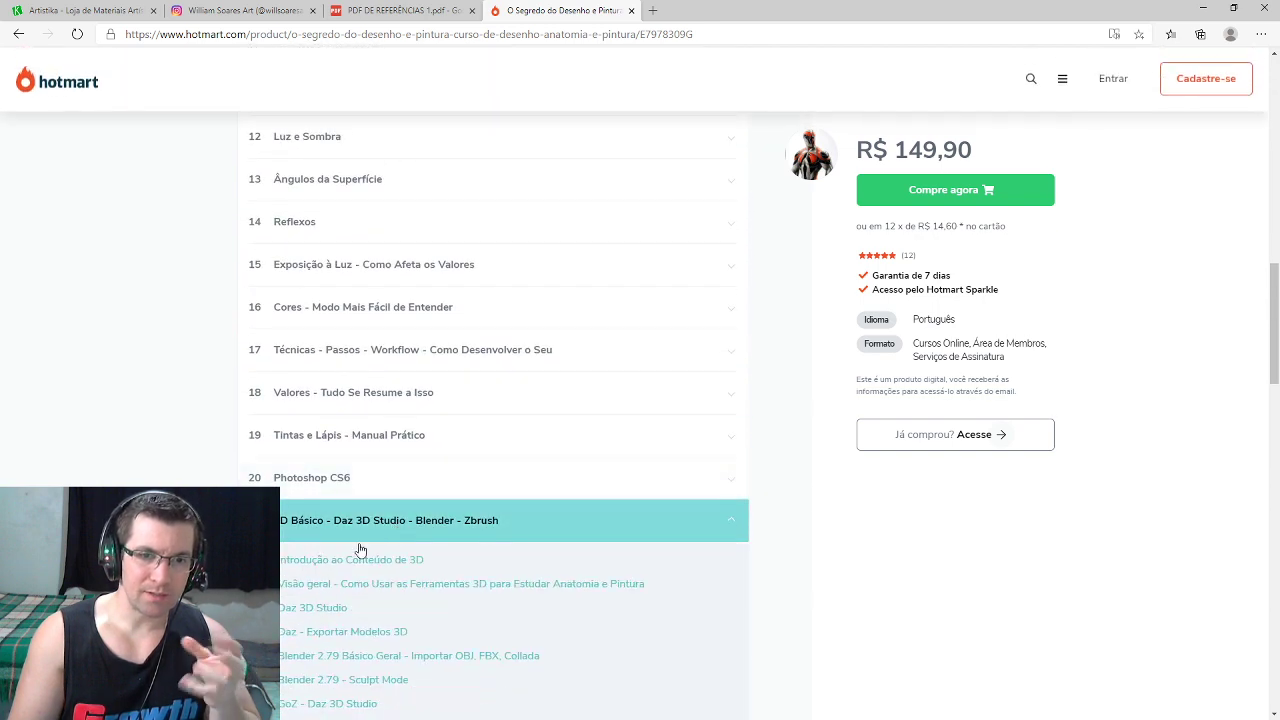
pyautogui.scroll(5, 540, 595)
pyautogui.scroll(2, 560, 520)
pyautogui.scroll(1, 530, 360)
pyautogui.scroll(2, 590, 320)
pyautogui.scroll(-4, 594, 315)
pyautogui.scroll(-1, 594, 320)
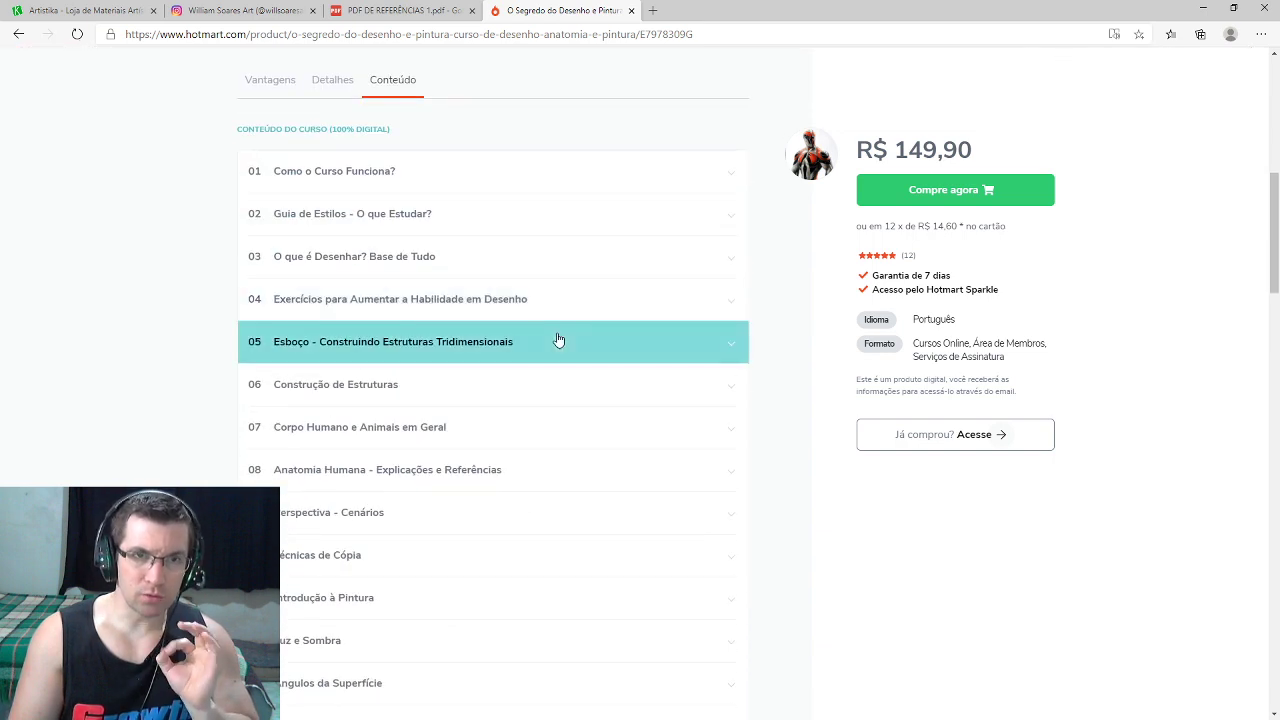